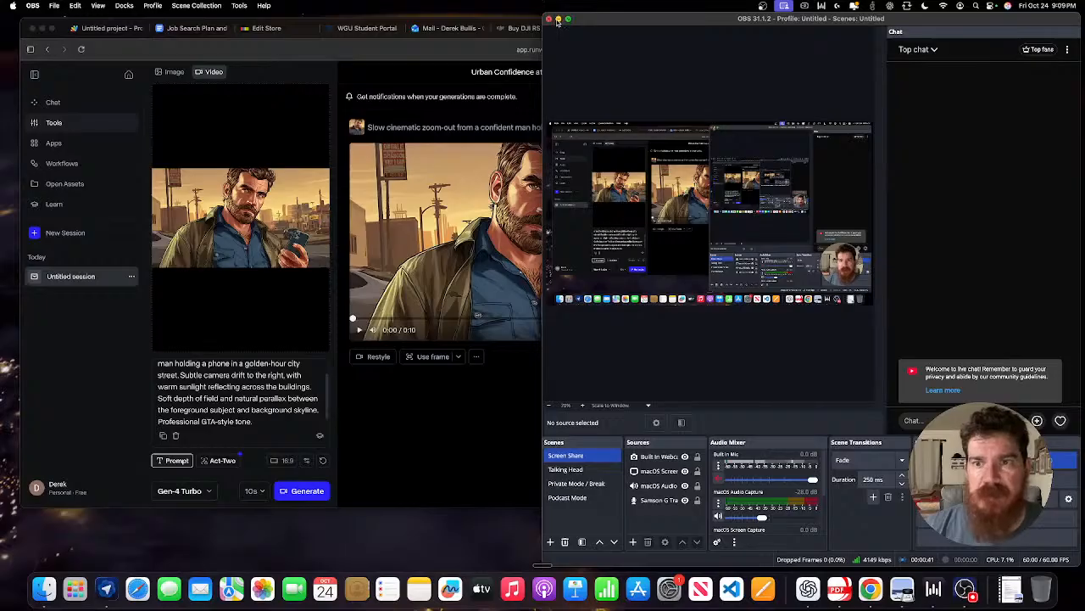
Minimize the OBS window and check the store setup task list on eBay's Edit store page.
left_click(558, 19)
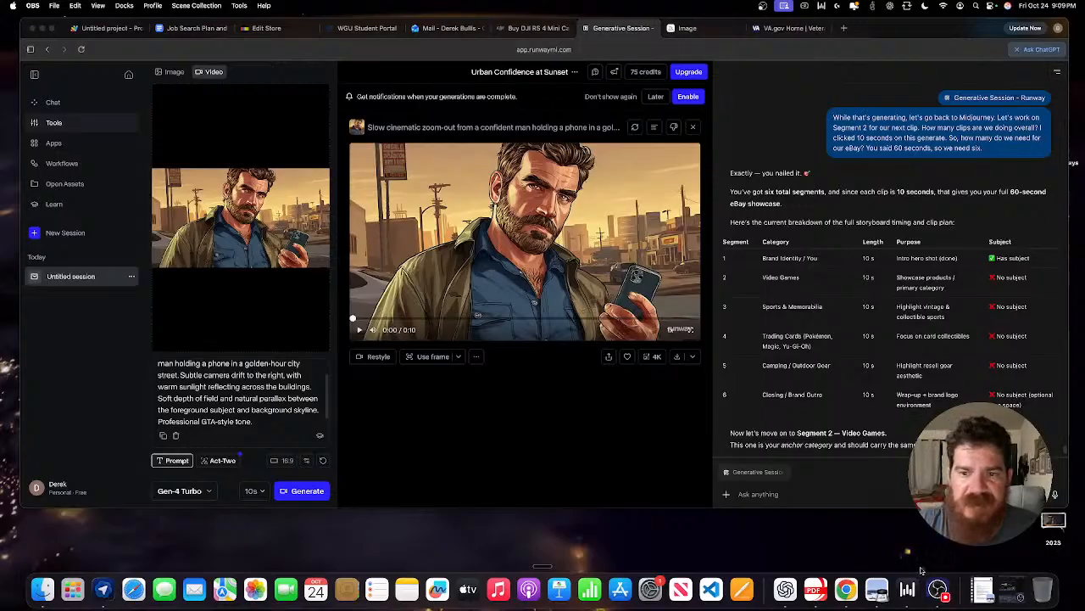
left_click(289, 36)
scroll(106, 195, "up", 5)
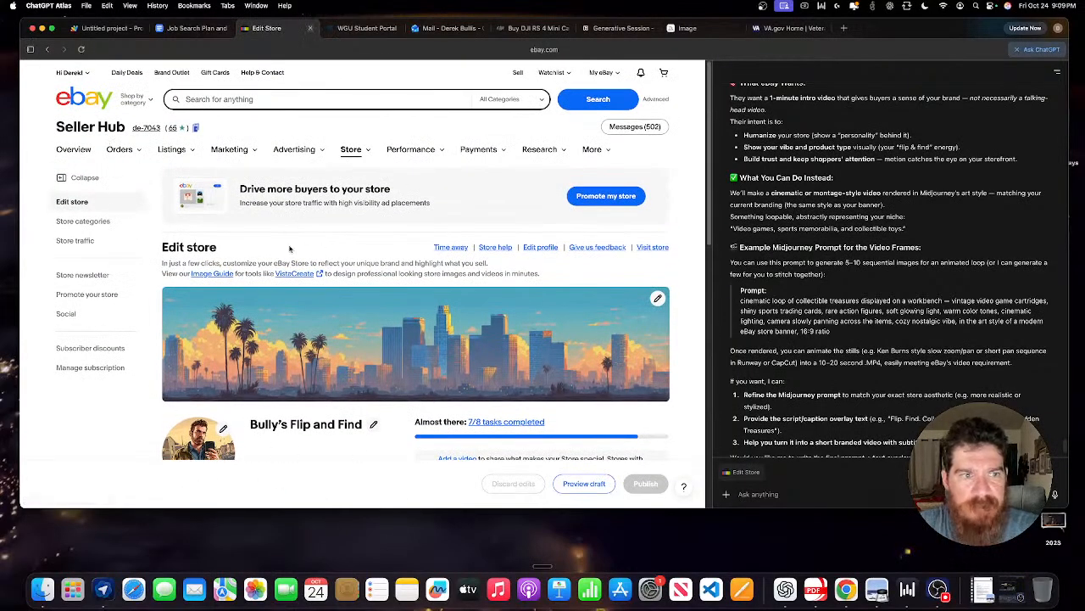
scroll(356, 347, "down", 2)
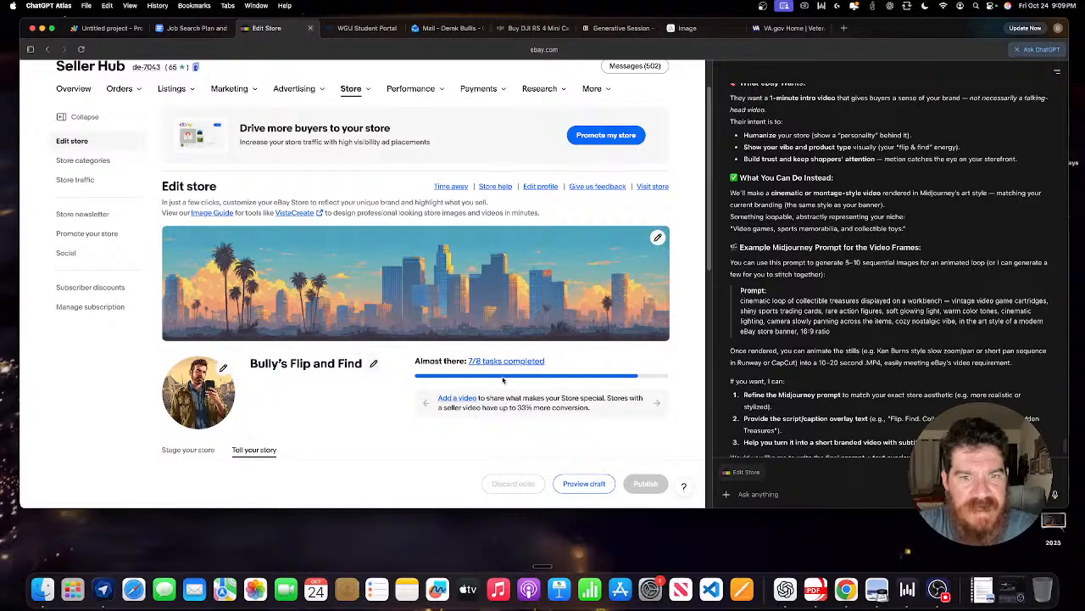
left_click(507, 361)
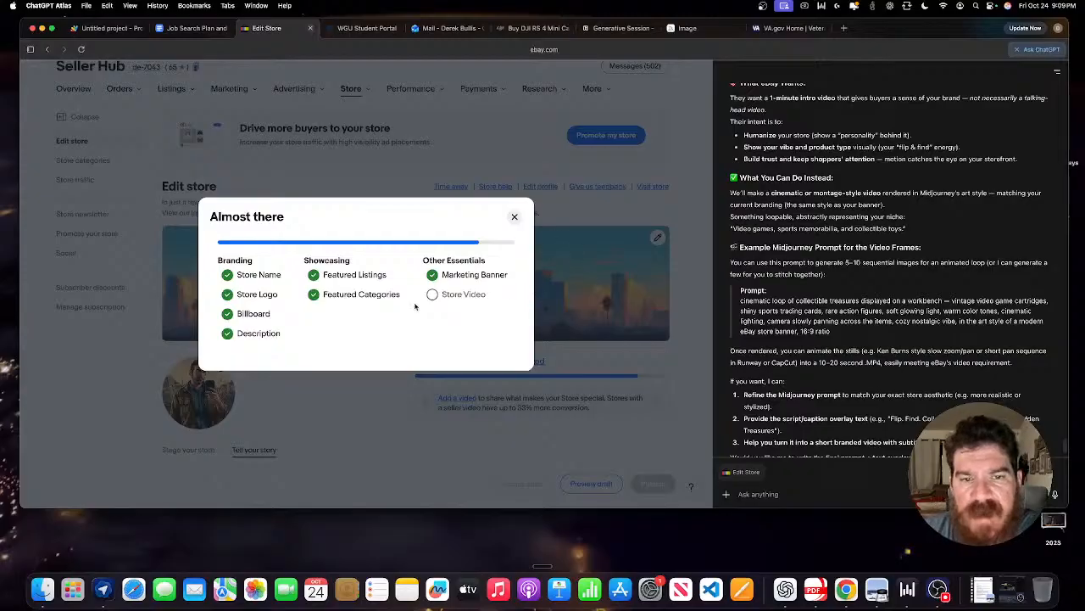
left_click(514, 219)
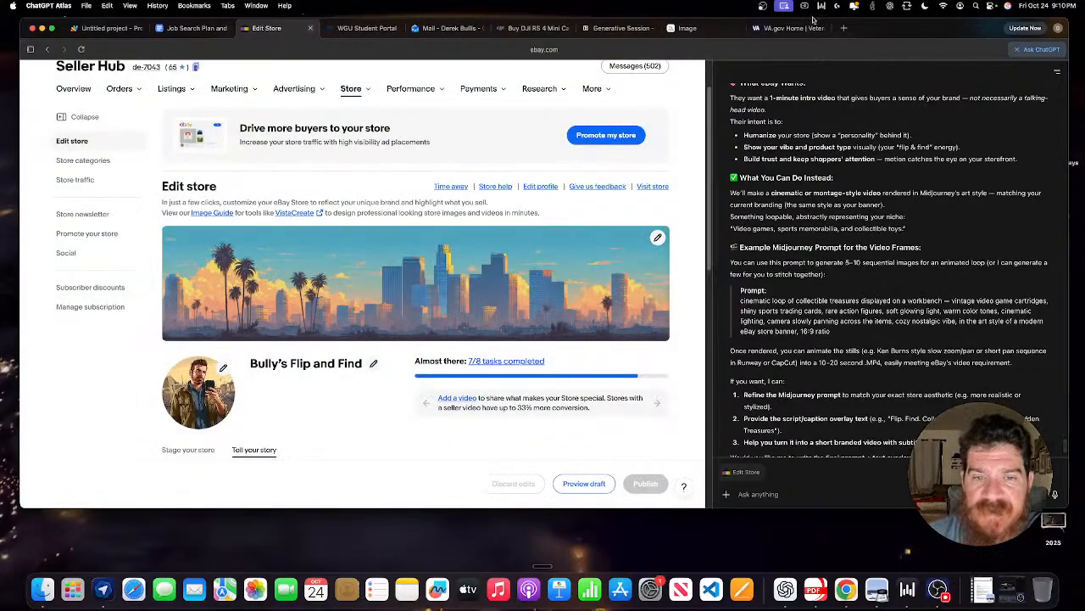
Examine the billboard type, store description and store video requirements on the Edit store page.
scroll(916, 178, "down", 2)
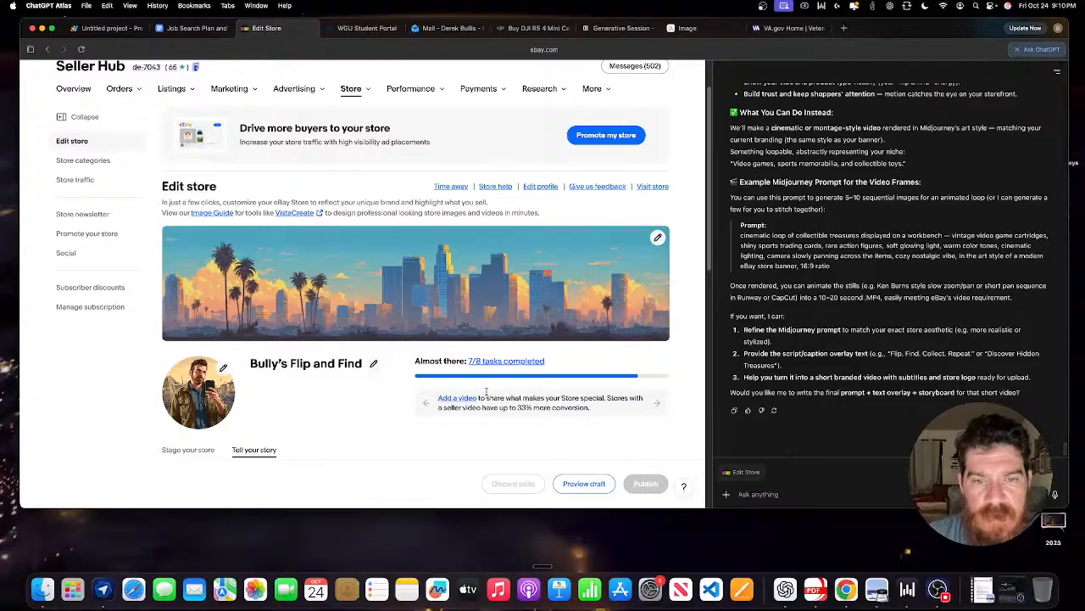
scroll(380, 350, "down", 2)
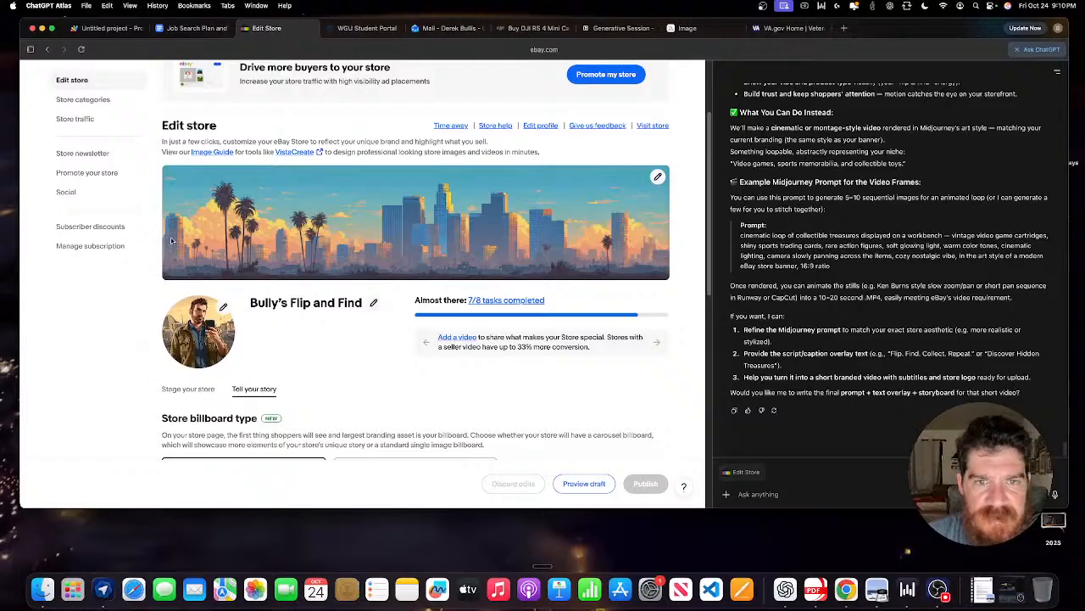
scroll(505, 249, "down", 16)
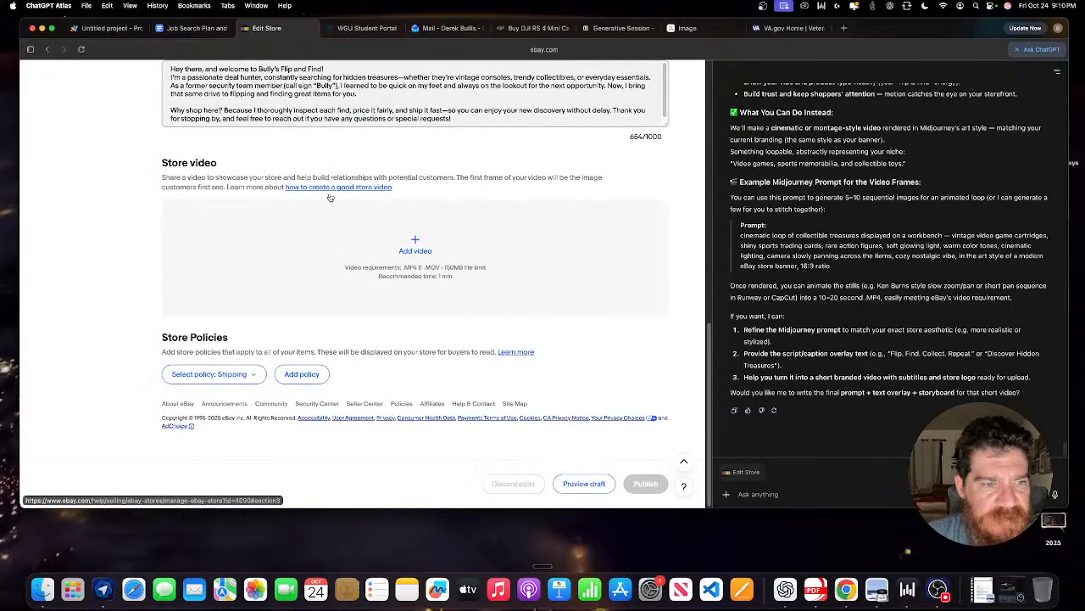
scroll(328, 196, "up", 5)
scroll(329, 196, "up", 6)
scroll(381, 204, "down", 12)
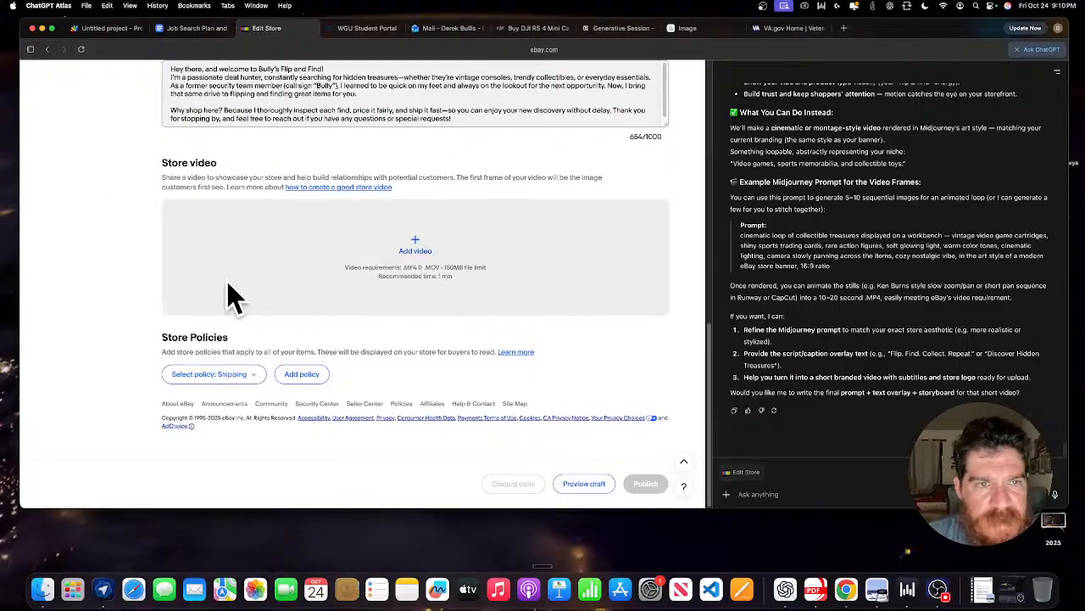
scroll(396, 220, "up", 1)
scroll(396, 220, "up", 3)
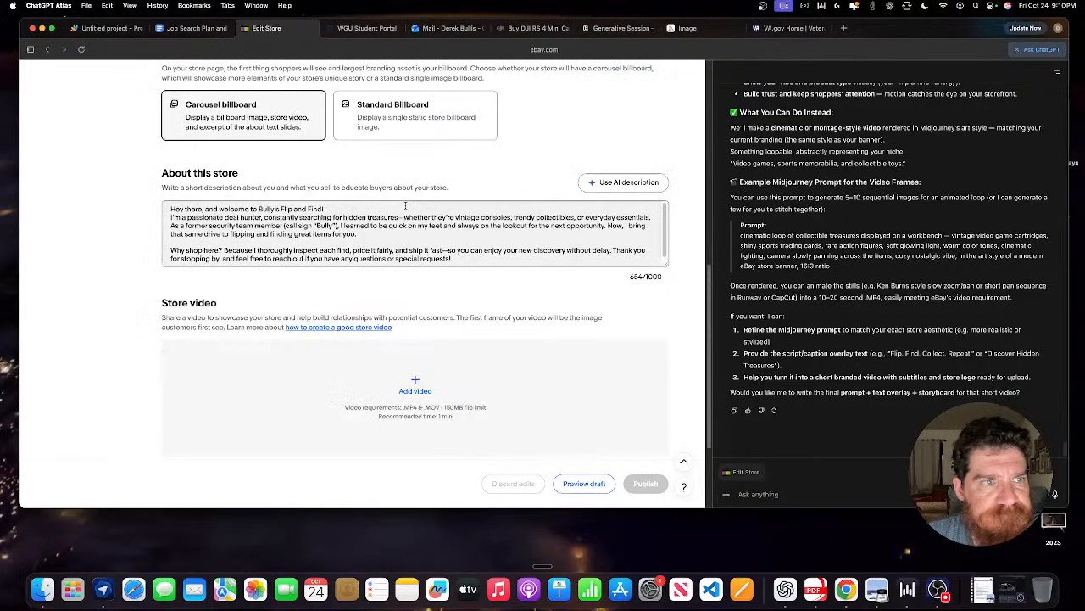
scroll(405, 205, "up", 10)
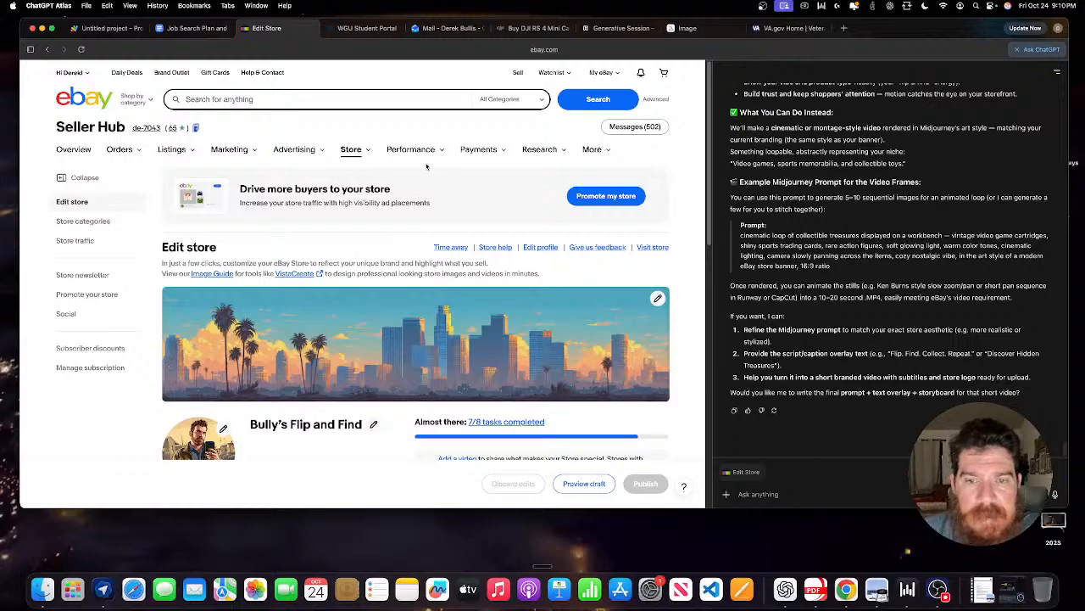
scroll(427, 167, "down", 1)
mouse_move(119, 103)
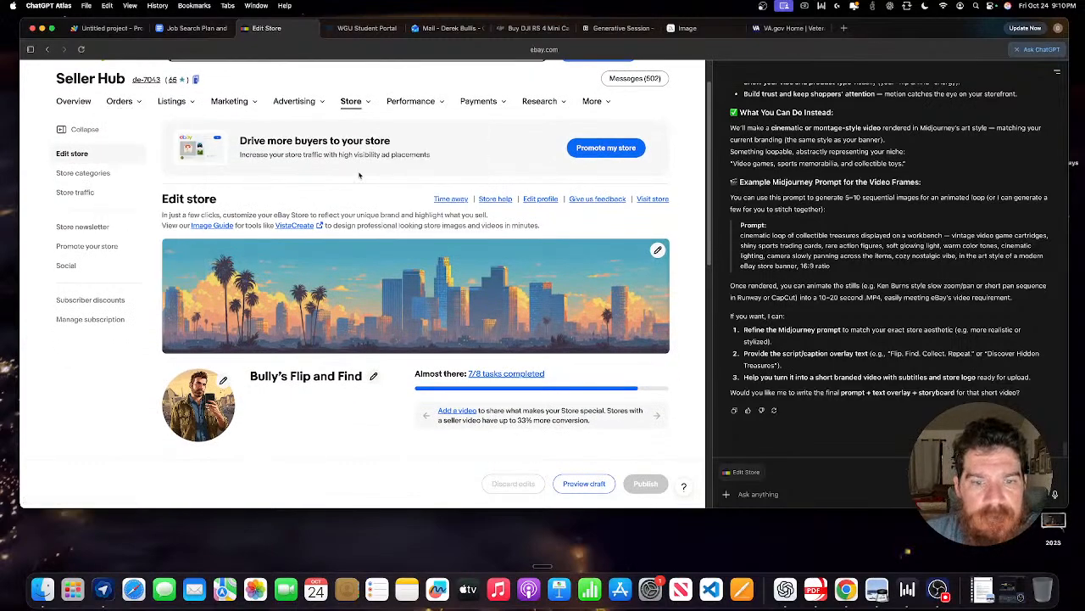
scroll(437, 230, "down", 15)
scroll(438, 229, "up", 20)
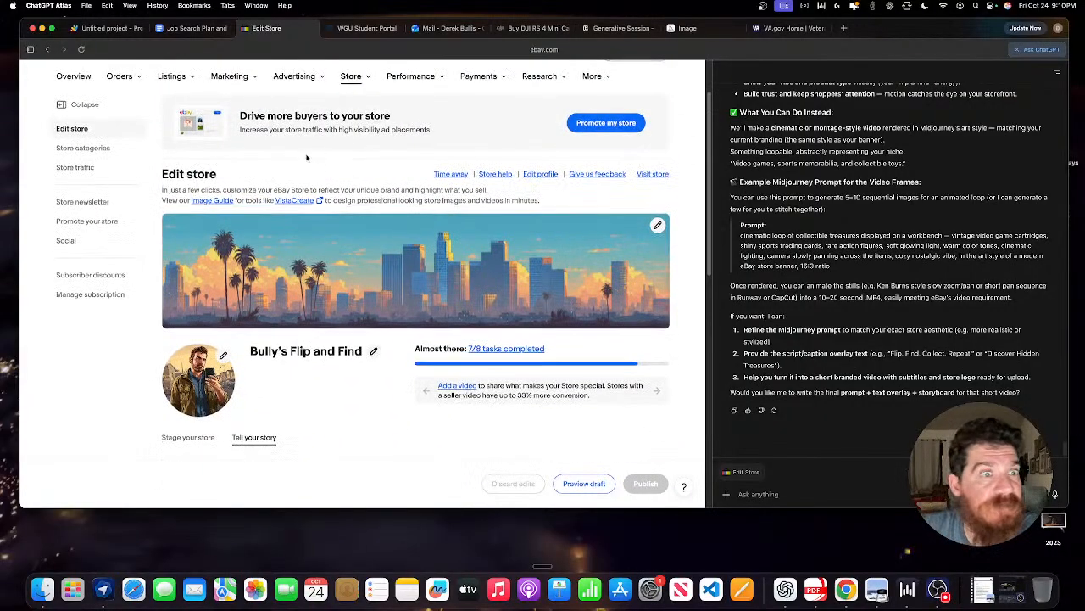
scroll(401, 231, "up", 2)
Open the list of all orders in Seller Hub and look over it.
mouse_move(119, 149)
left_click(133, 181)
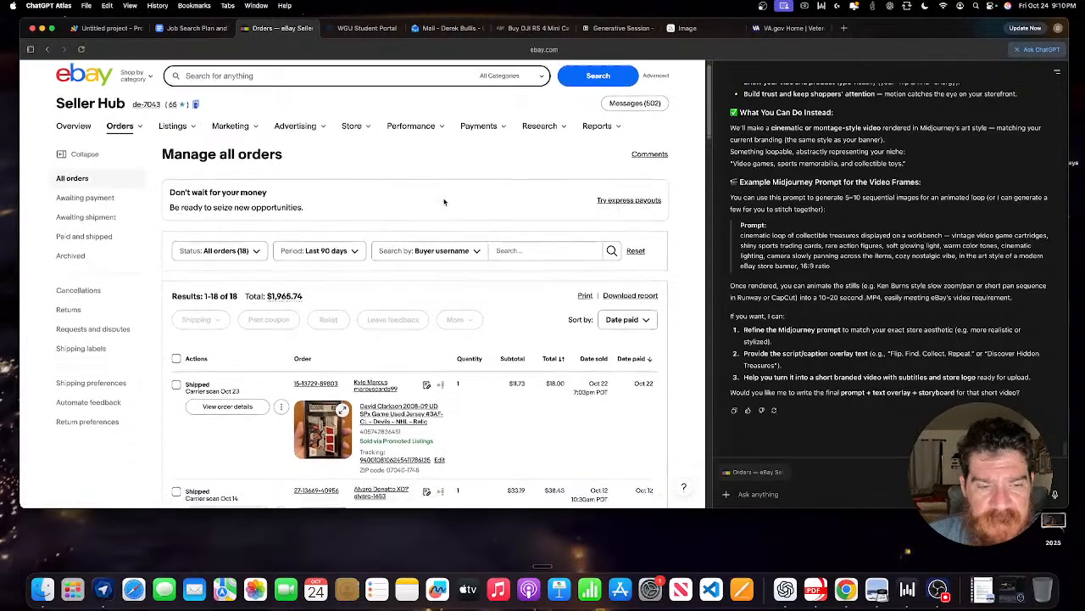
scroll(444, 201, "down", 3)
scroll(457, 195, "up", 3)
mouse_move(557, 152)
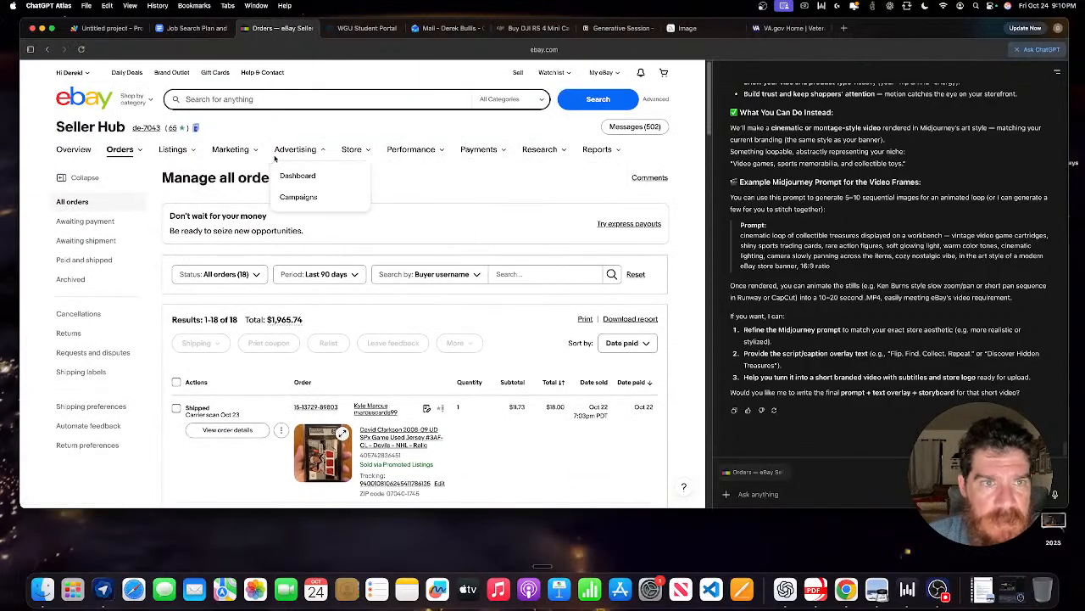
Return to the store editor, dismiss the eBay.ai notice, and review the featured categories, listings and marketing banner.
mouse_move(351, 151)
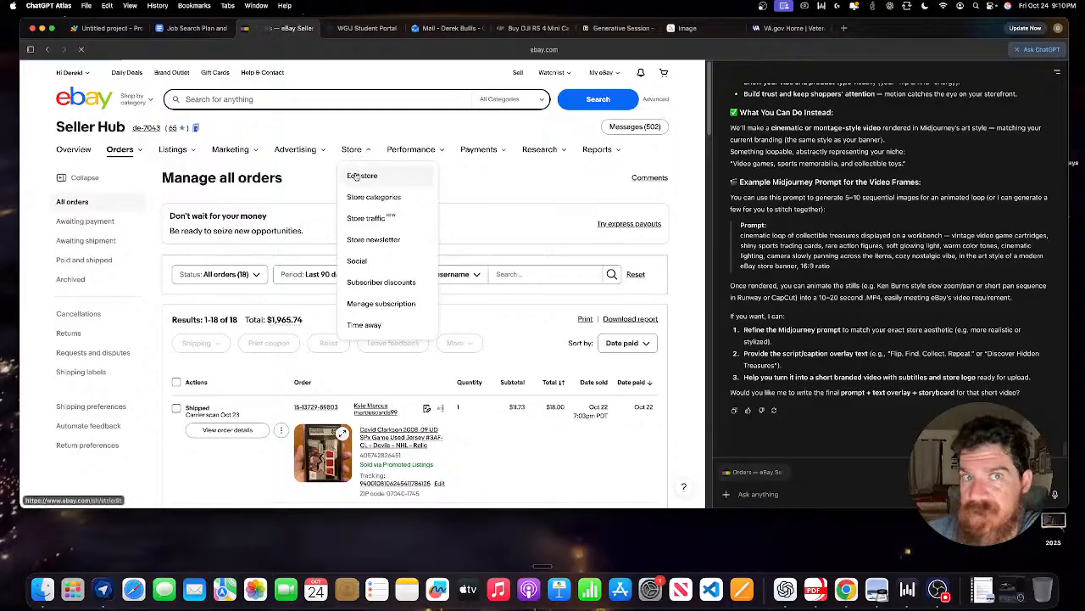
left_click(356, 176)
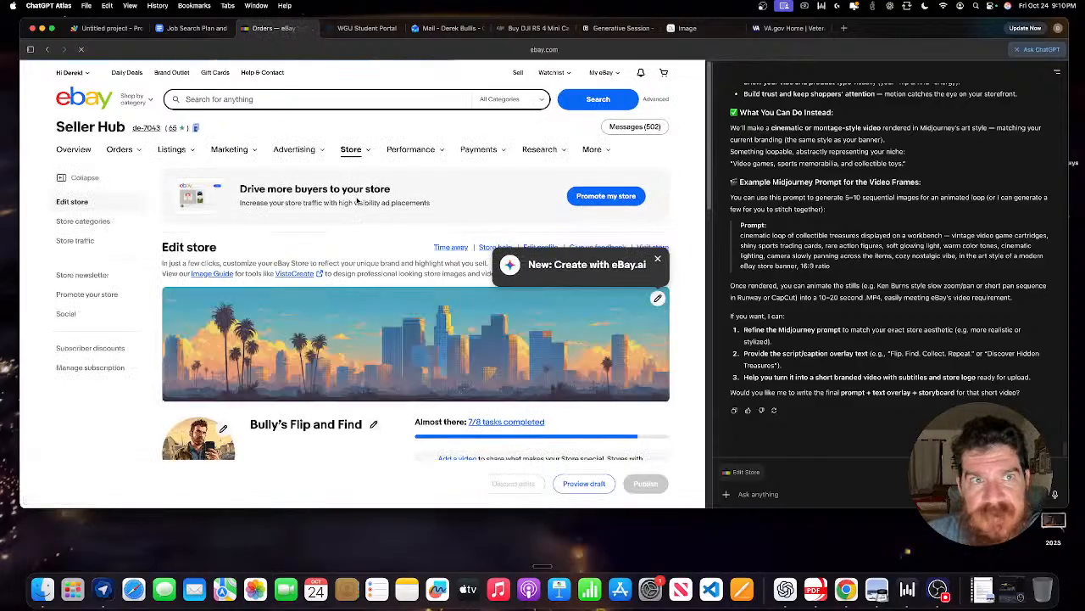
left_click(658, 259)
scroll(635, 242, "down", 6)
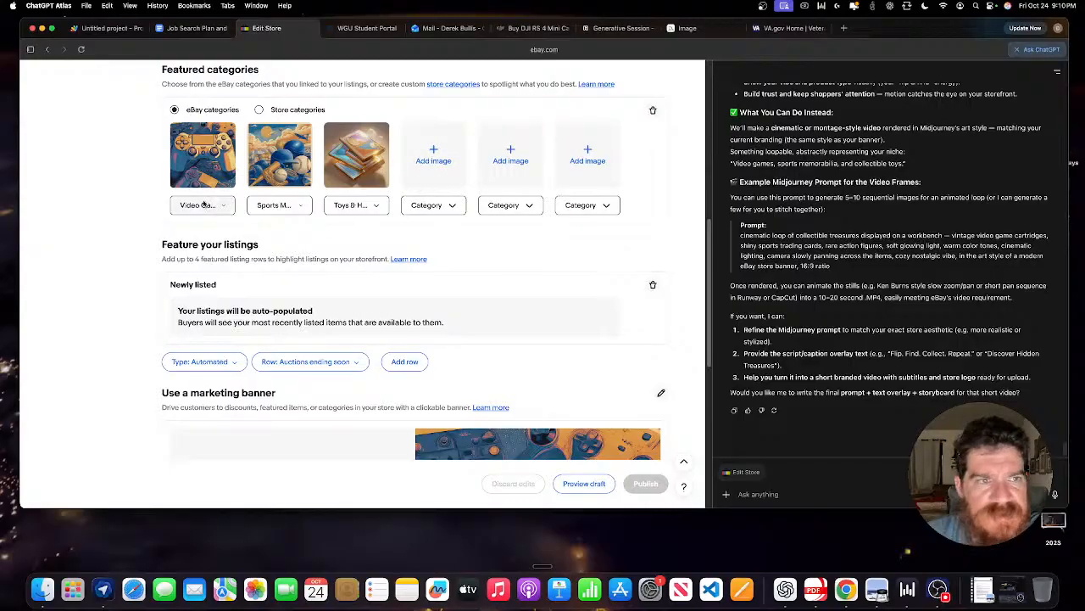
scroll(251, 184, "down", 4)
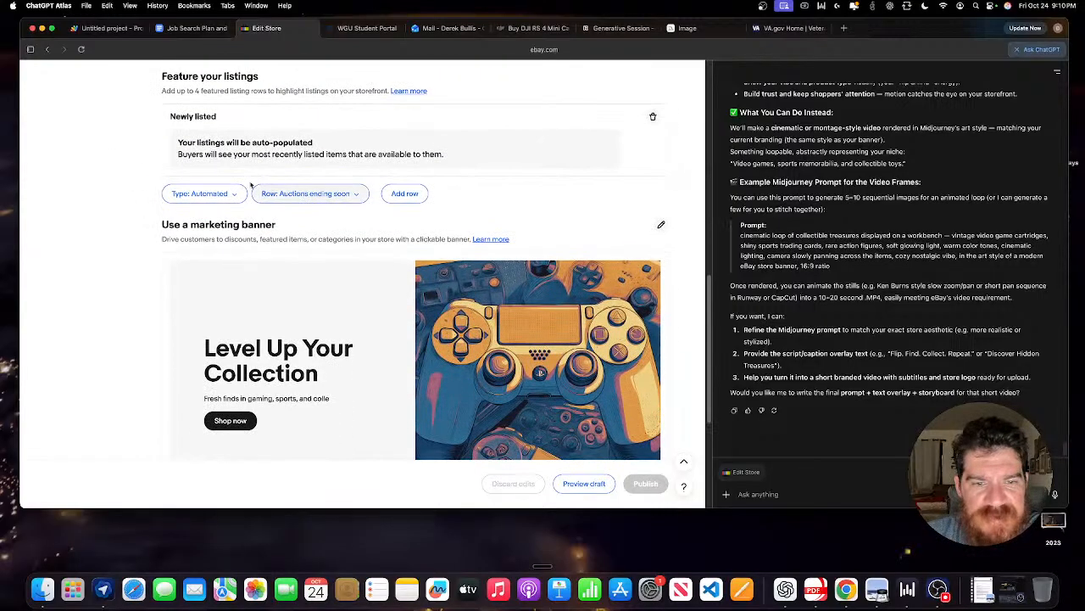
scroll(251, 184, "down", 6)
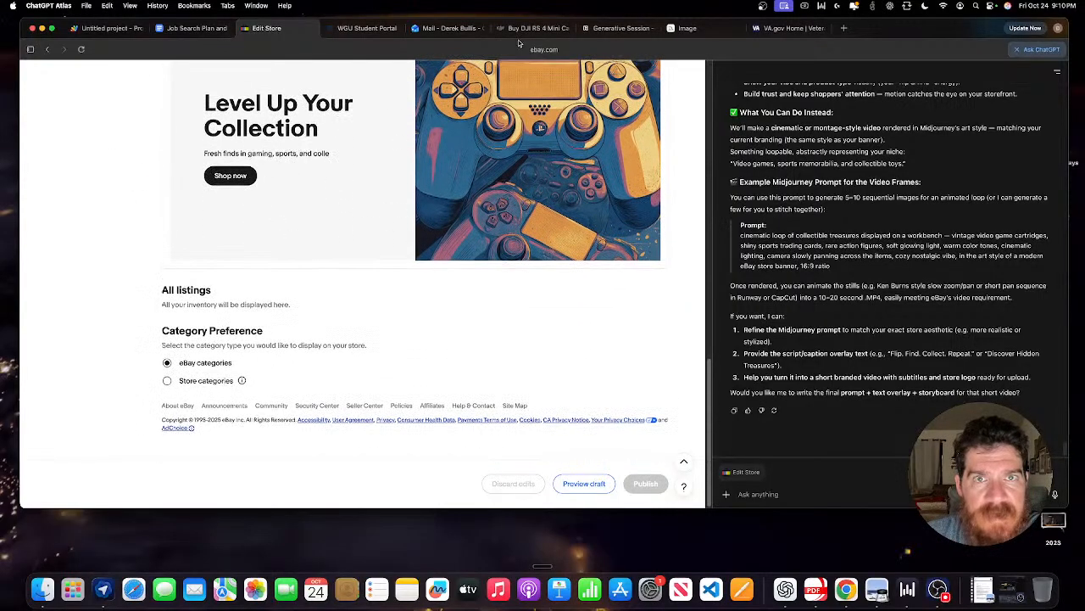
Switch to Midjourney and browse the top styles of the day in the Explore gallery.
left_click(621, 28)
left_click(723, 26)
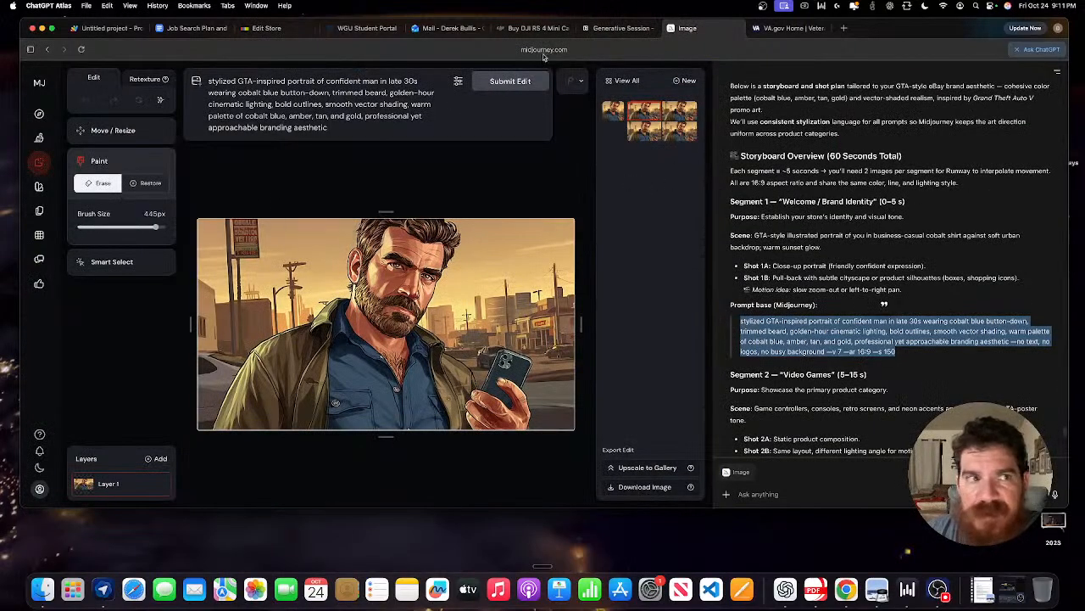
left_click(40, 115)
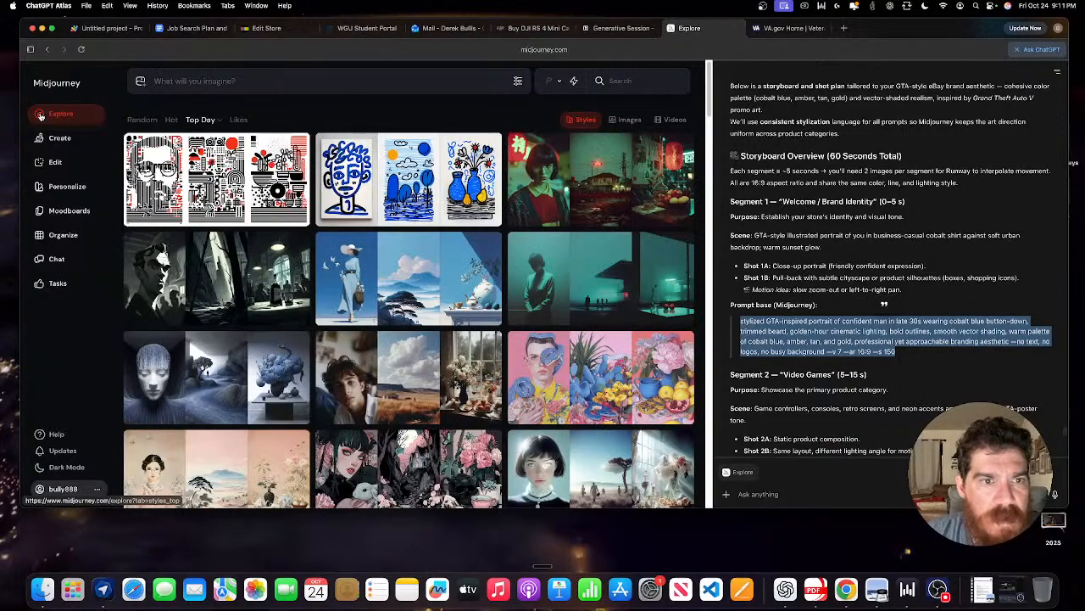
scroll(220, 170, "down", 1)
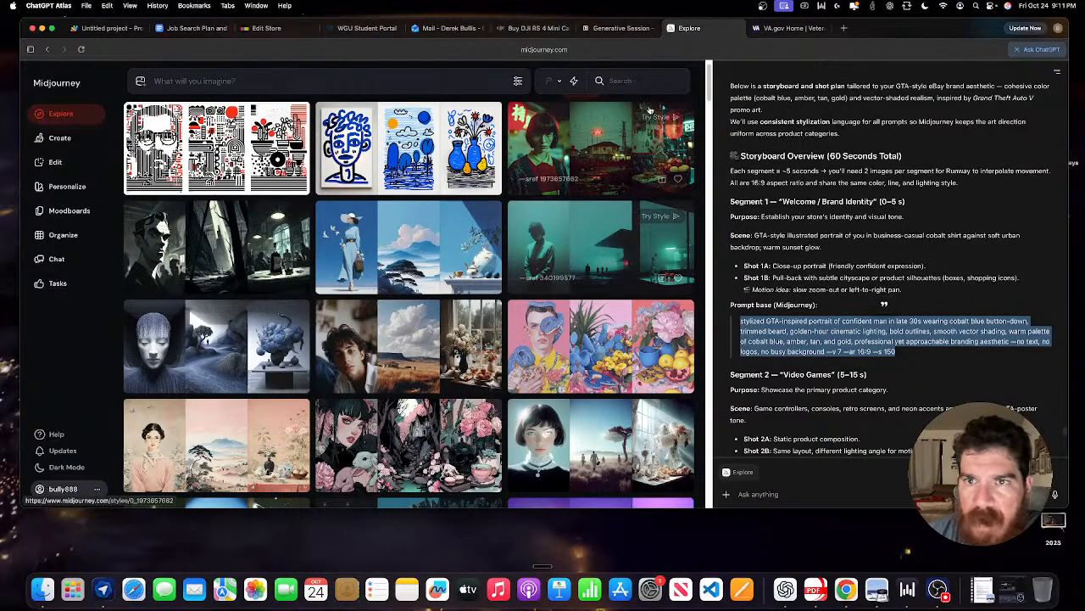
left_click_drag(708, 79, 710, 519)
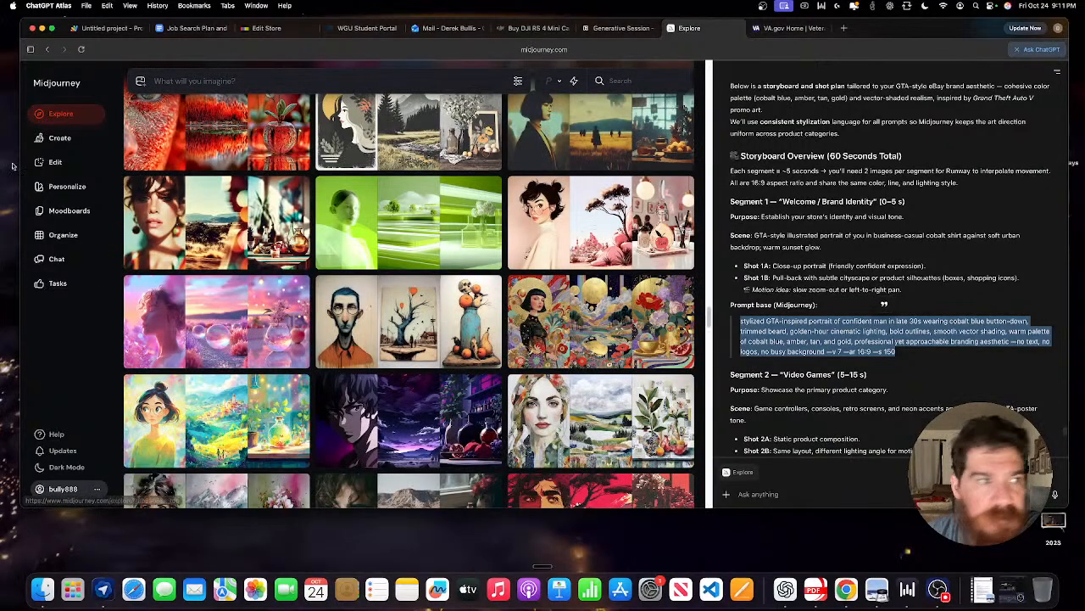
Open the Create page and look back through the previously generated images to the iron throne portraits.
left_click(59, 138)
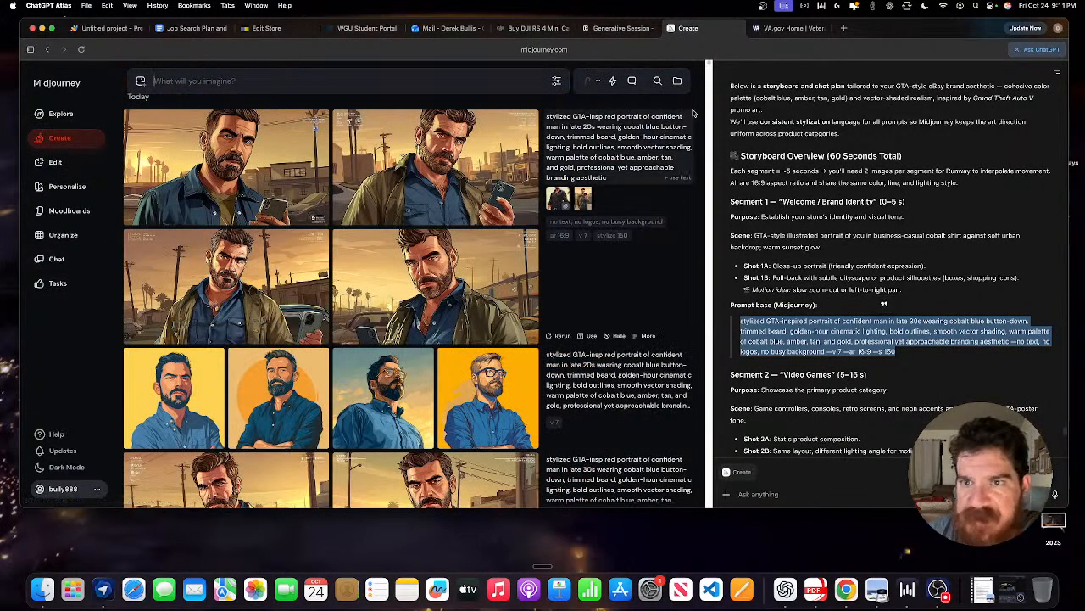
left_click_drag(710, 64, 718, 298)
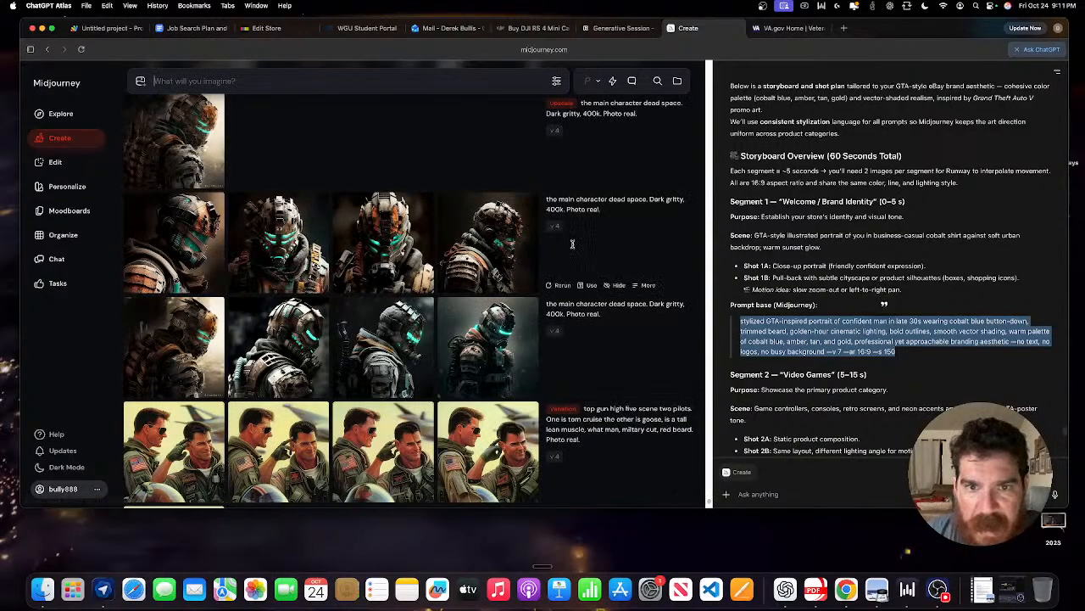
scroll(413, 181, "down", 5)
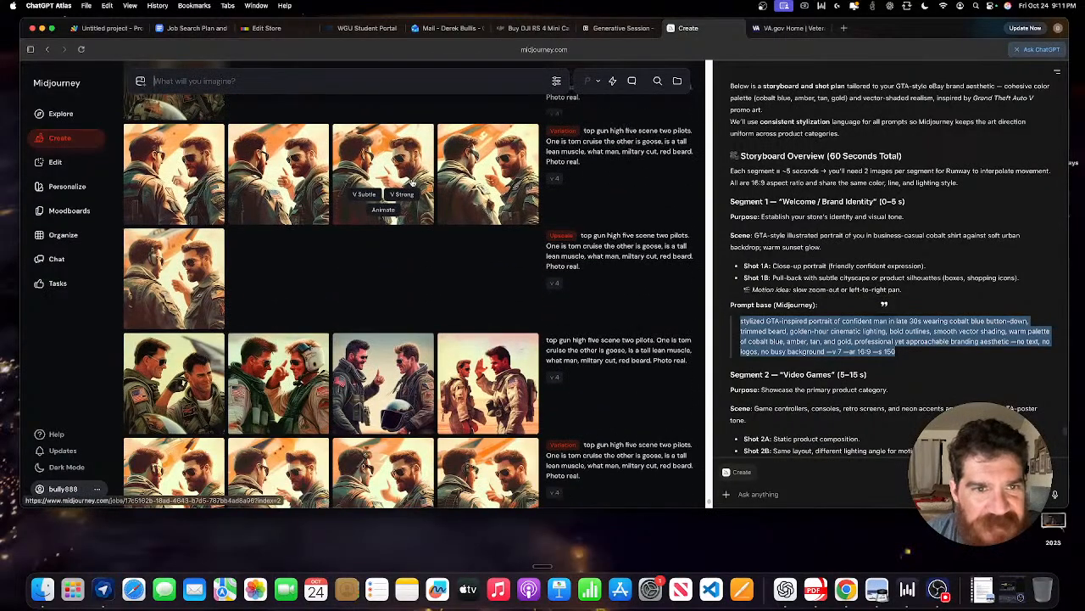
scroll(413, 182, "down", 10)
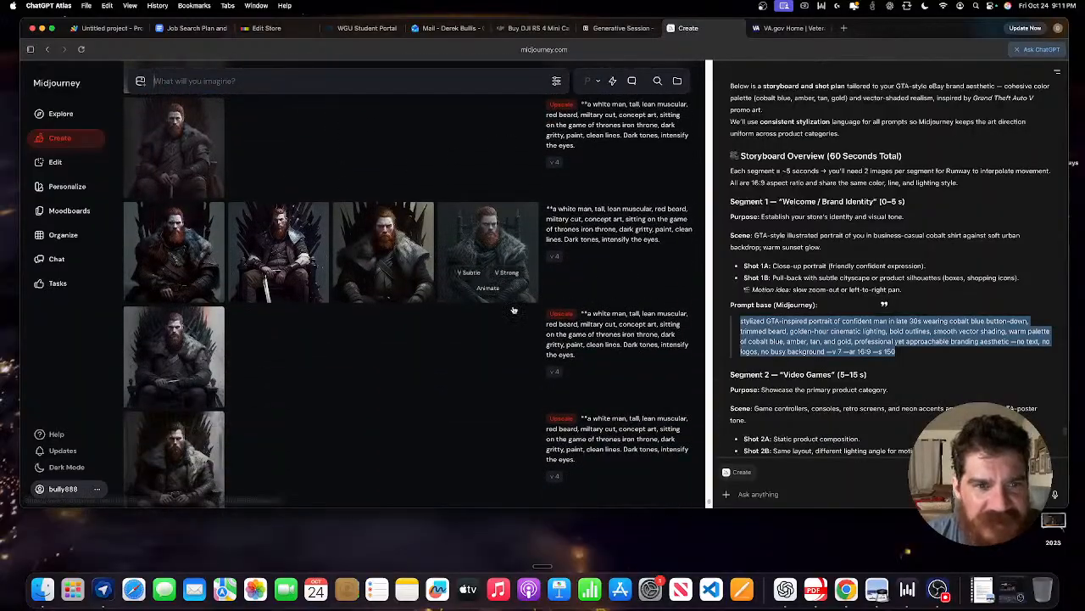
scroll(192, 261, "down", 5)
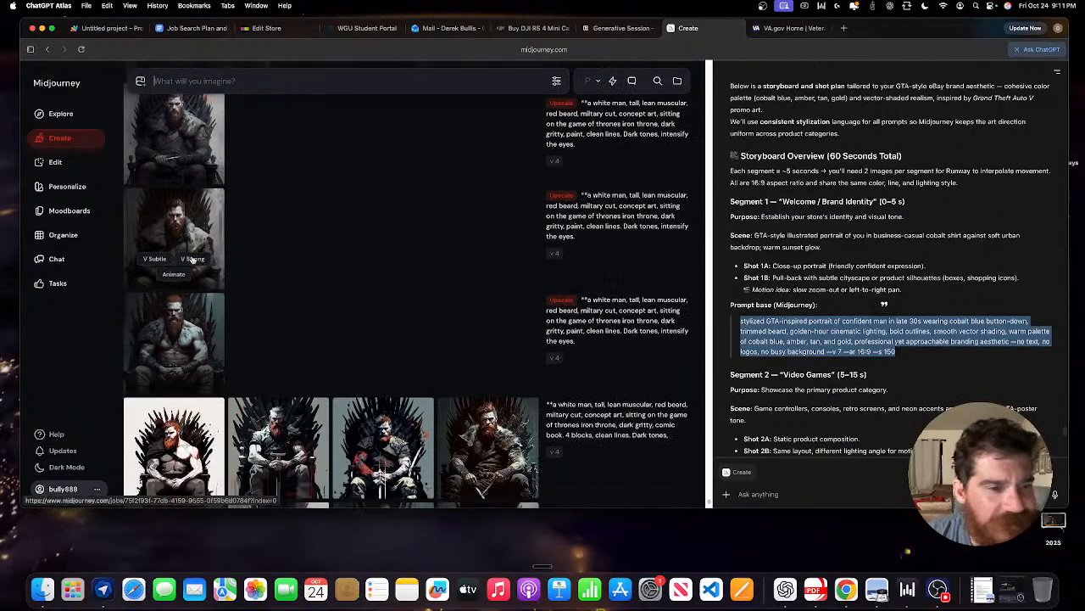
scroll(192, 260, "down", 5)
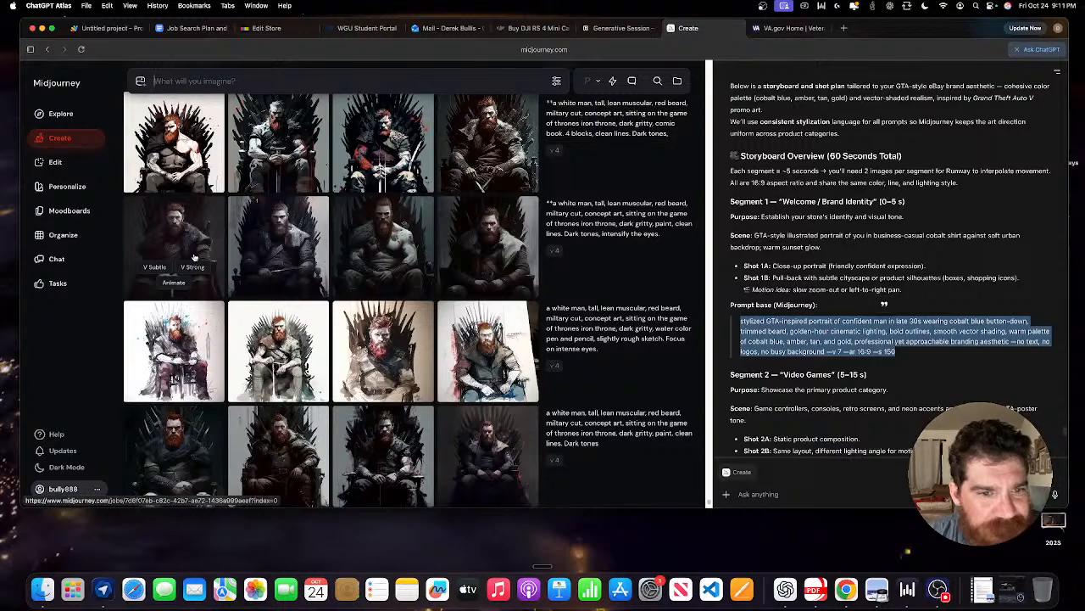
View the watercolor iron throne portrait enlarged and go back through the neighbouring images to the comic book version.
left_click(493, 332)
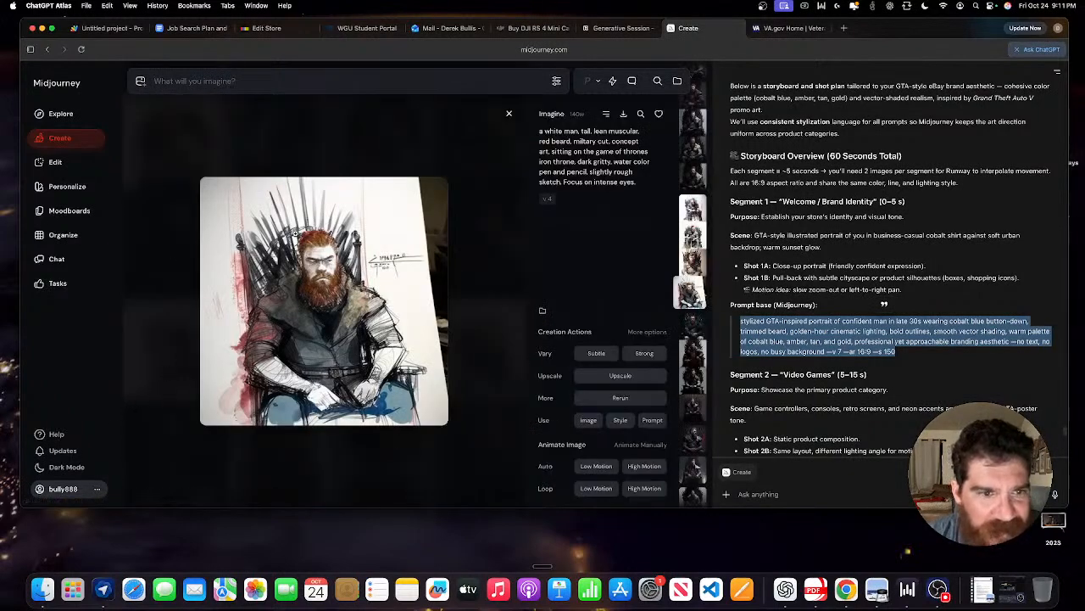
scroll(291, 210, "up", 5)
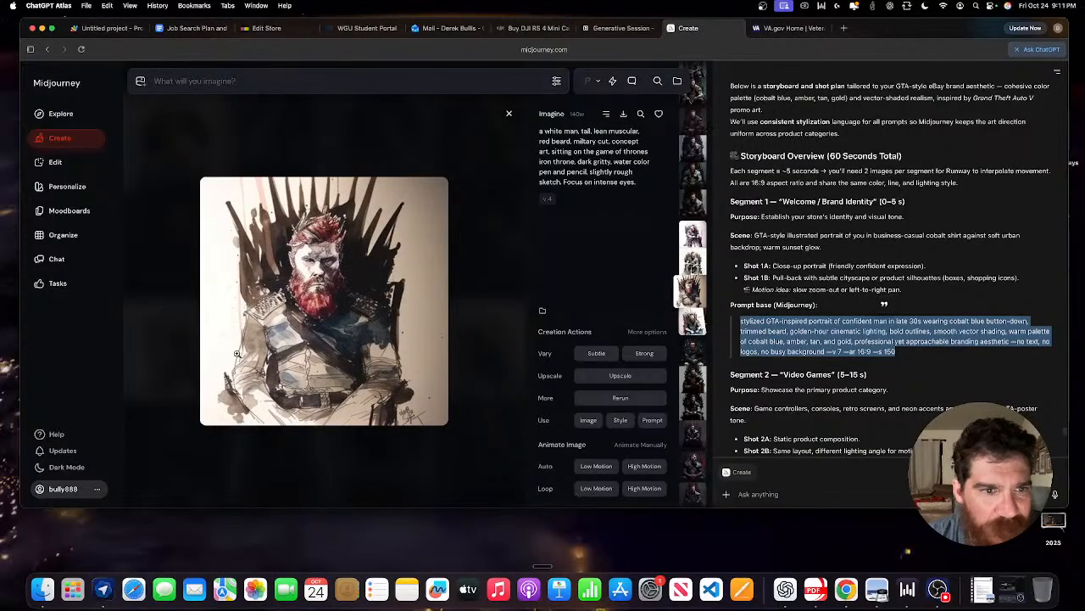
scroll(351, 266, "up", 2)
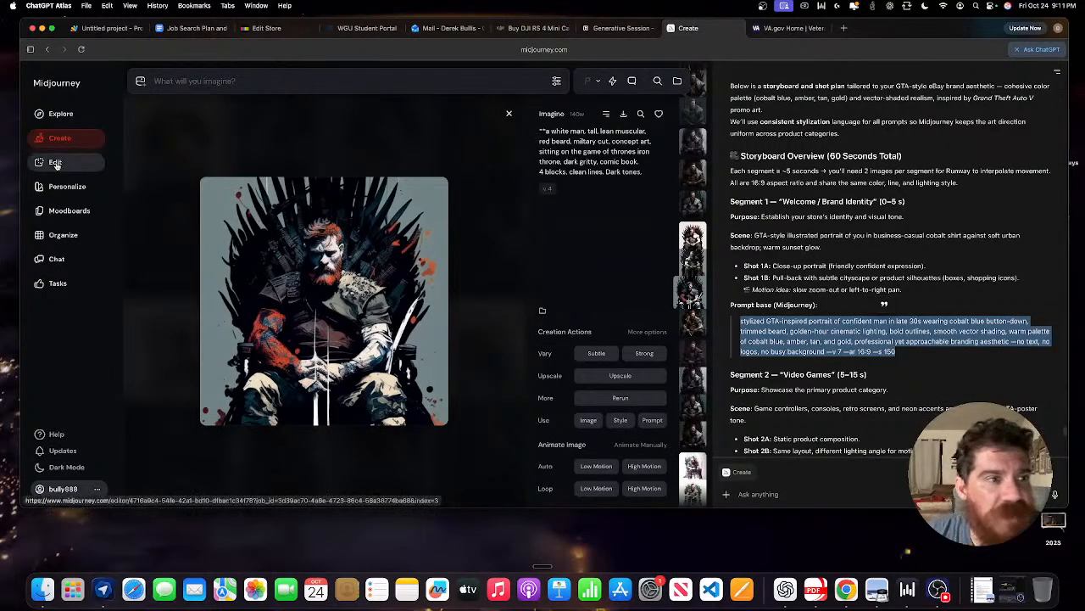
Leave the enlarged image and browse more styles in the Explore gallery.
left_click(57, 86)
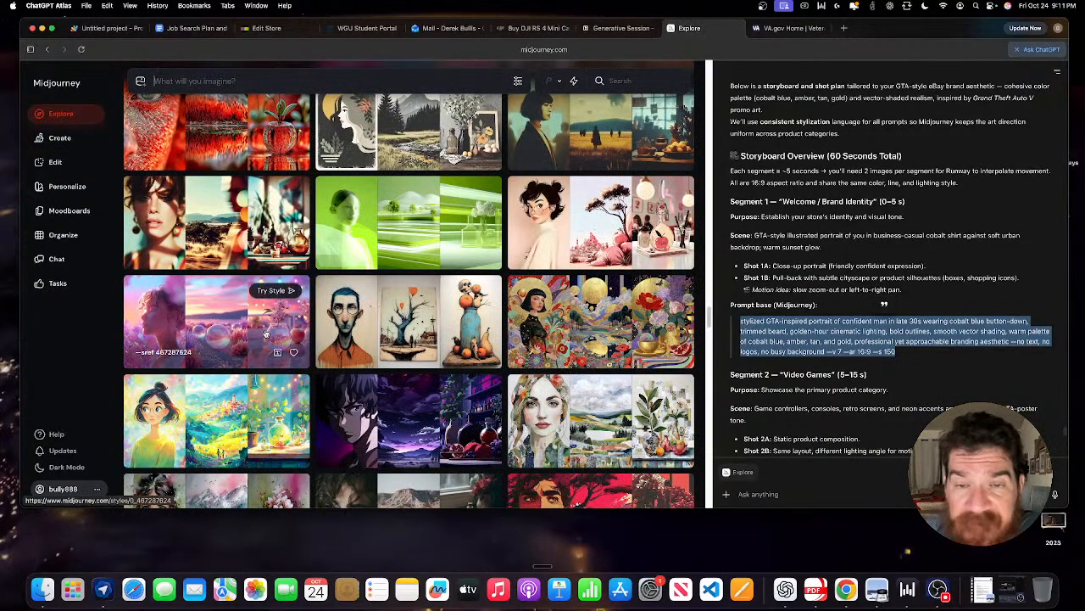
scroll(537, 288, "down", 5)
scroll(536, 288, "up", 5)
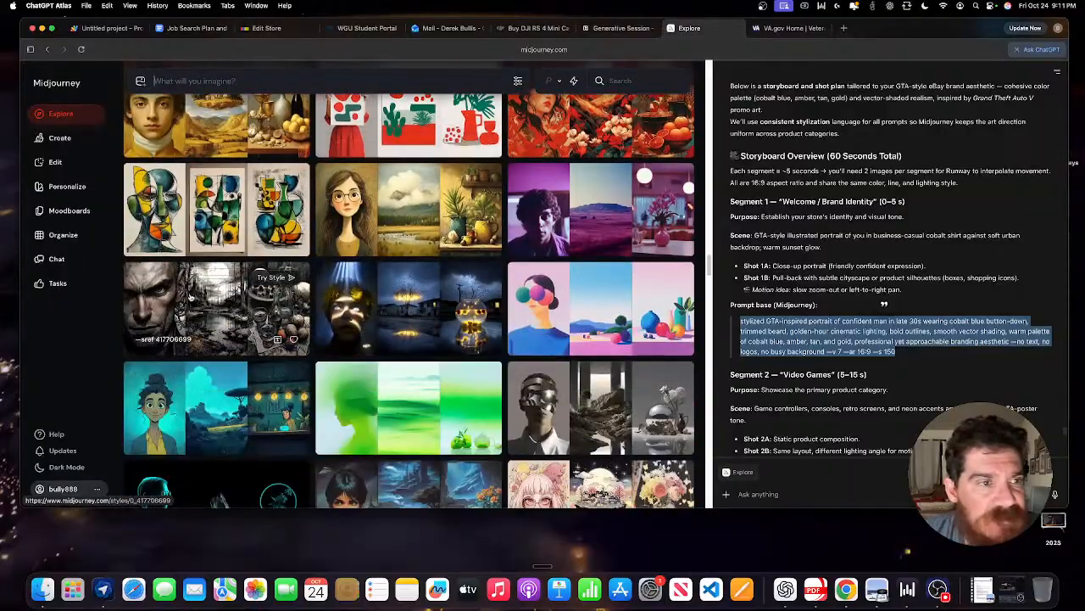
Open the Create page and look back through the generated images to the 1986 baseball card and baseball player sets.
left_click(52, 141)
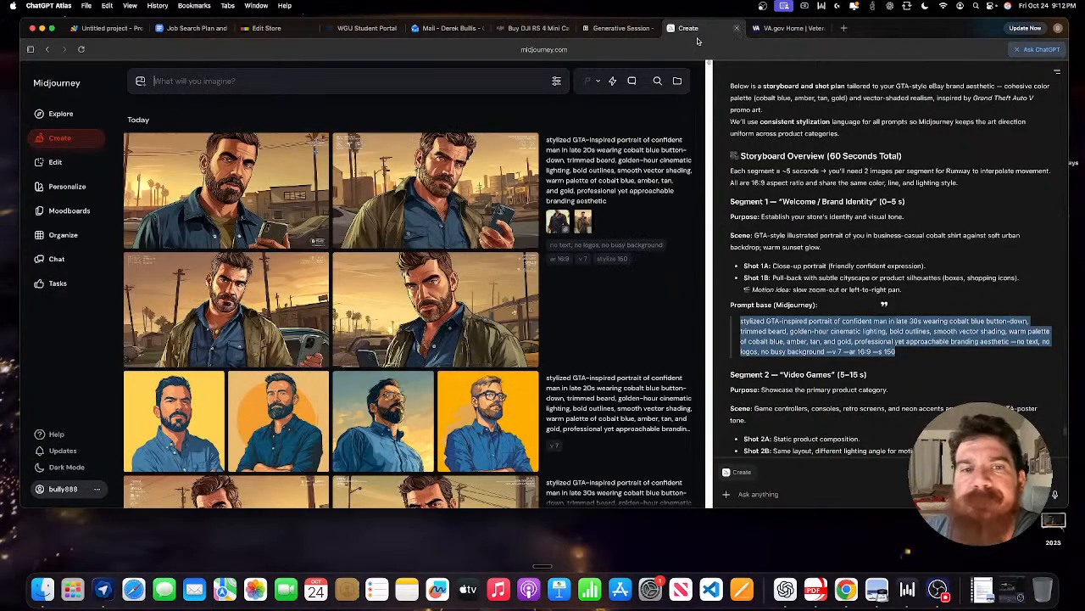
scroll(421, 278, "down", 10)
scroll(421, 279, "down", 15)
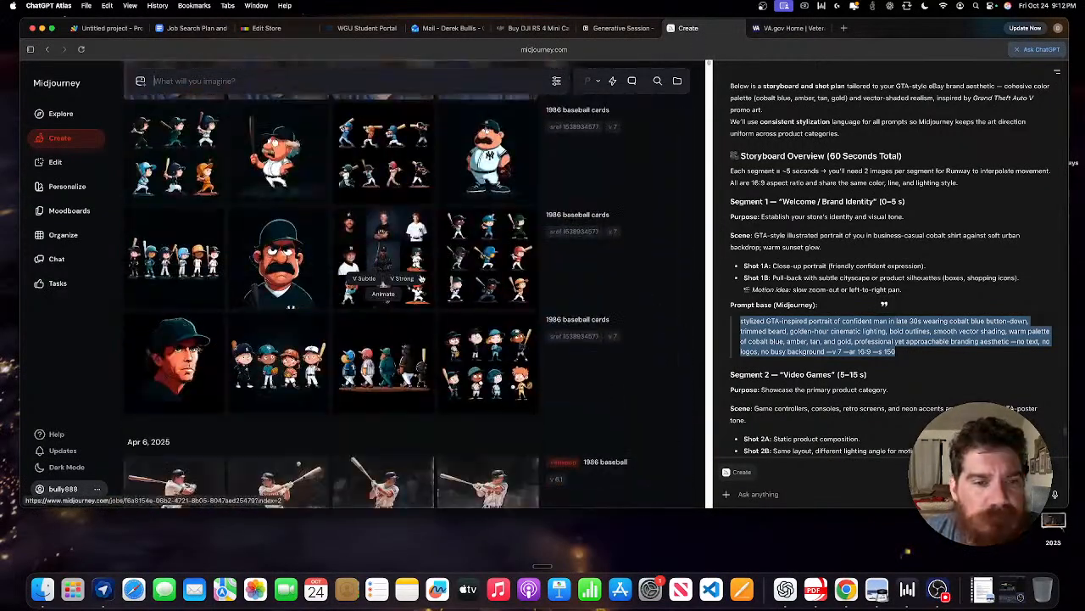
scroll(398, 287, "up", 2)
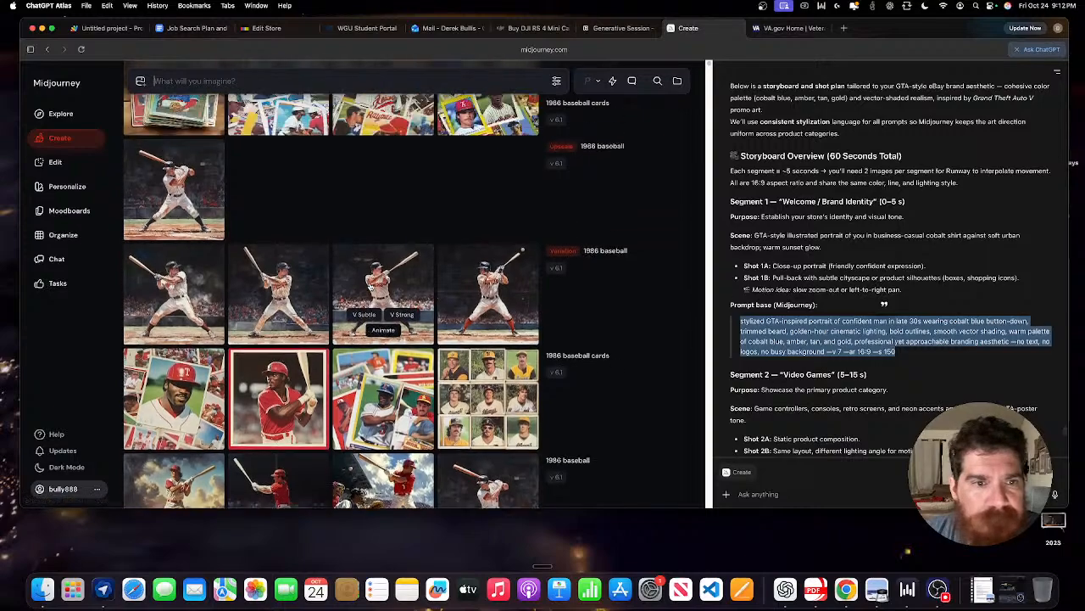
scroll(370, 287, "down", 1)
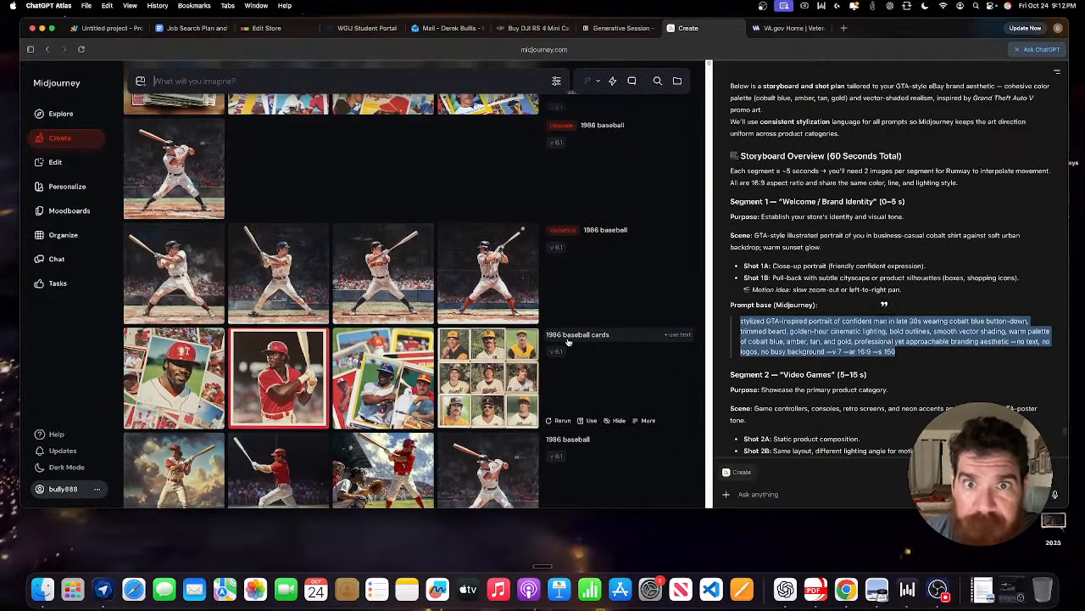
scroll(565, 364, "up", 5)
scroll(593, 323, "up", 6)
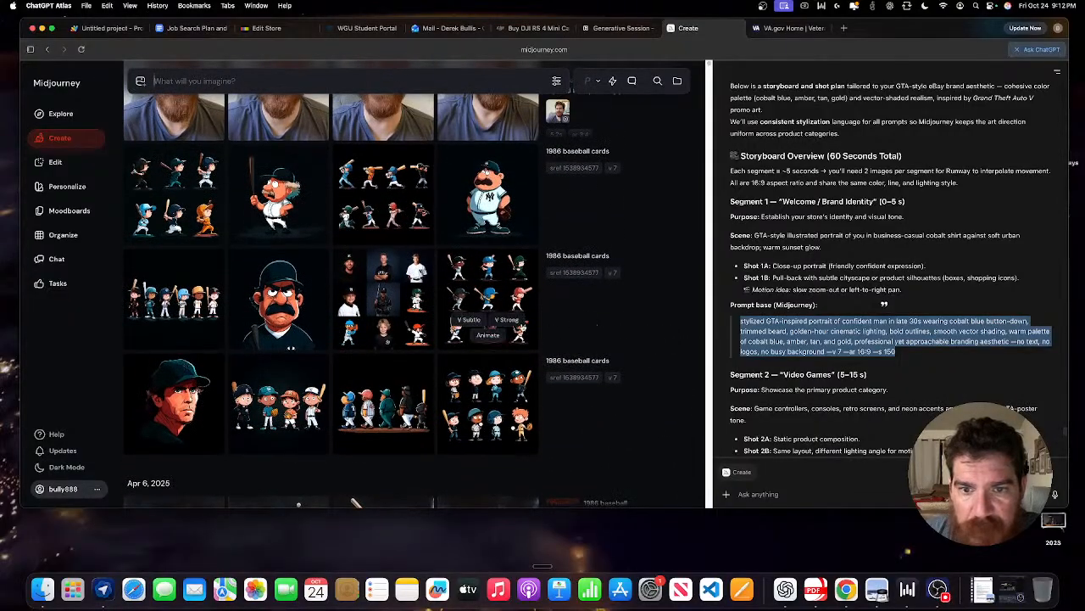
scroll(428, 326, "up", 1)
scroll(428, 327, "up", 4)
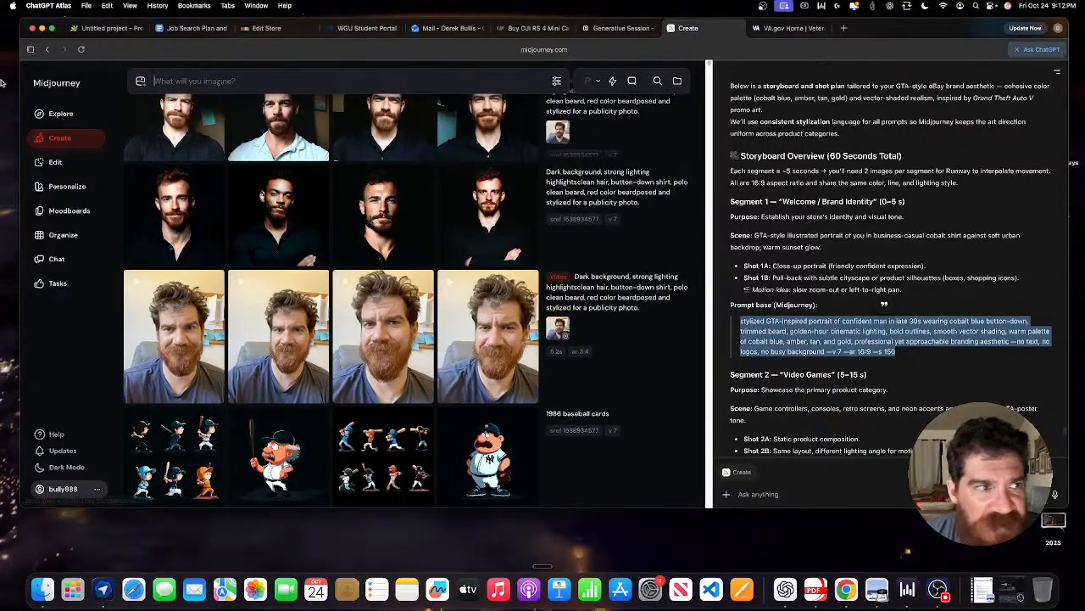
Return to the Explore page, view the image reference options for prompts and browse the community image gallery.
left_click(60, 114)
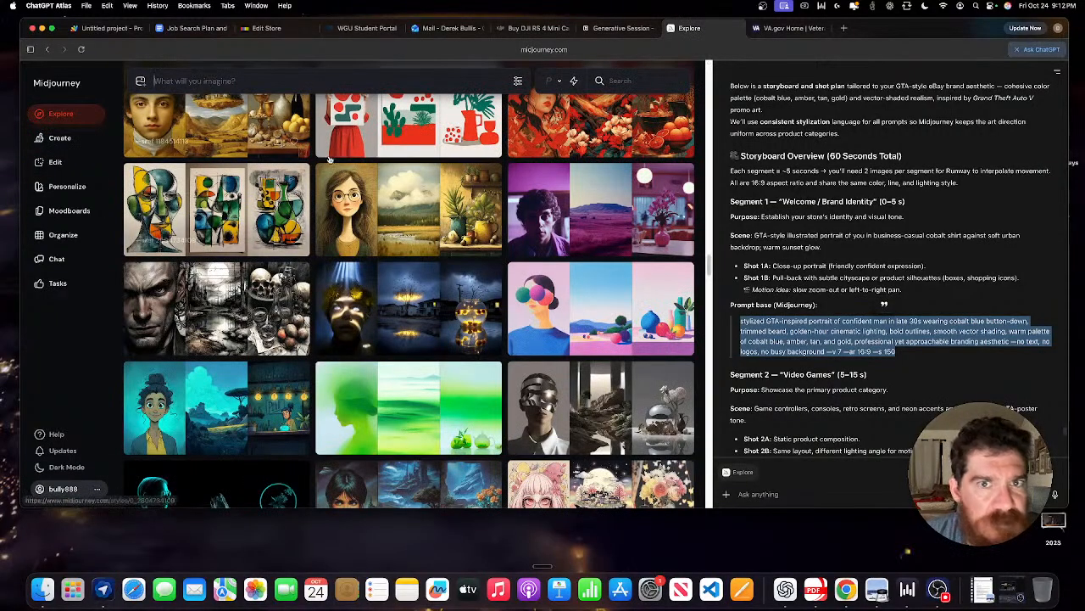
left_click(140, 80)
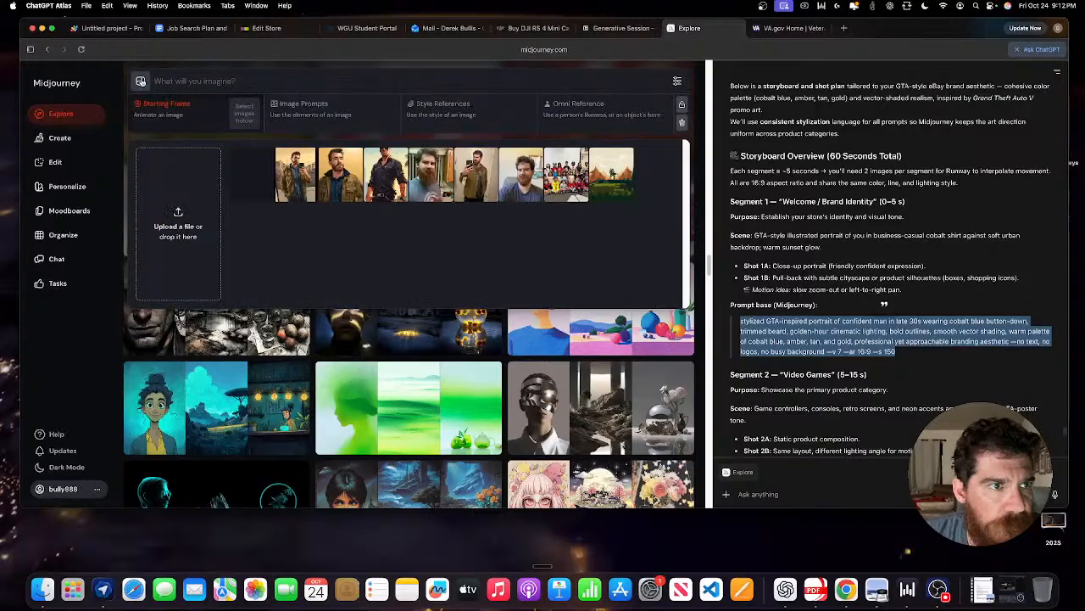
left_click(138, 79)
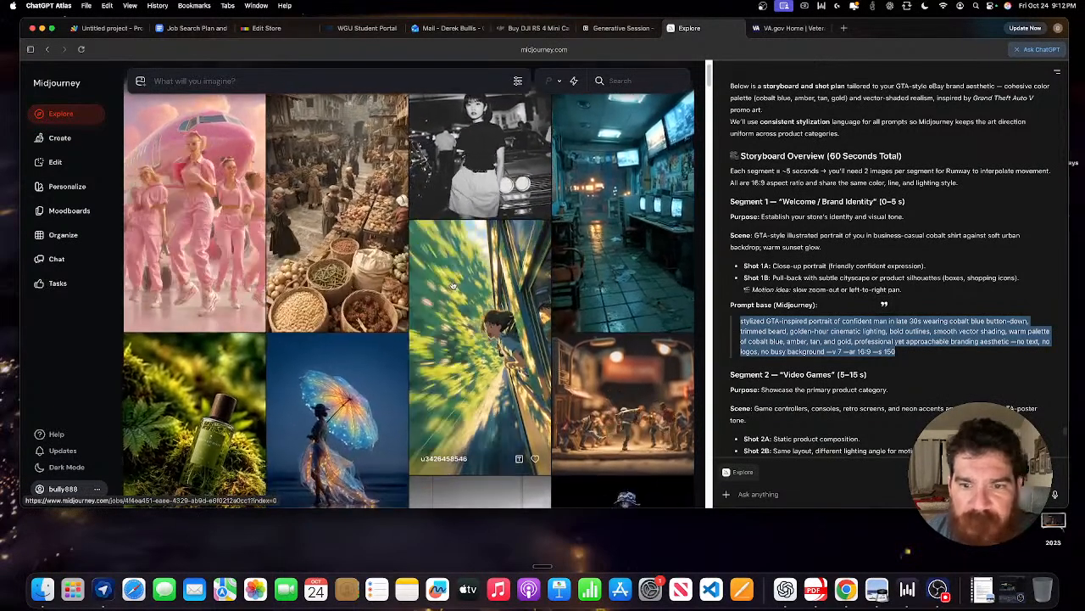
scroll(599, 403, "down", 1)
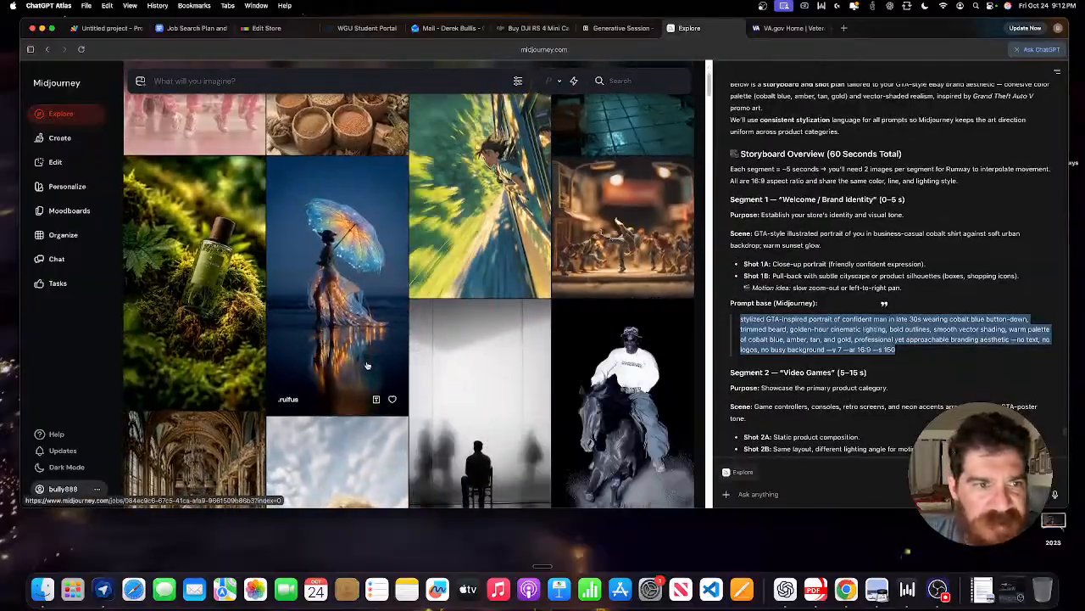
scroll(367, 365, "down", 5)
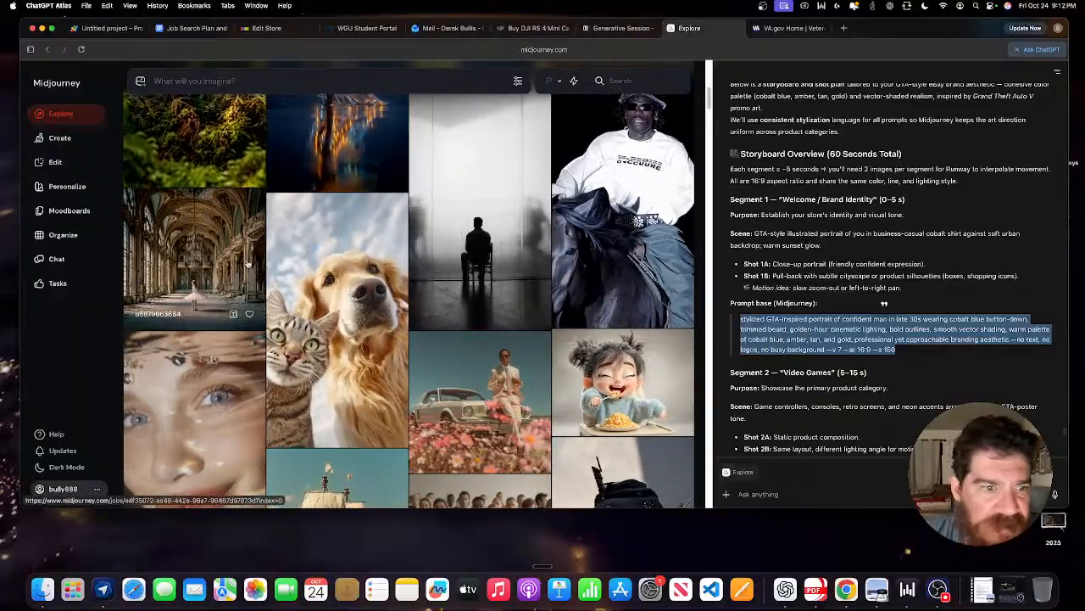
scroll(198, 297, "down", 10)
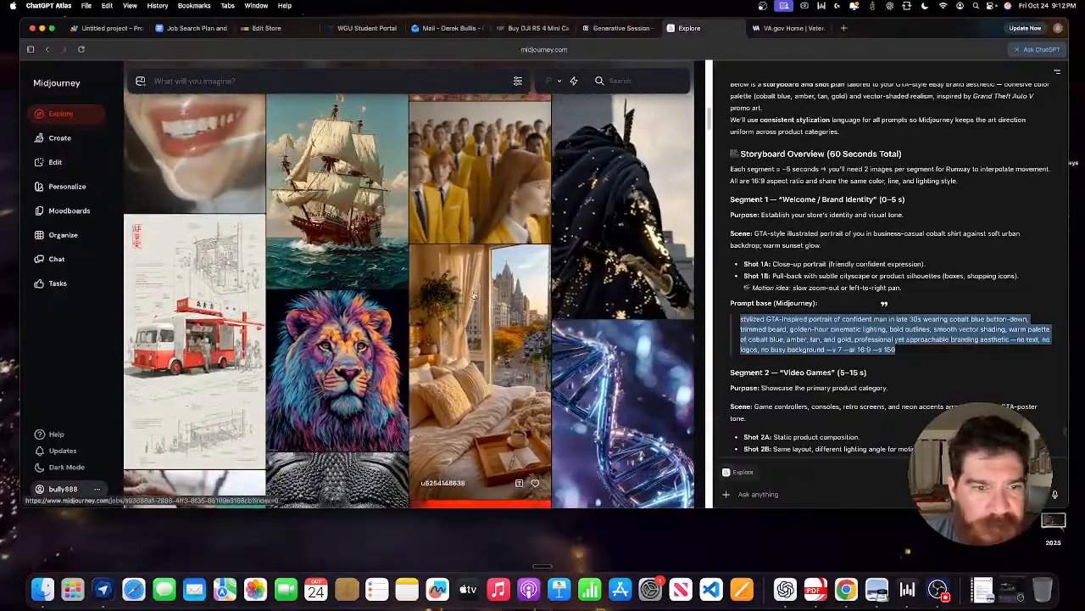
Open the Create page again and examine the Sep 25, 2025 dark-background publicity portraits with their reference photos.
left_click(56, 137)
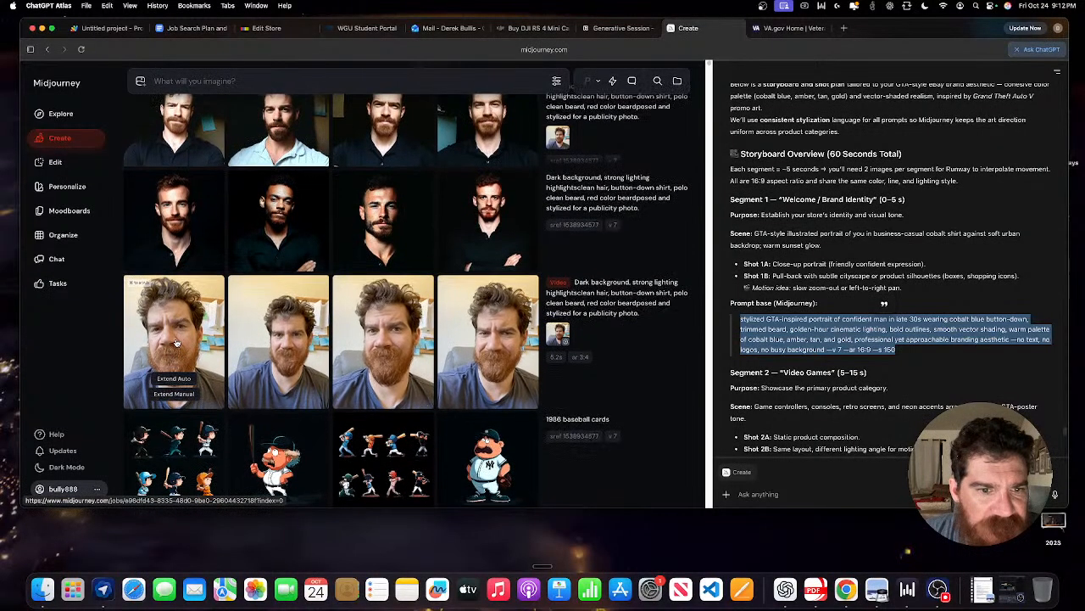
scroll(177, 340, "up", 1)
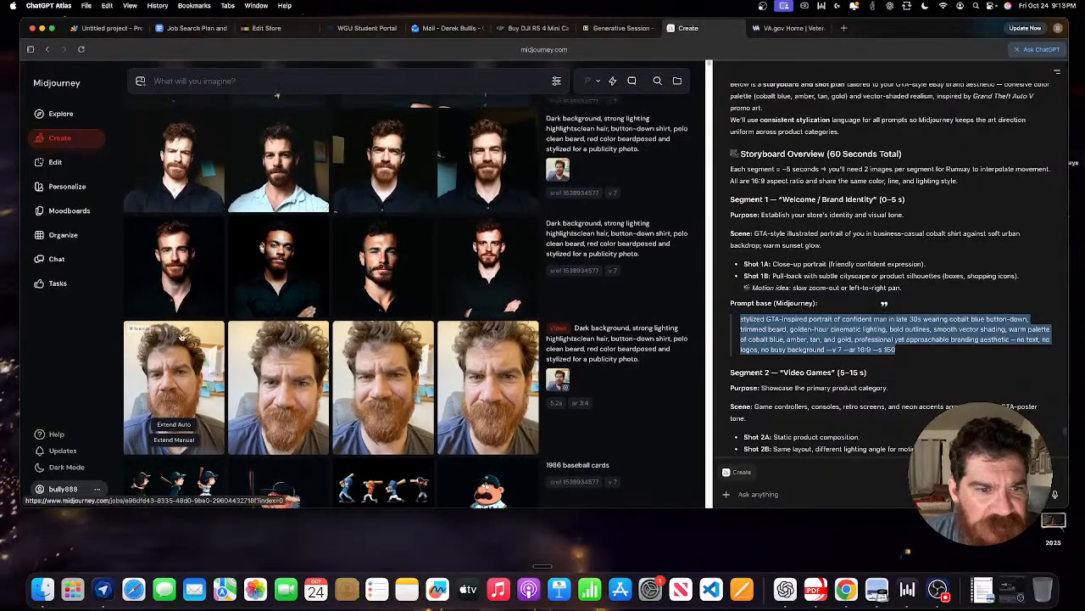
scroll(179, 338, "up", 5)
scroll(365, 254, "up", 1)
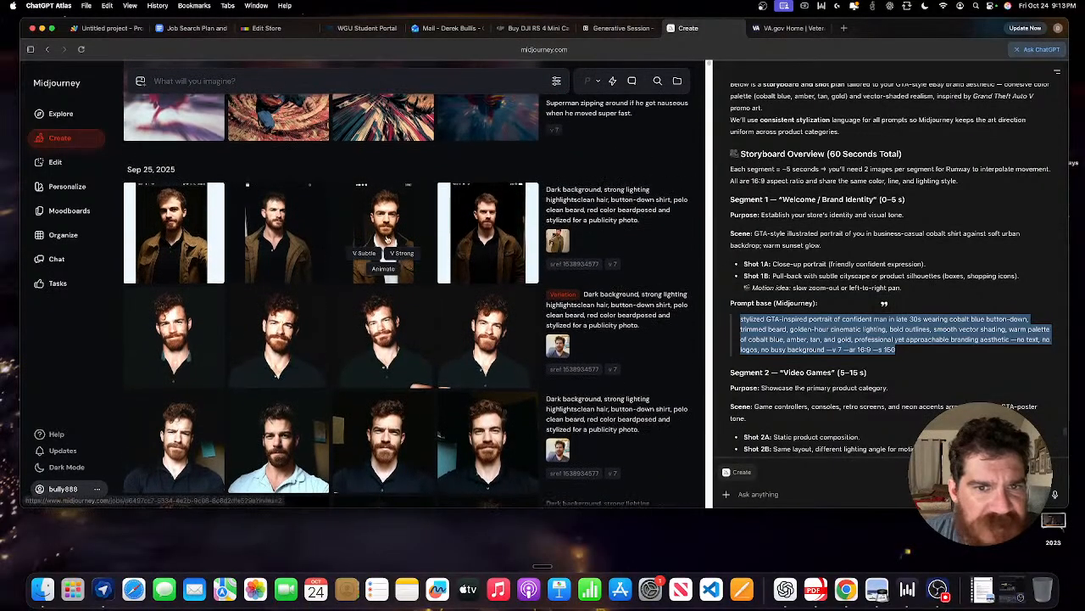
scroll(340, 220, "up", 1)
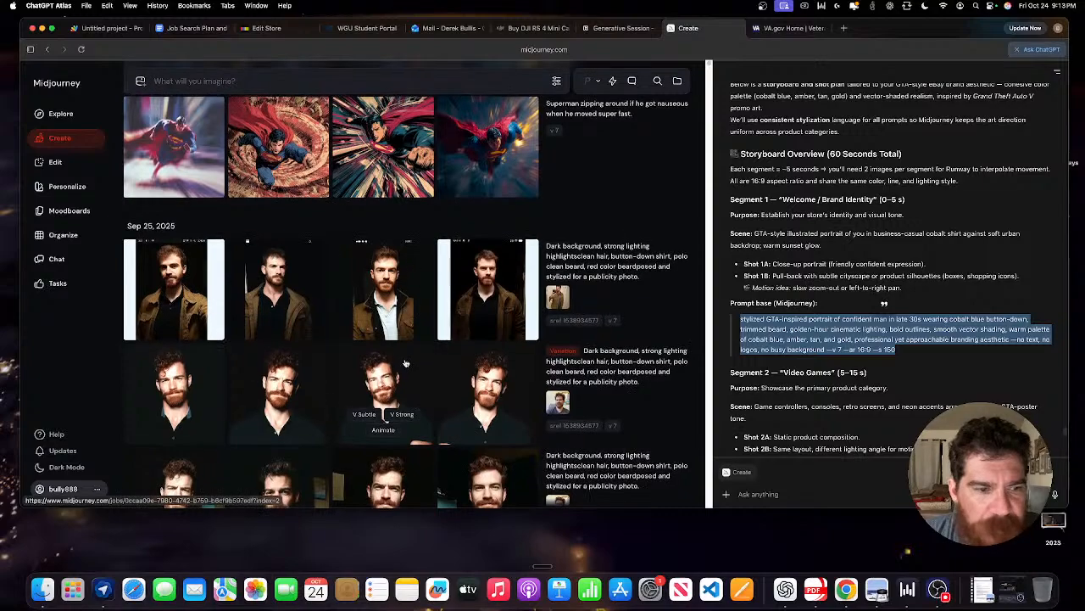
scroll(383, 378, "up", 4)
scroll(380, 292, "down", 6)
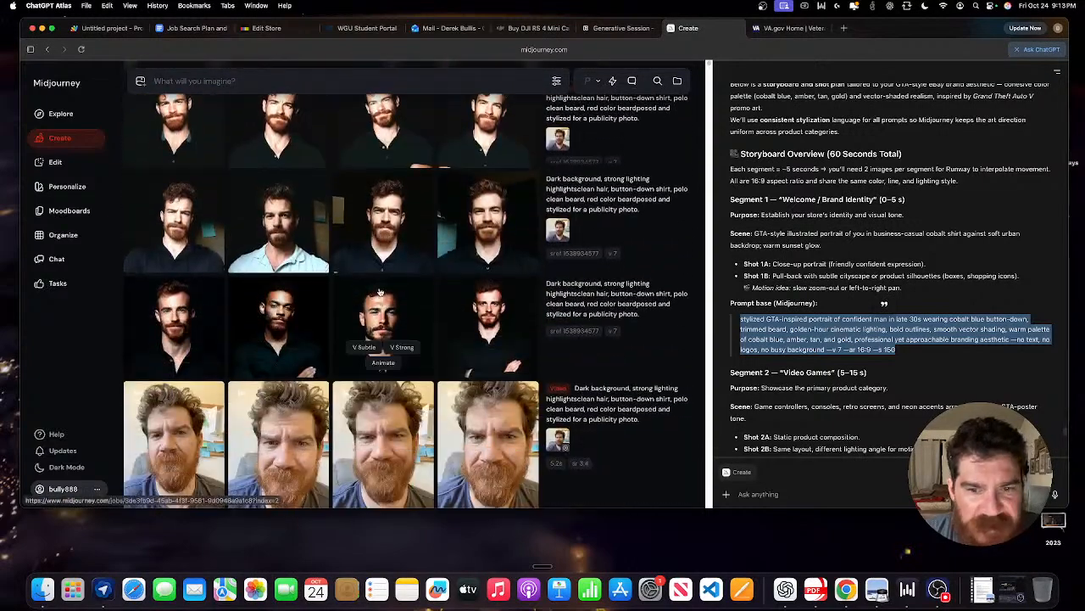
scroll(380, 220, "up", 3)
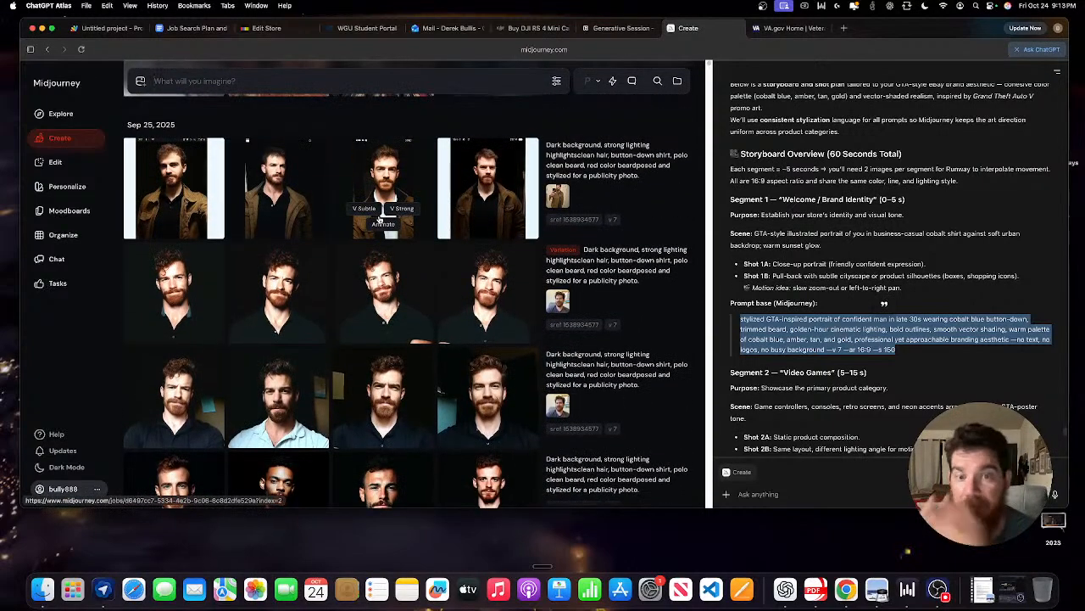
scroll(359, 189, "up", 1)
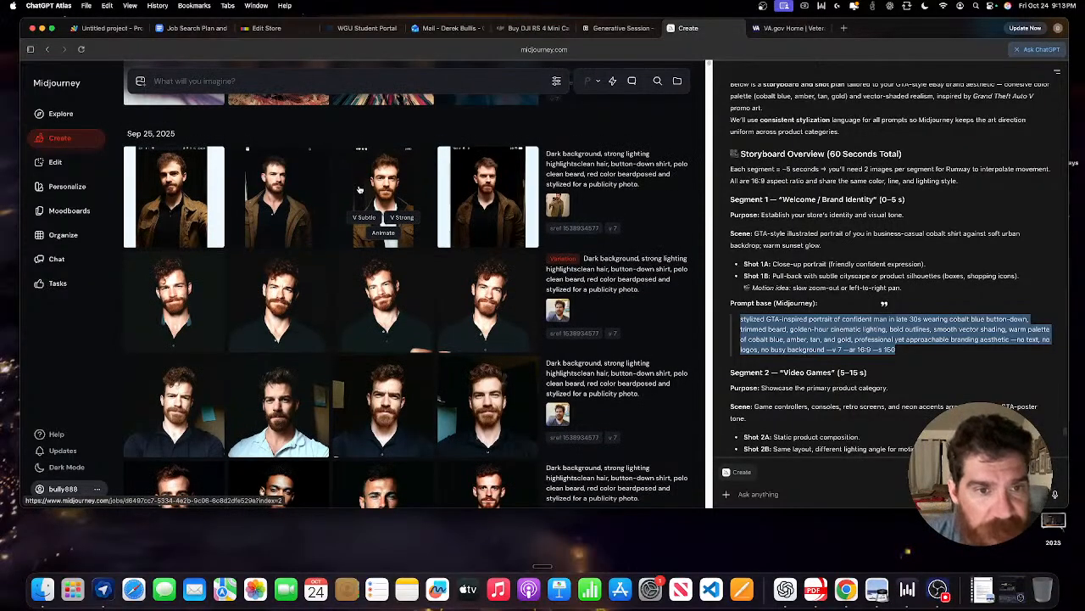
Review the more recent GTA-style portraits, wide banners, city skylines and game controller images with their prompts.
scroll(246, 285, "up", 5)
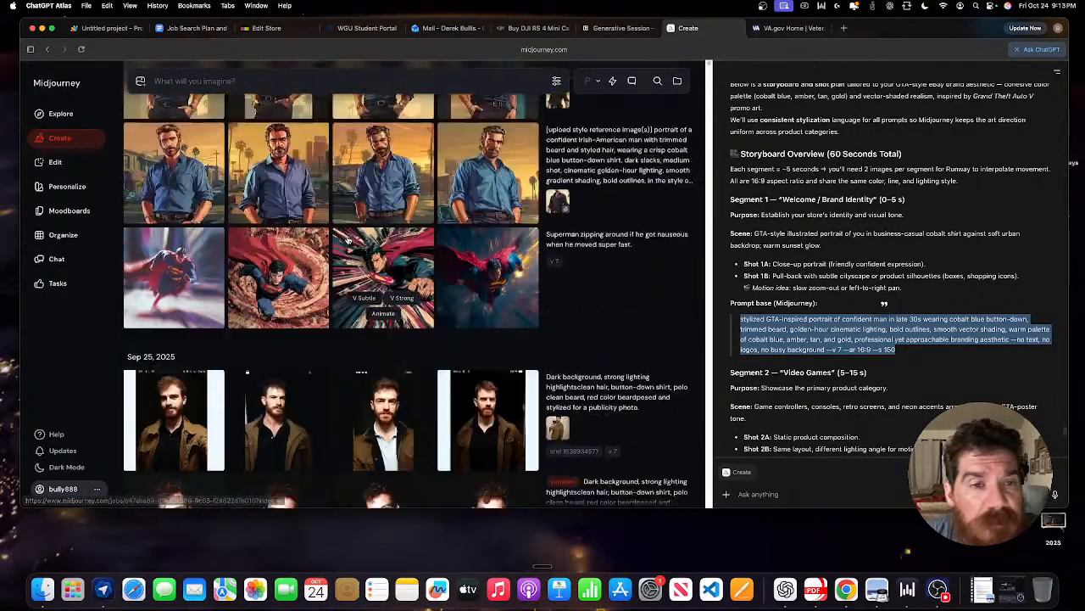
scroll(291, 376, "up", 2)
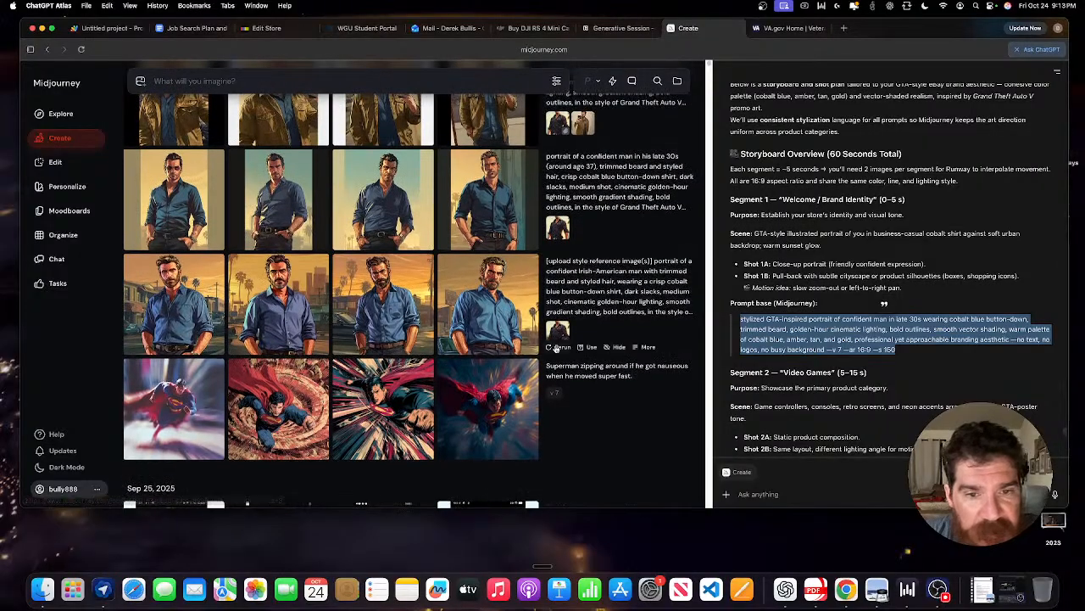
scroll(395, 231, "up", 1)
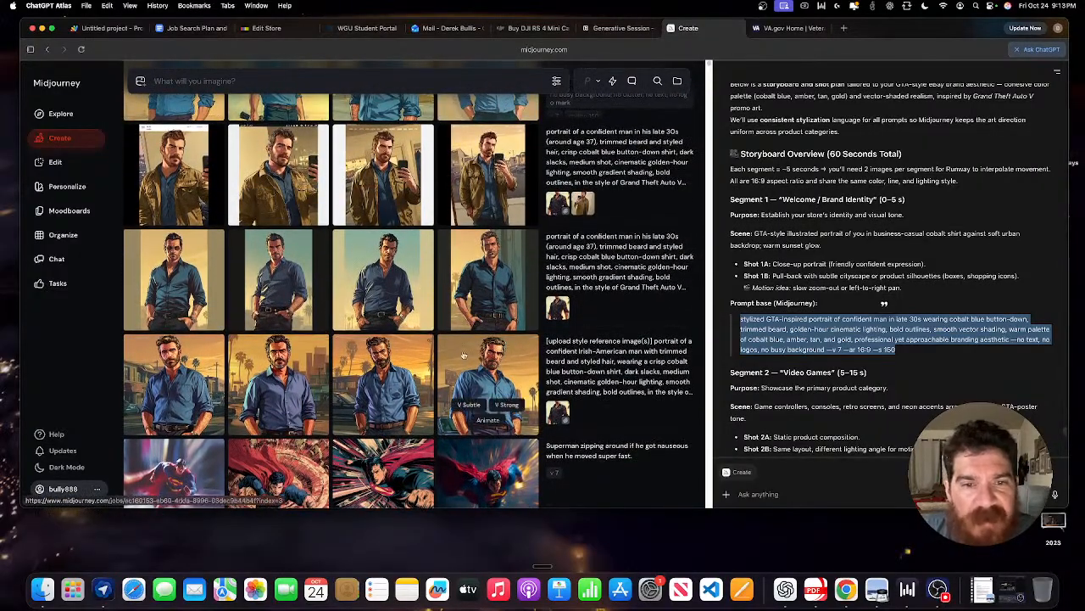
scroll(377, 280, "up", 3)
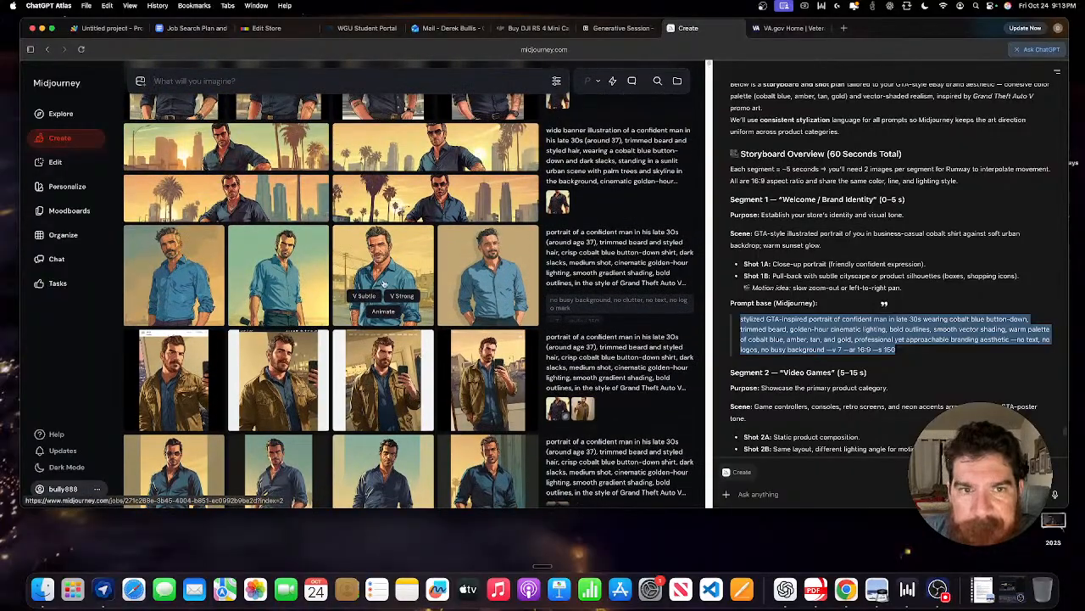
scroll(386, 284, "up", 1)
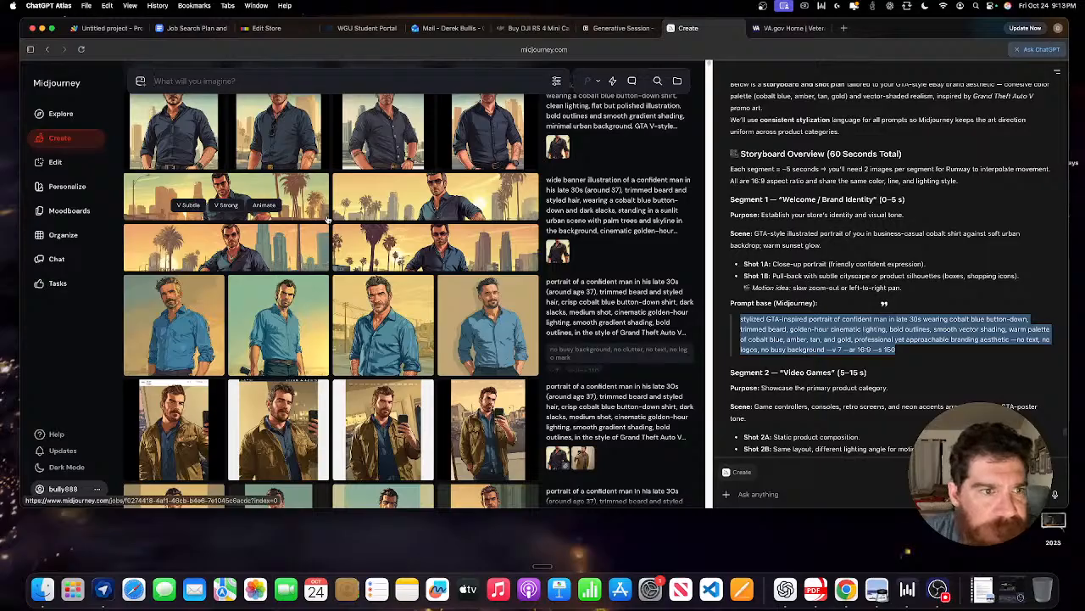
scroll(379, 263, "up", 1)
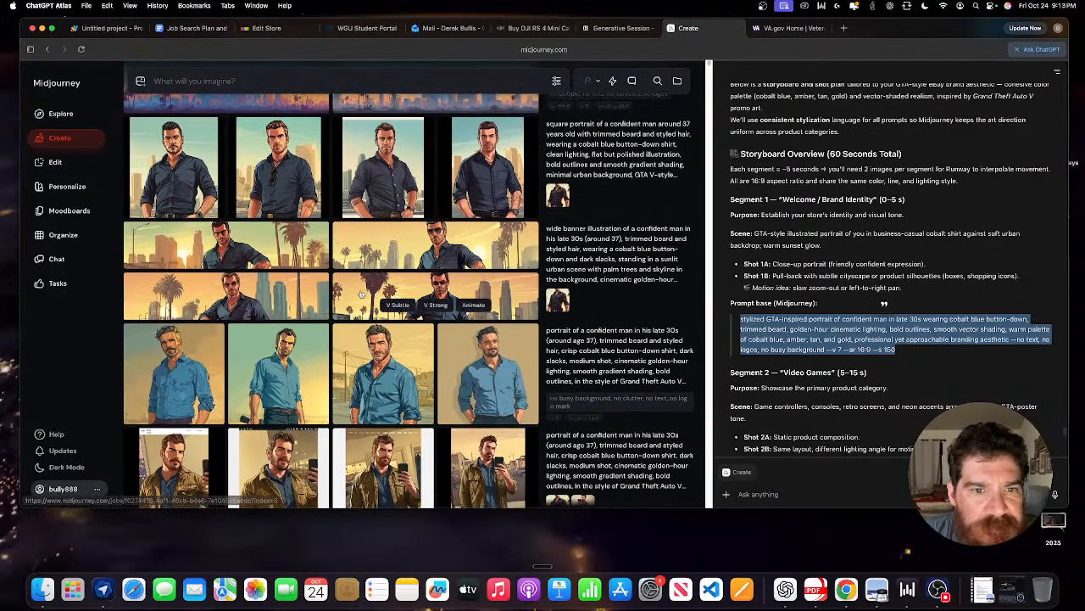
scroll(360, 295, "up", 4)
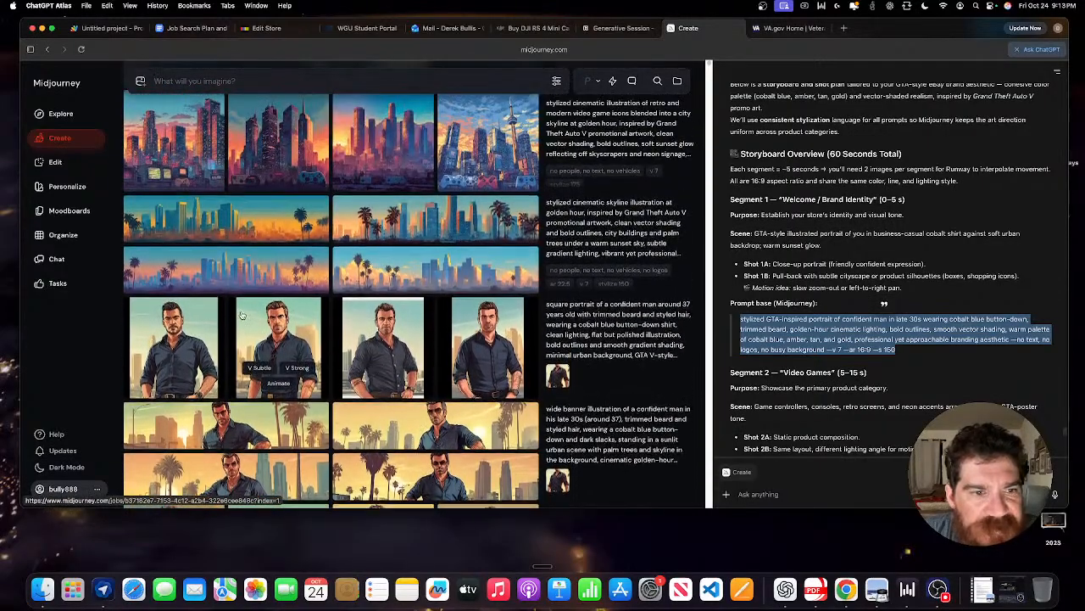
scroll(236, 307, "up", 7)
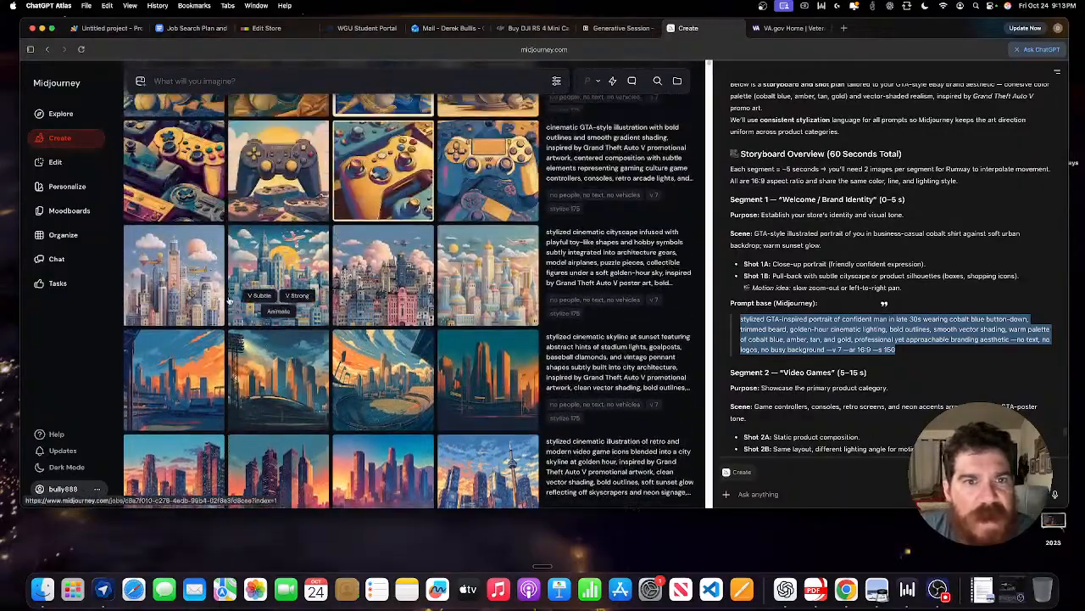
scroll(227, 301, "down", 15)
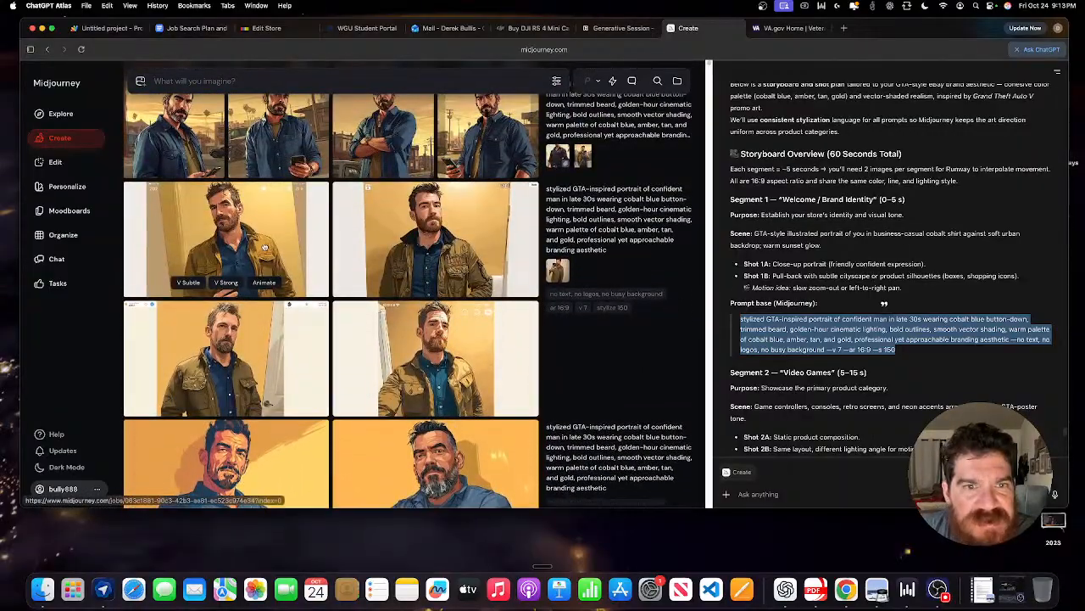
Read the remaining storyboard segments in the ChatGPT plan through to the Shot List Summary.
scroll(266, 247, "up", 2)
scroll(917, 294, "down", 15)
scroll(917, 293, "up", 1)
scroll(818, 254, "up", 12)
scroll(818, 254, "down", 5)
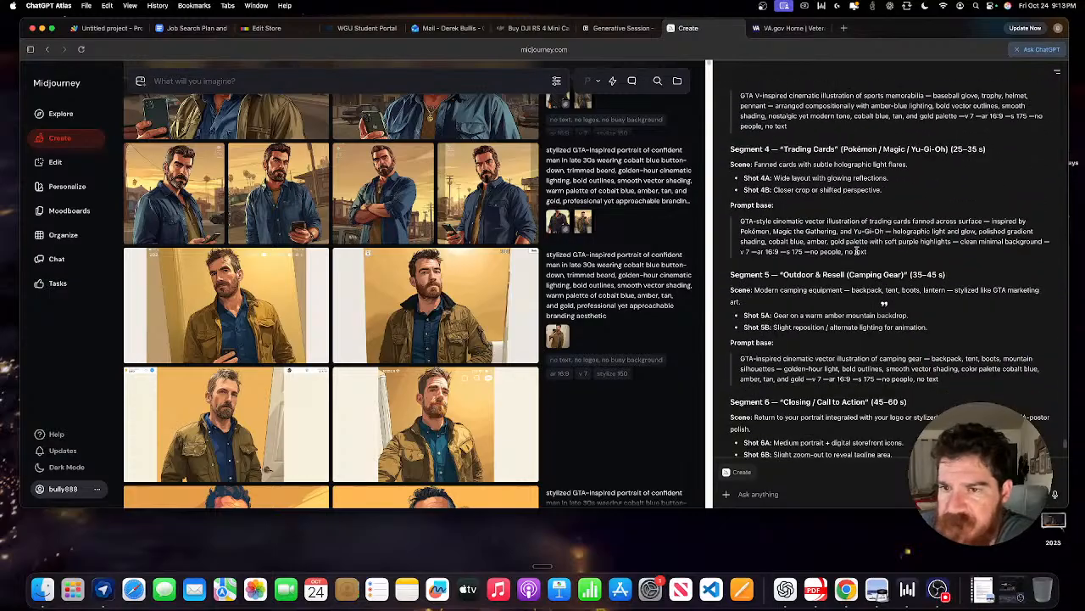
scroll(857, 251, "down", 8)
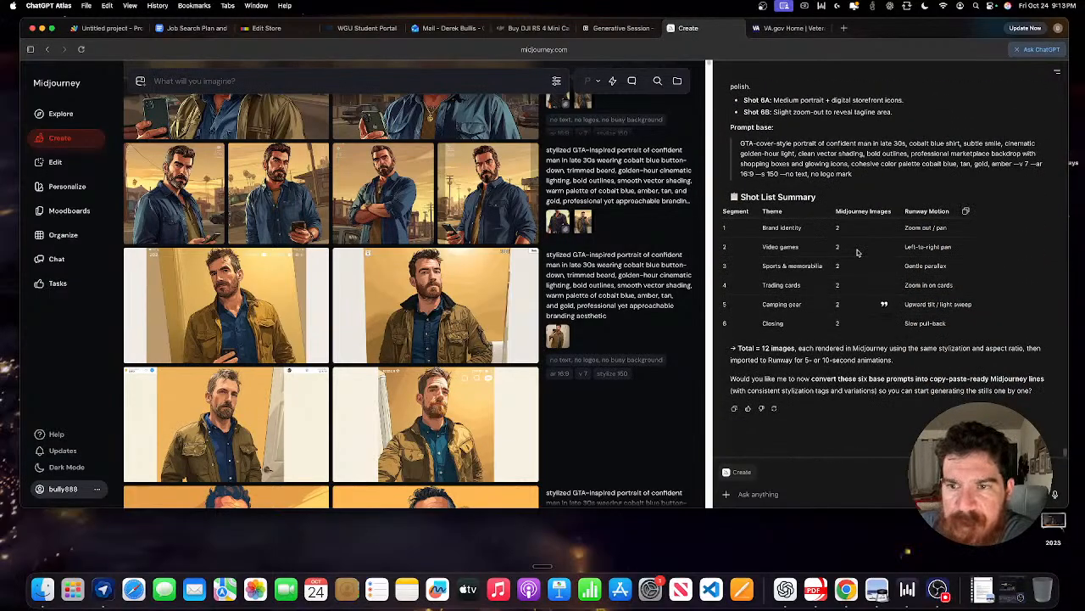
Check the generated clip in the Runway session and return to today's newest GTA-style portraits in Midjourney.
scroll(344, 187, "up", 5)
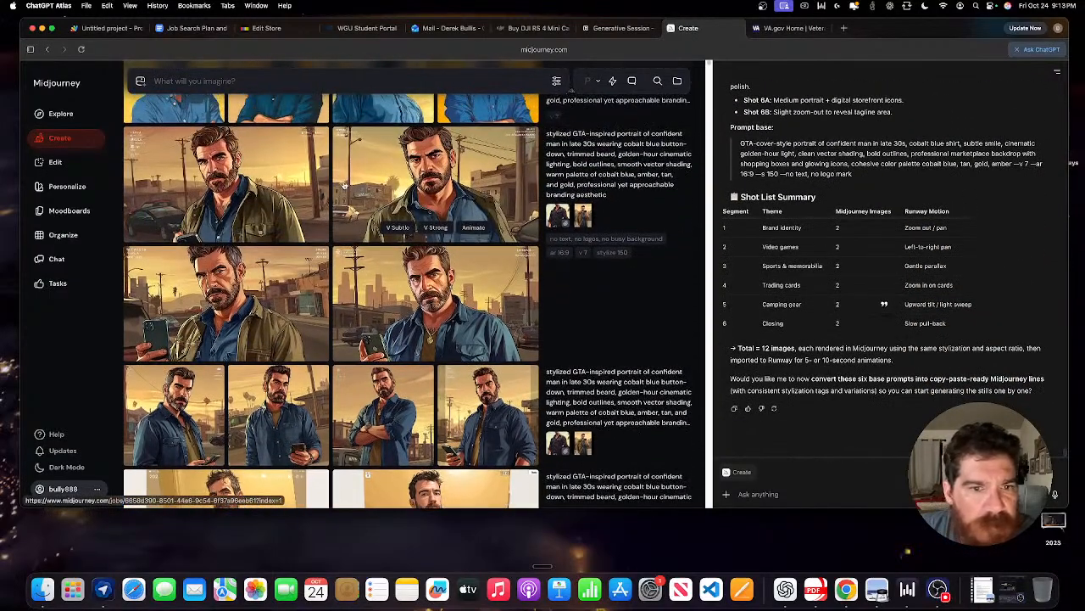
scroll(356, 182, "up", 10)
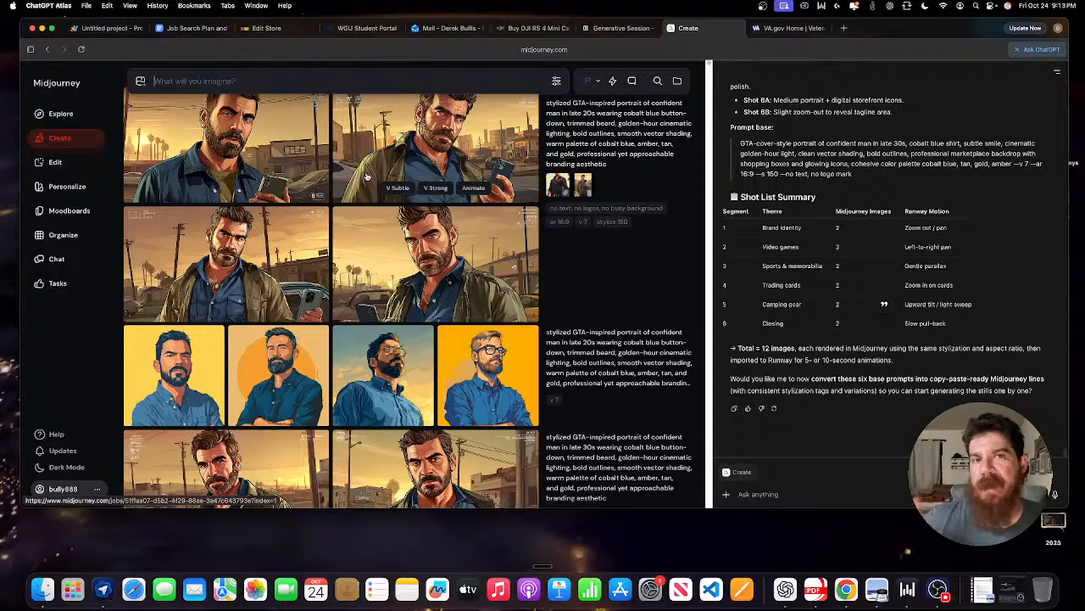
left_click(613, 29)
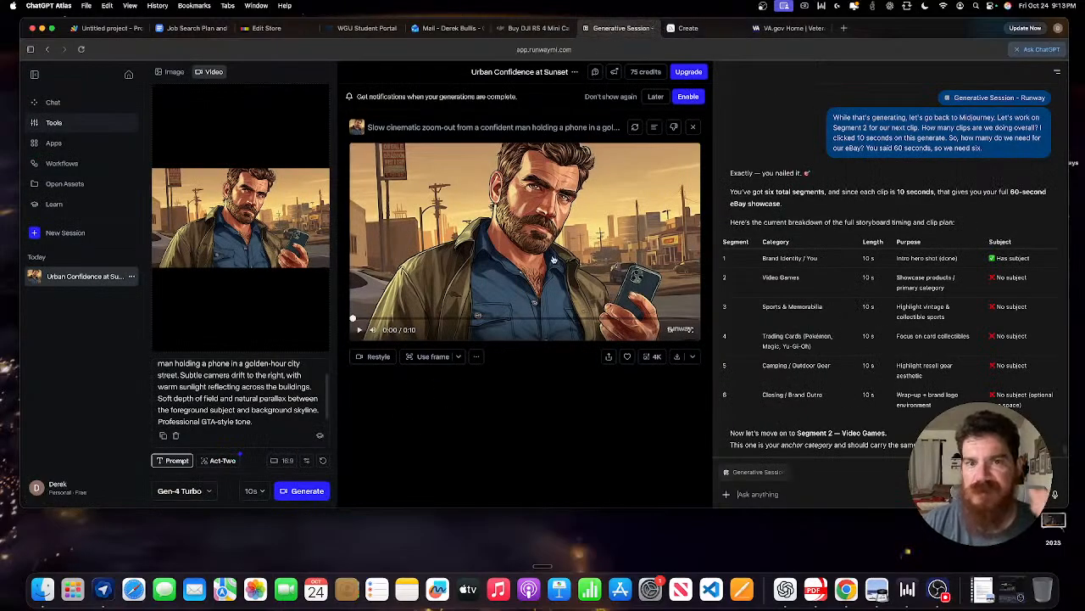
left_click(706, 32)
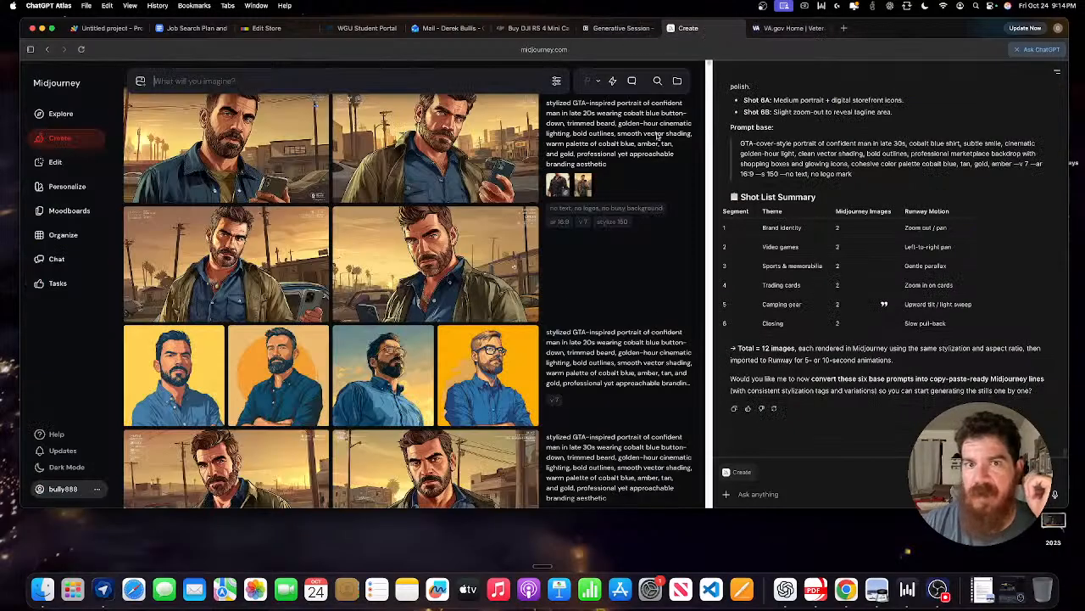
scroll(467, 243, "up", 2)
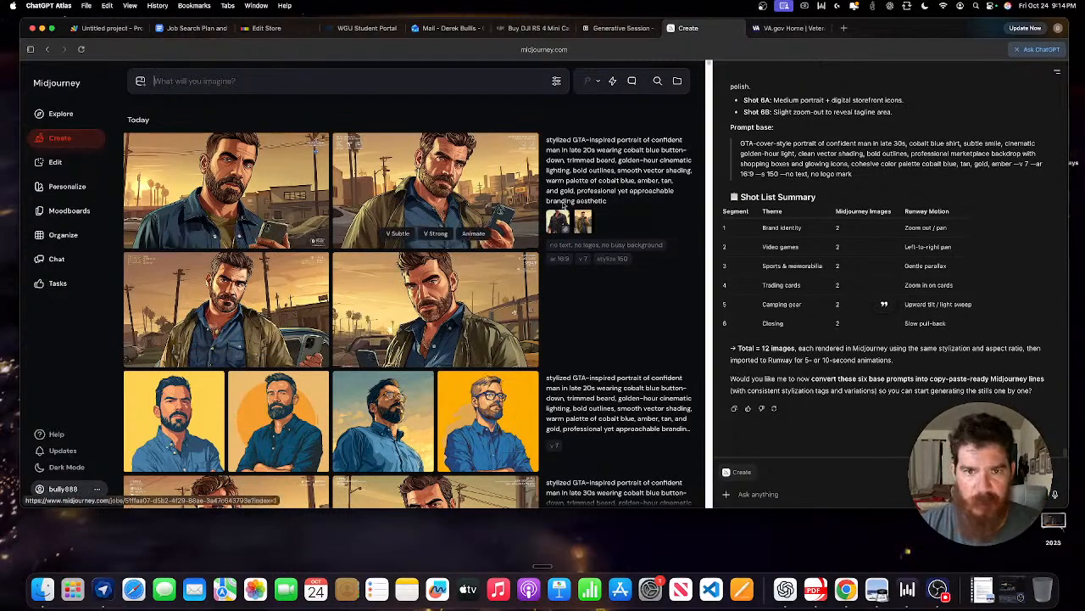
Play the generated golden-hour portrait clip in the Runway session and download it.
scroll(843, 154, "up", 2)
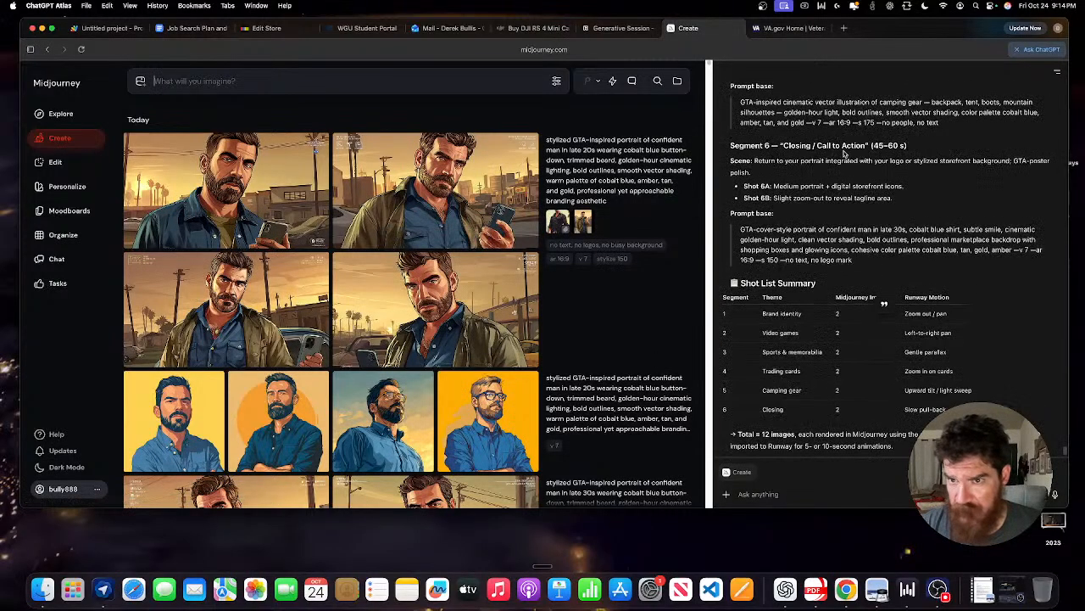
scroll(844, 154, "down", 2)
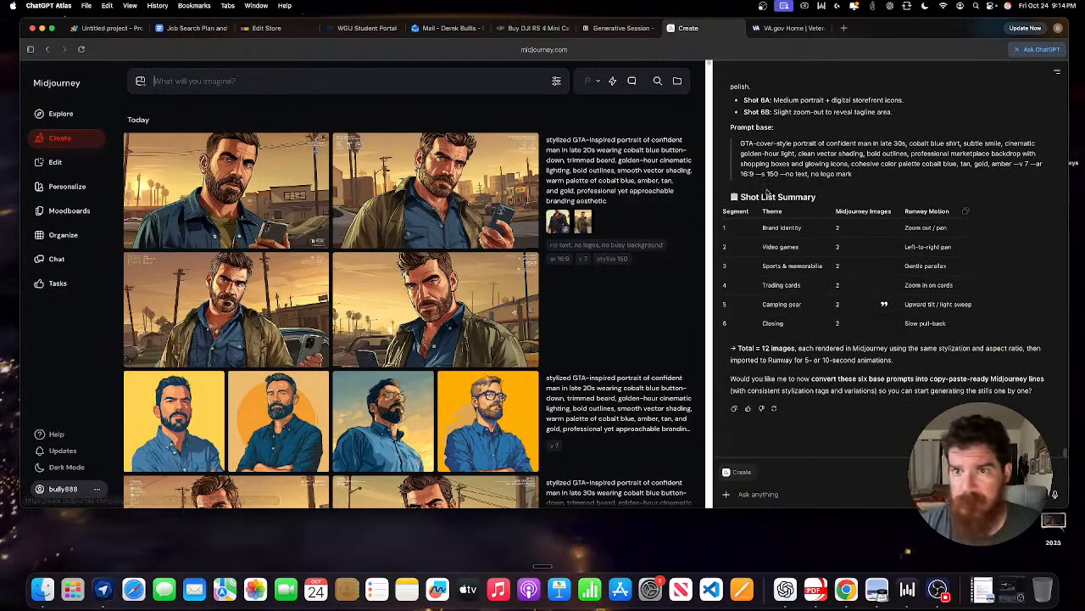
left_click(632, 31)
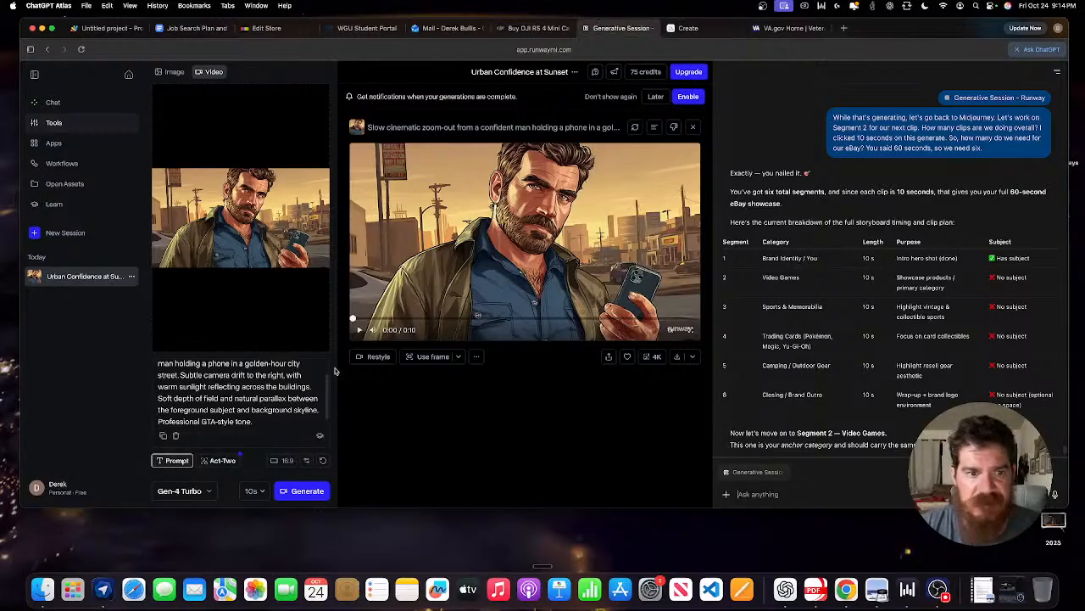
left_click(365, 331)
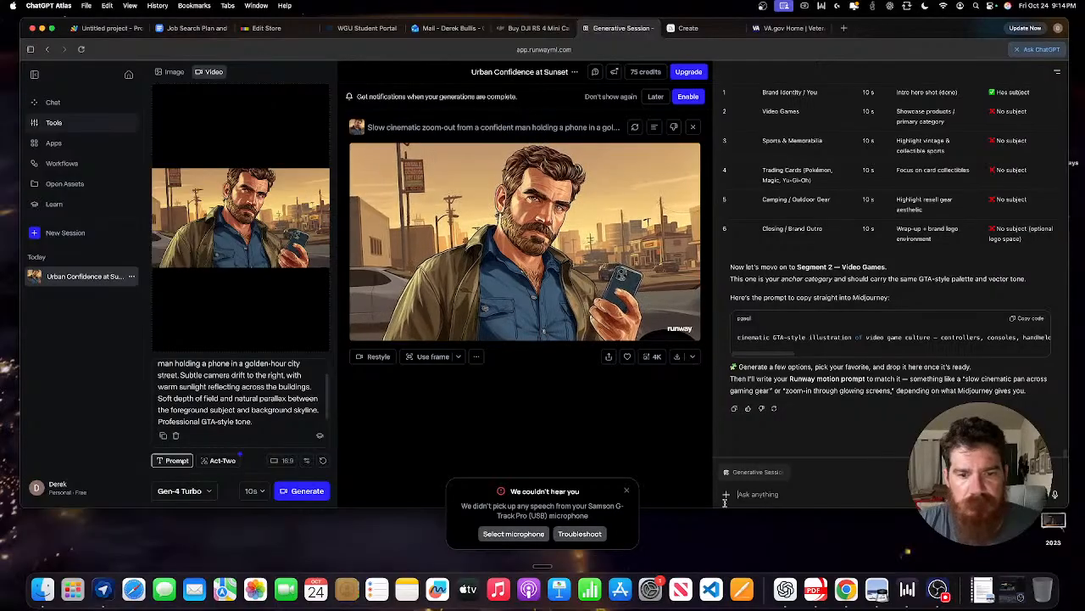
left_click(628, 491)
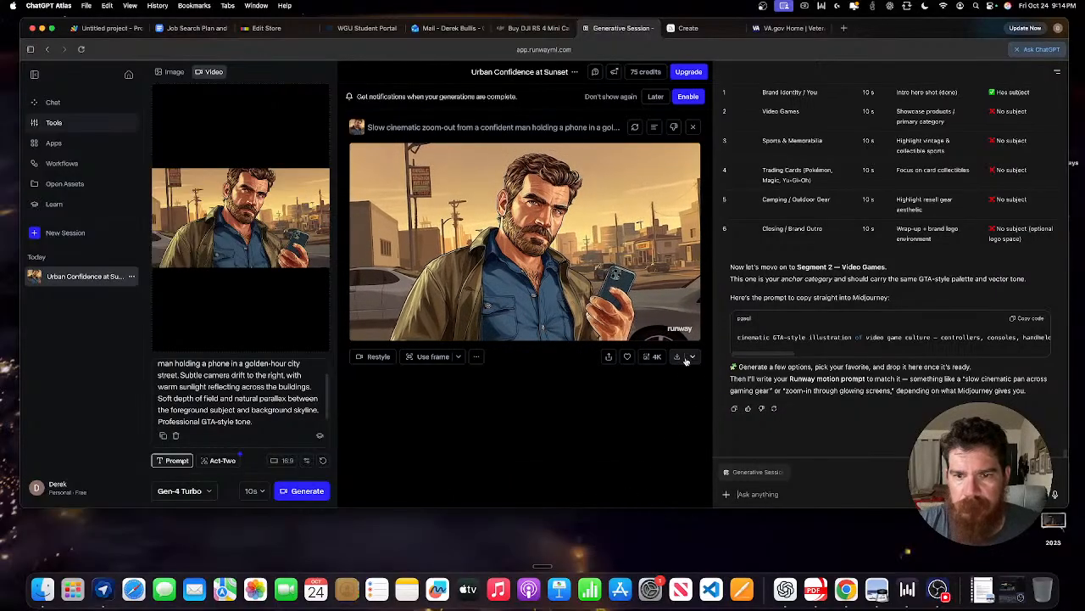
left_click(678, 357)
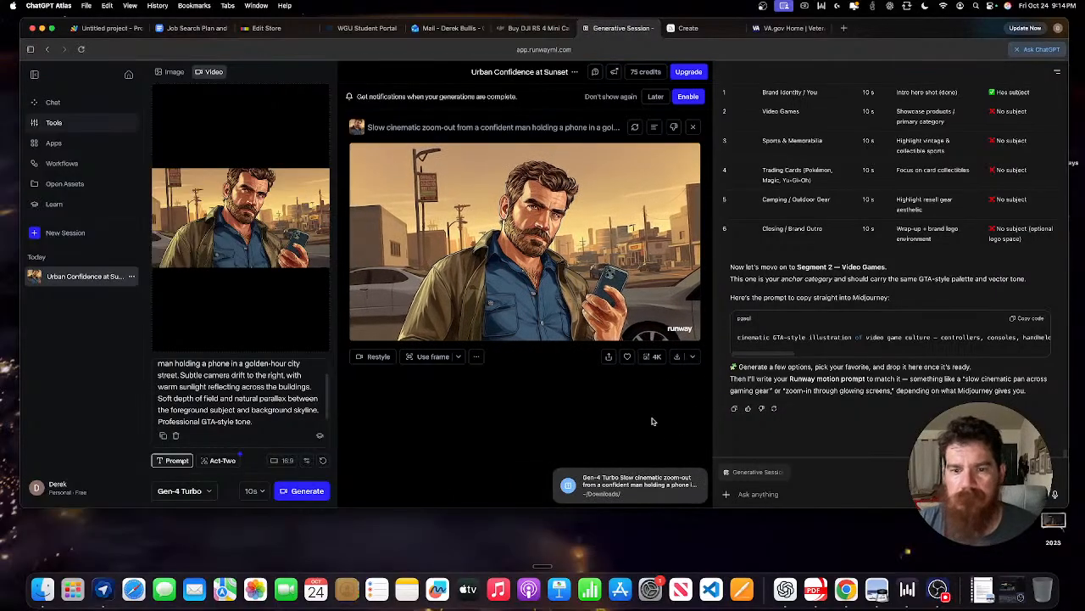
Copy the downloaded Gen-4 Turbo clip from the Downloads folder to the SEAGATE drive in Finder and check that it is there.
left_click(603, 494)
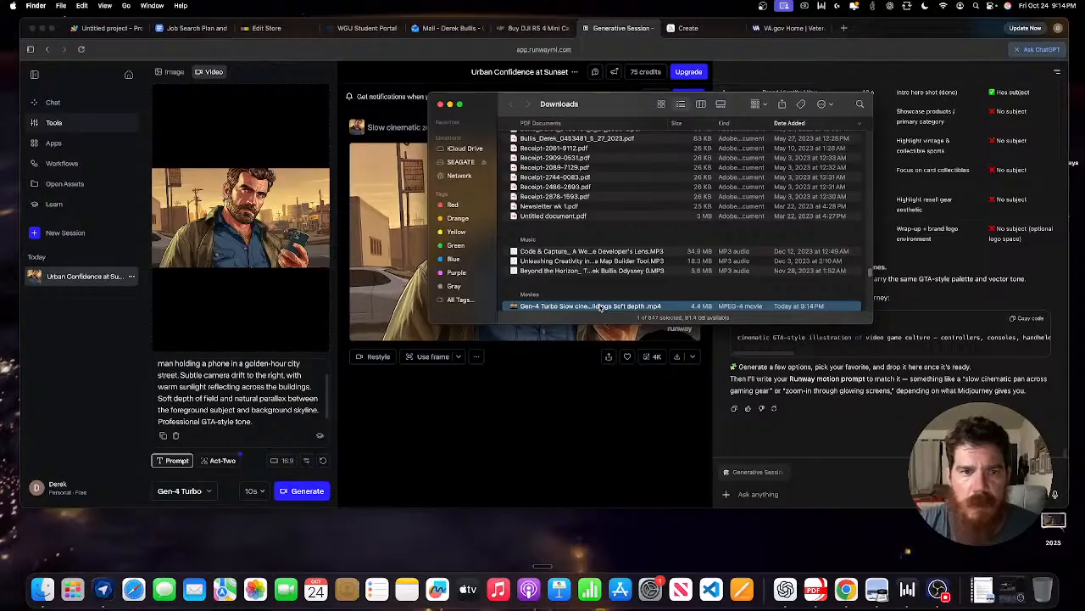
left_click_drag(600, 307, 467, 164)
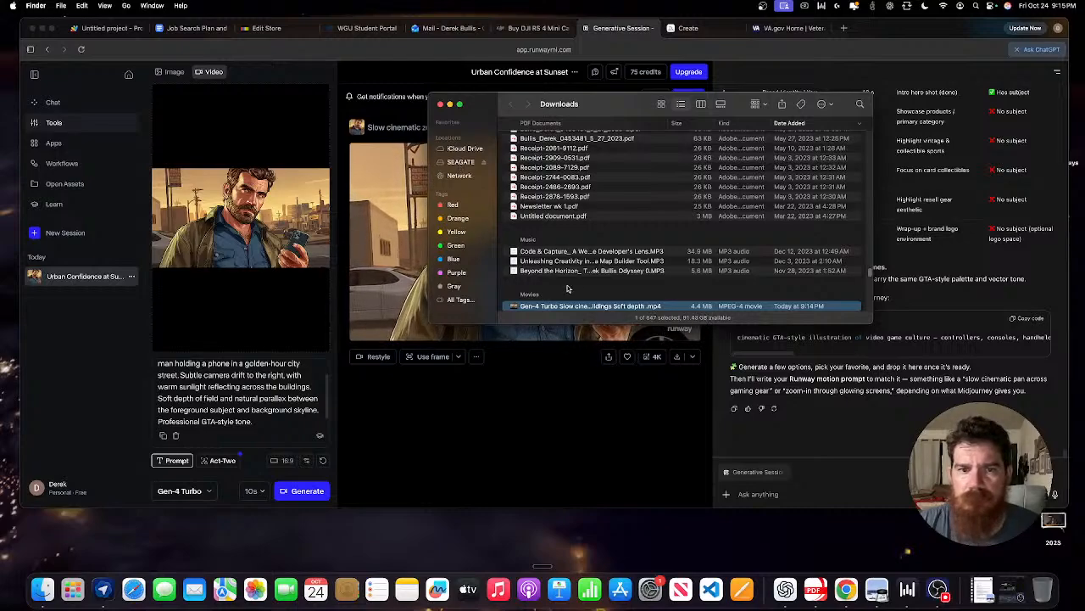
left_click(458, 162)
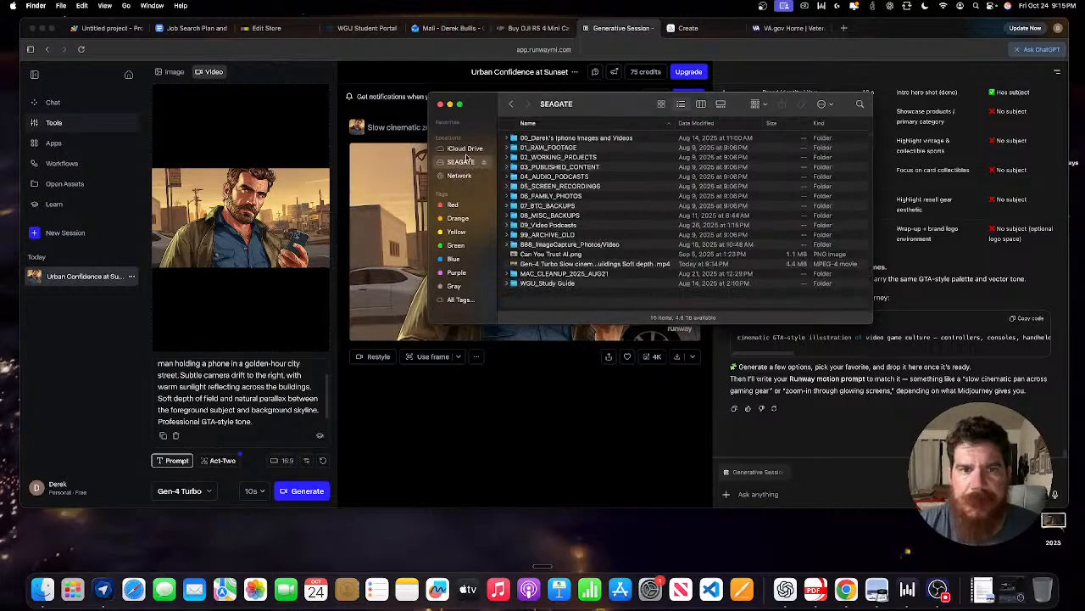
left_click(538, 265)
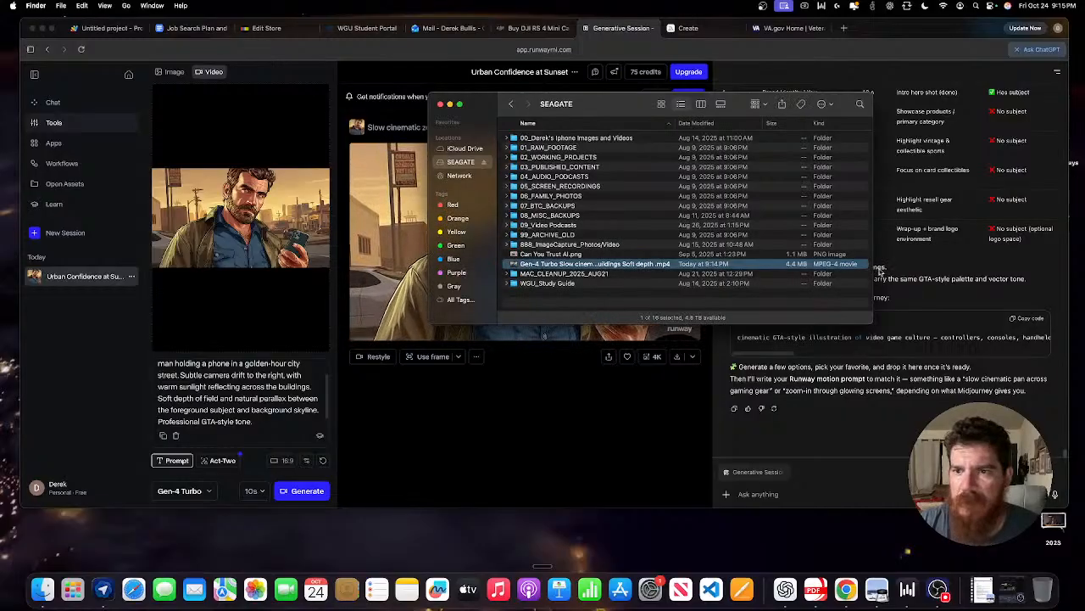
left_click(459, 104)
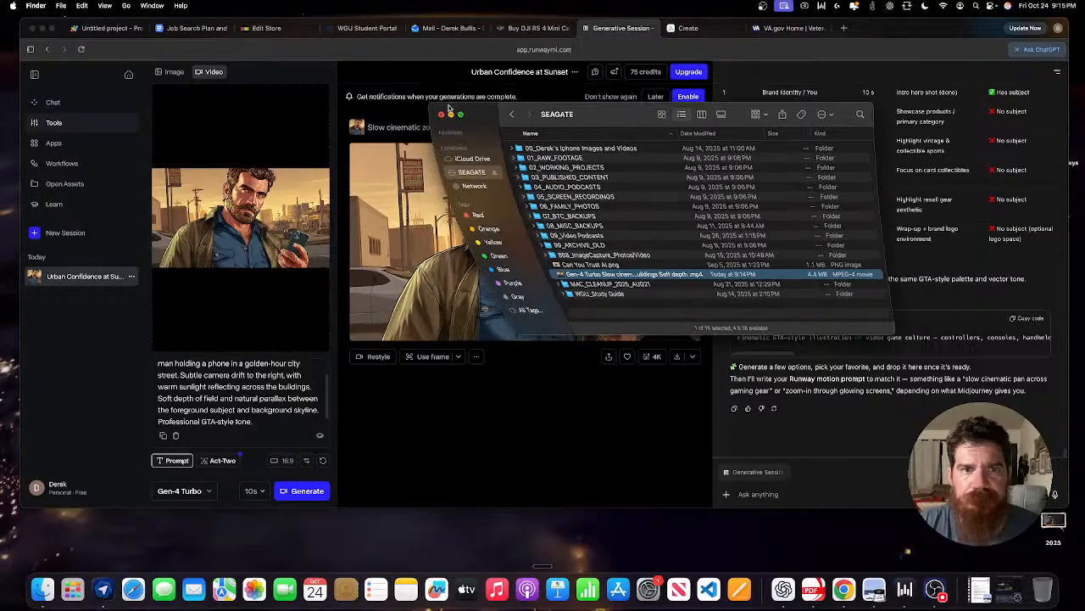
left_click(958, 292)
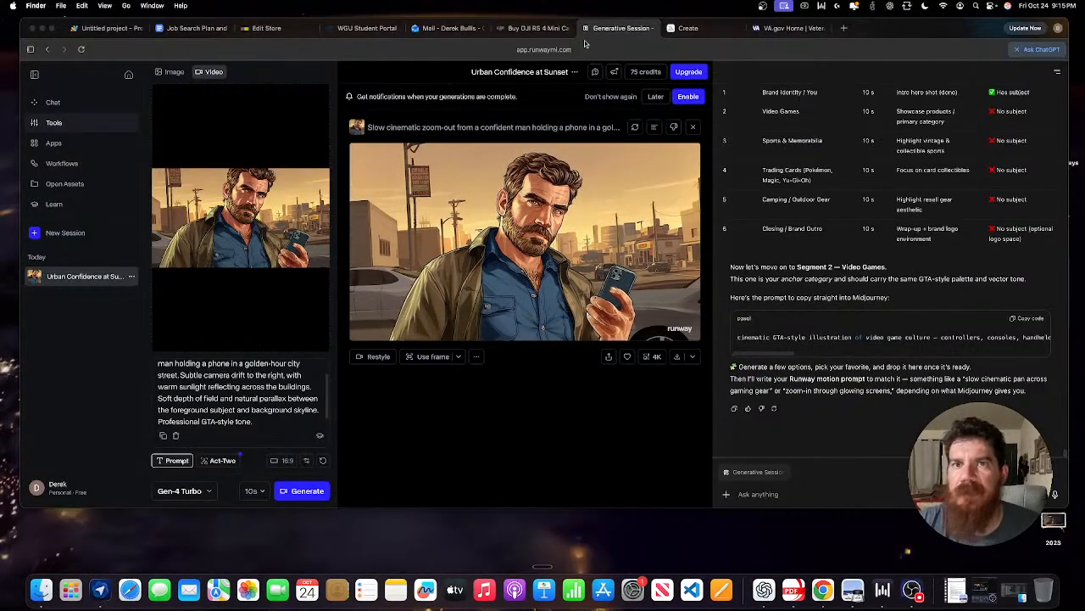
Return to Midjourney and reread the ChatGPT storyboard plan from Segment 1 through the Shot List Summary.
left_click(687, 28)
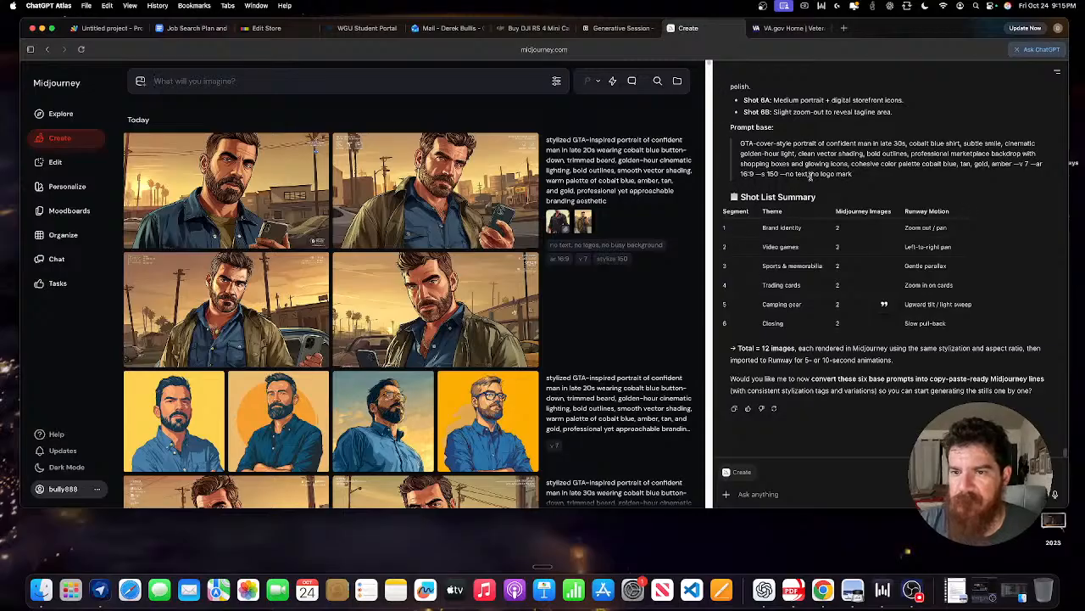
scroll(815, 186, "up", 10)
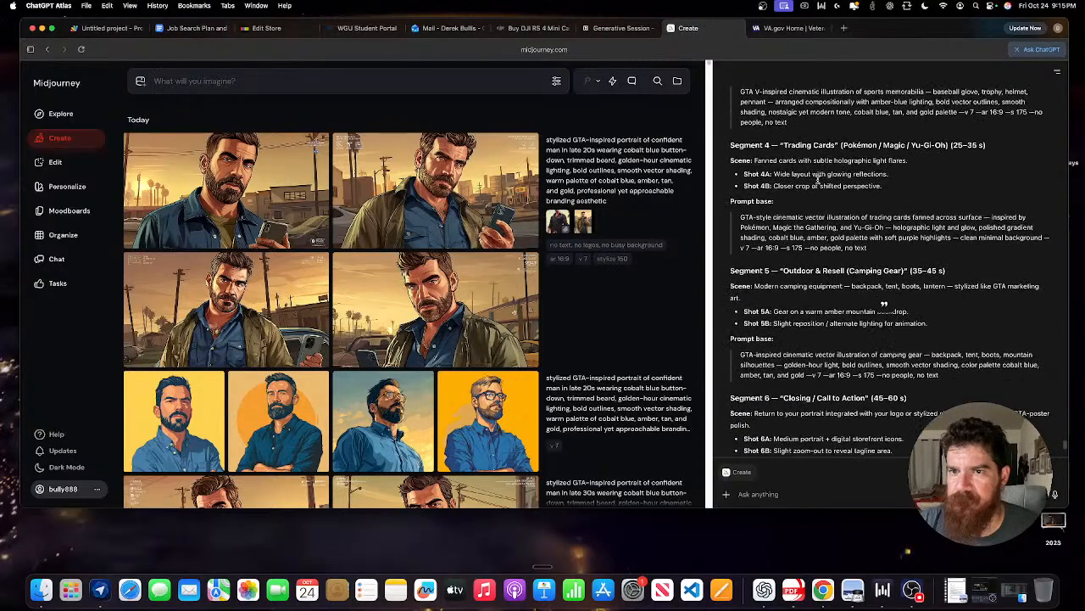
scroll(818, 179, "up", 4)
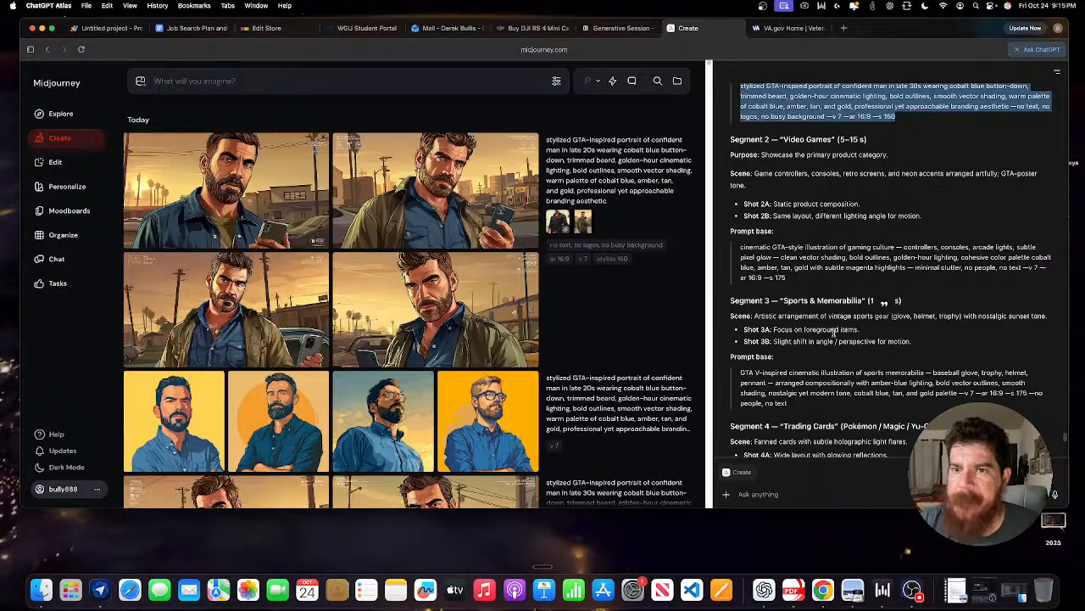
scroll(814, 286, "up", 3)
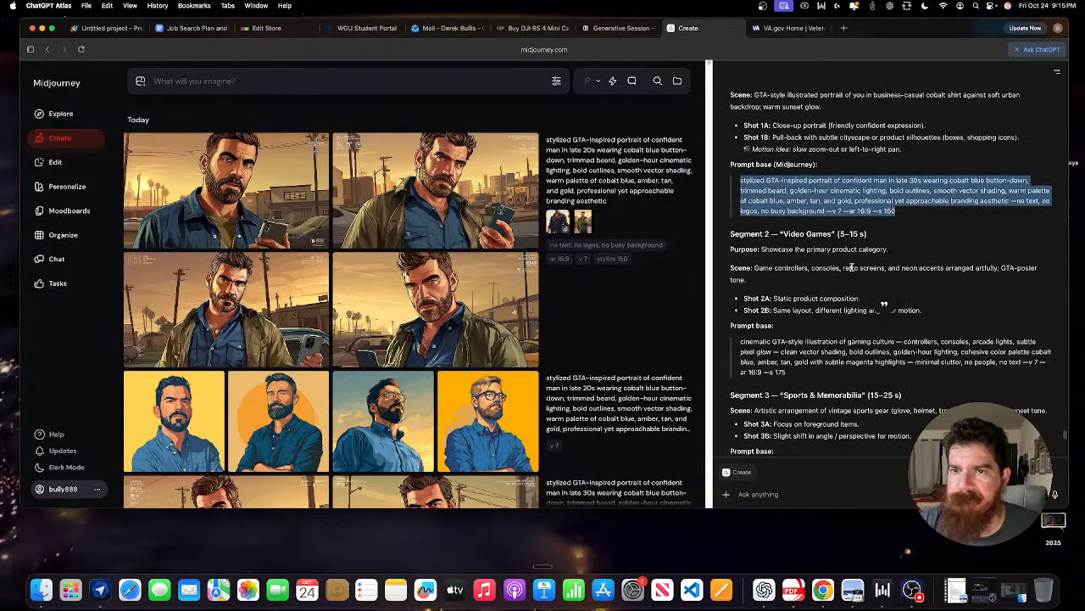
scroll(853, 269, "down", 15)
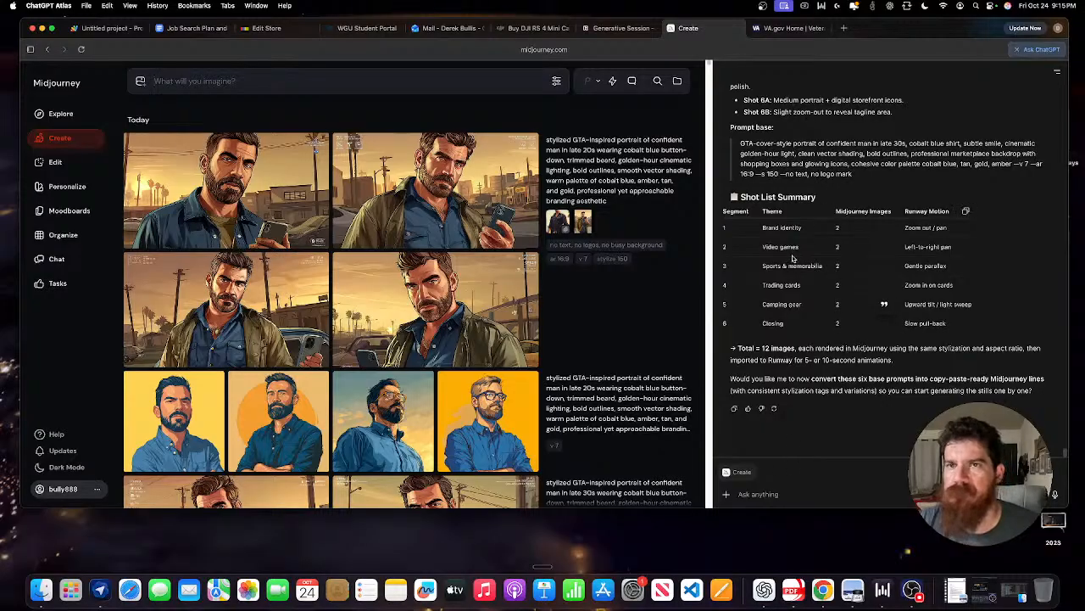
Reload the Midjourney page and reopen the Midjourney Moodboard chat containing the storyboard plan beside it.
left_click(81, 49)
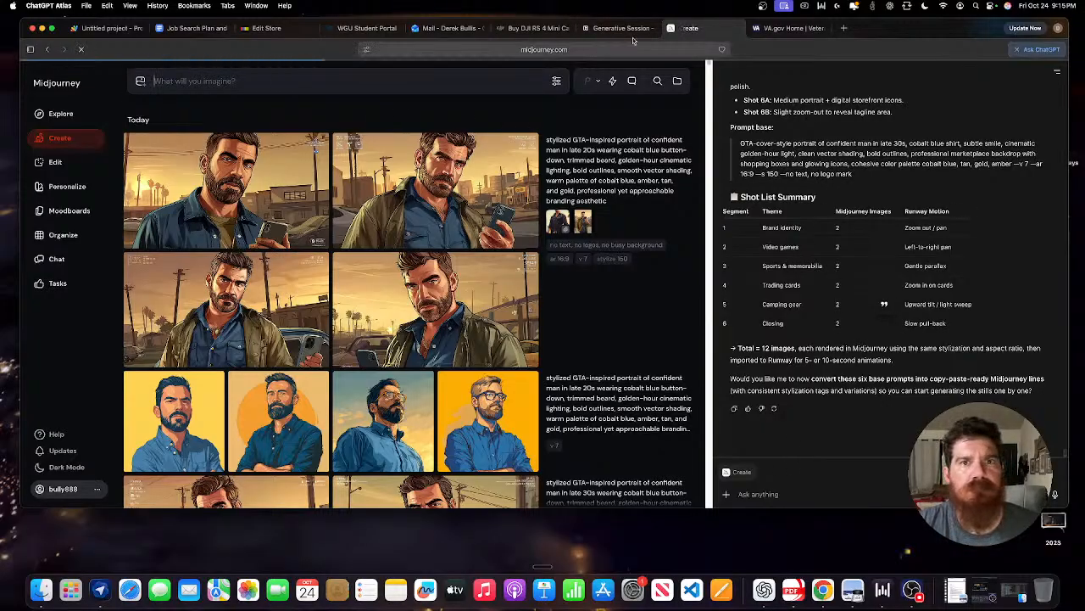
left_click(1058, 74)
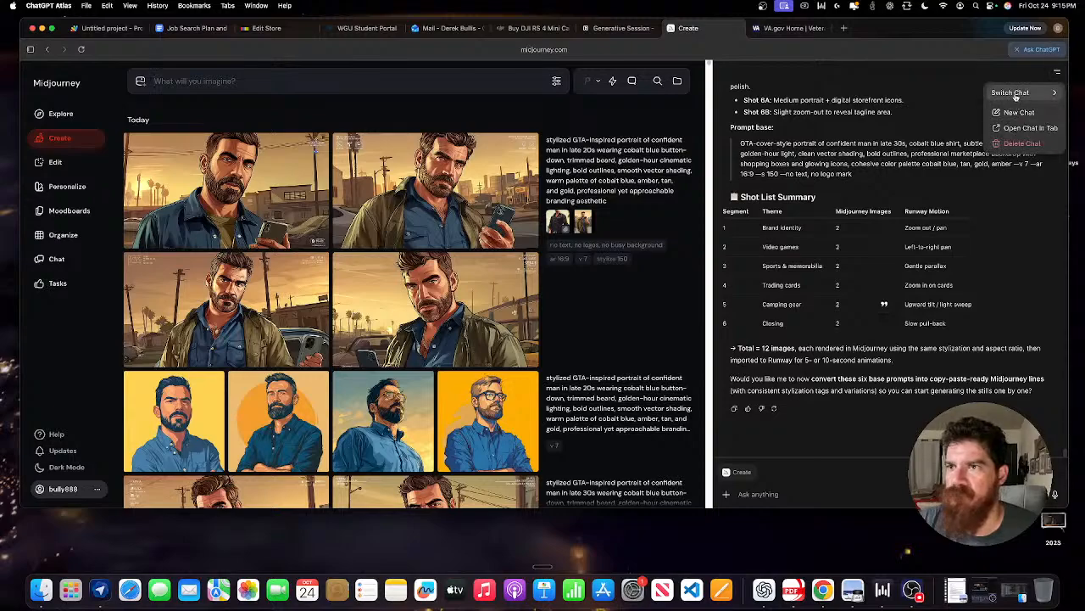
mouse_move(1014, 95)
left_click(892, 95)
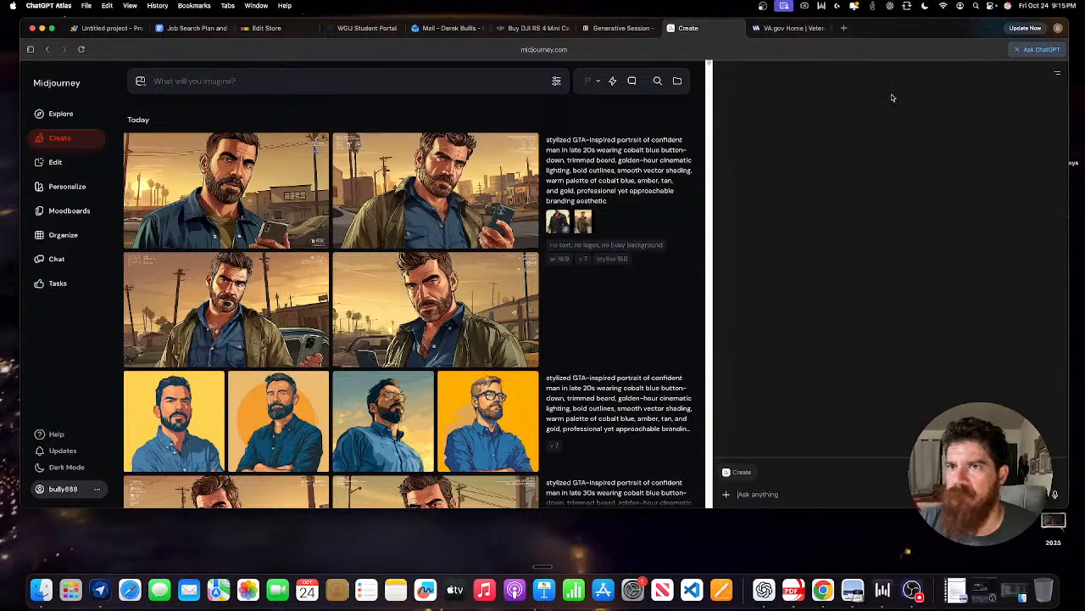
left_click(1058, 73)
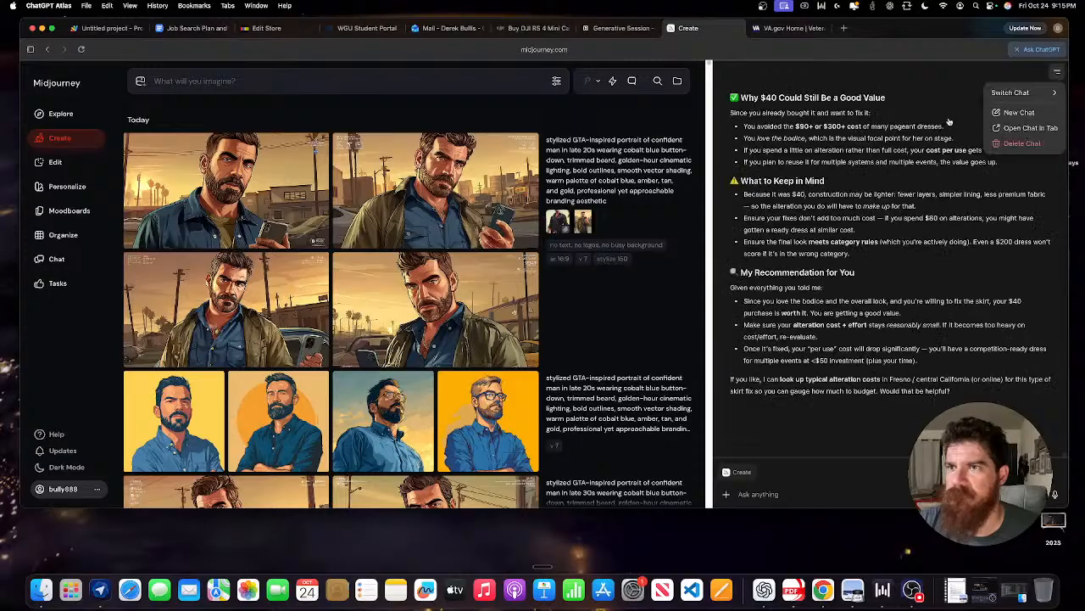
mouse_move(1014, 95)
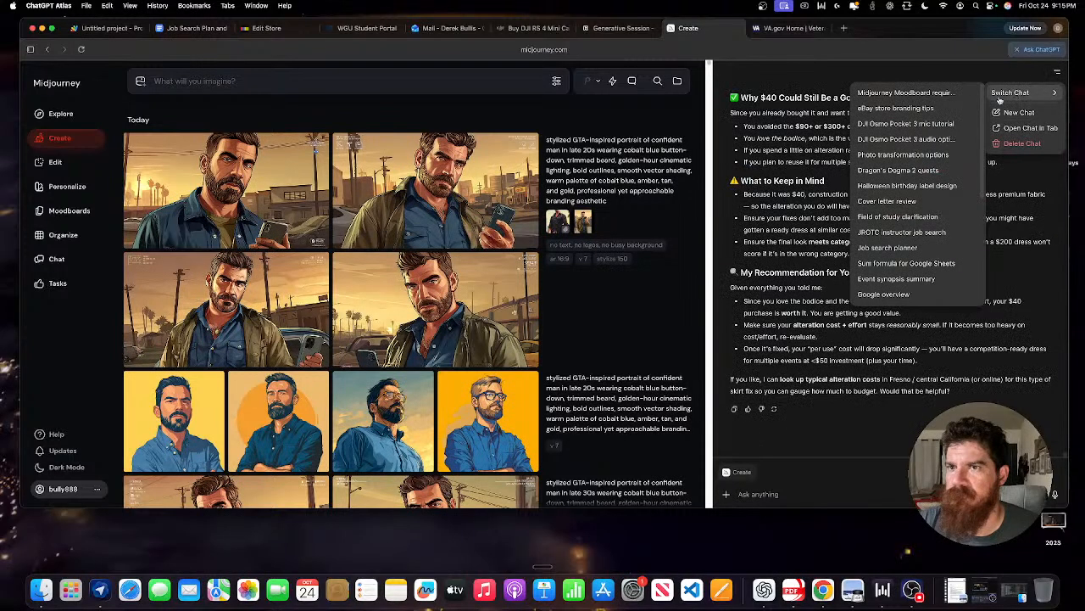
left_click(901, 95)
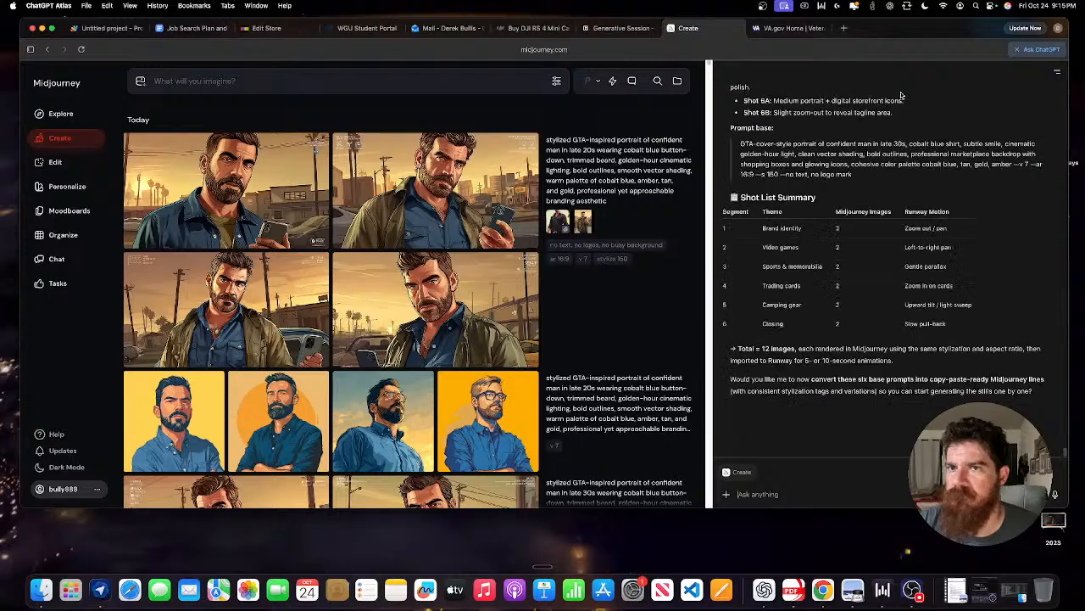
scroll(805, 255, "up", 3)
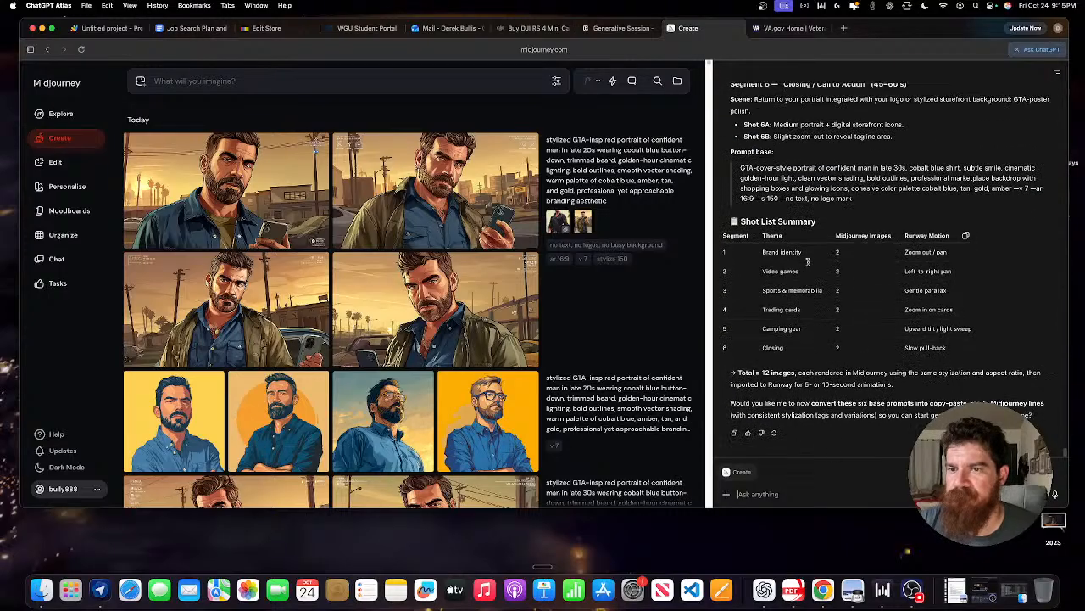
scroll(789, 180, "up", 1)
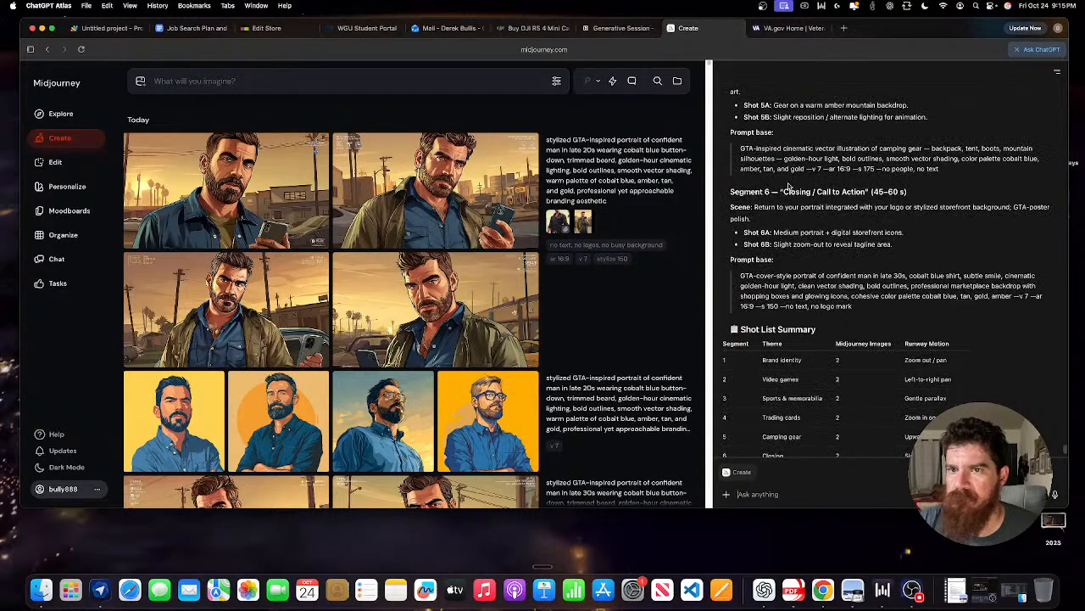
Tell ChatGPT that the first Runway clip is saved on the hard drive and ask for clip 2's Midjourney prompt base.
left_click(757, 495)
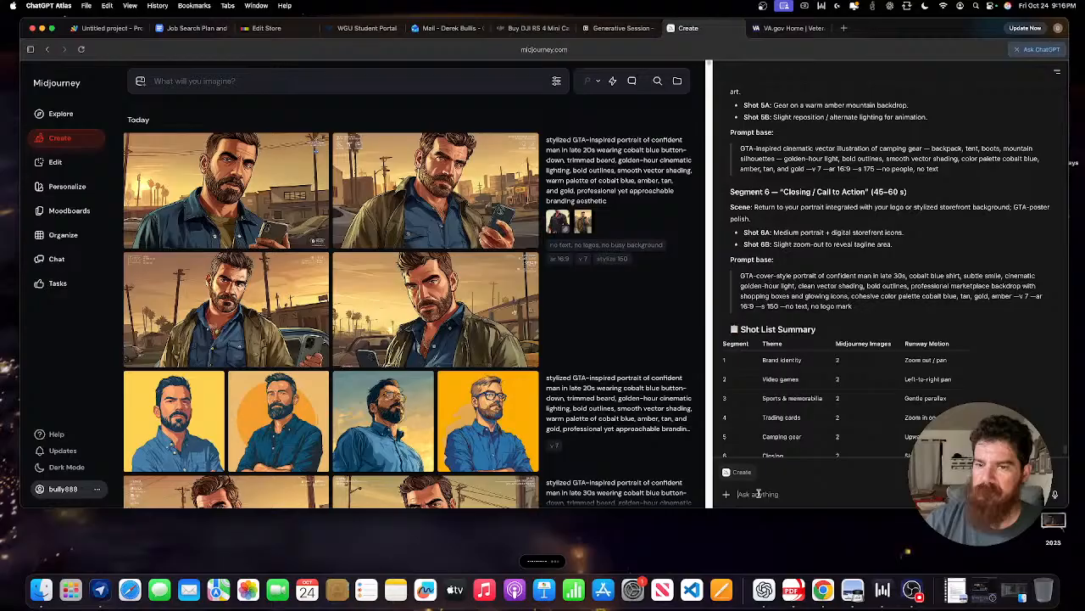
type("Alright, did you get my feedback on how to layout the storyboards? Now we got the method down, so now I'm back on. I got my runway clip generated, looks good. I have it saved on my hard drive, so now it's on to clip 2. We're back on Mid-Journey. What's my prompt base?")
key("Return")
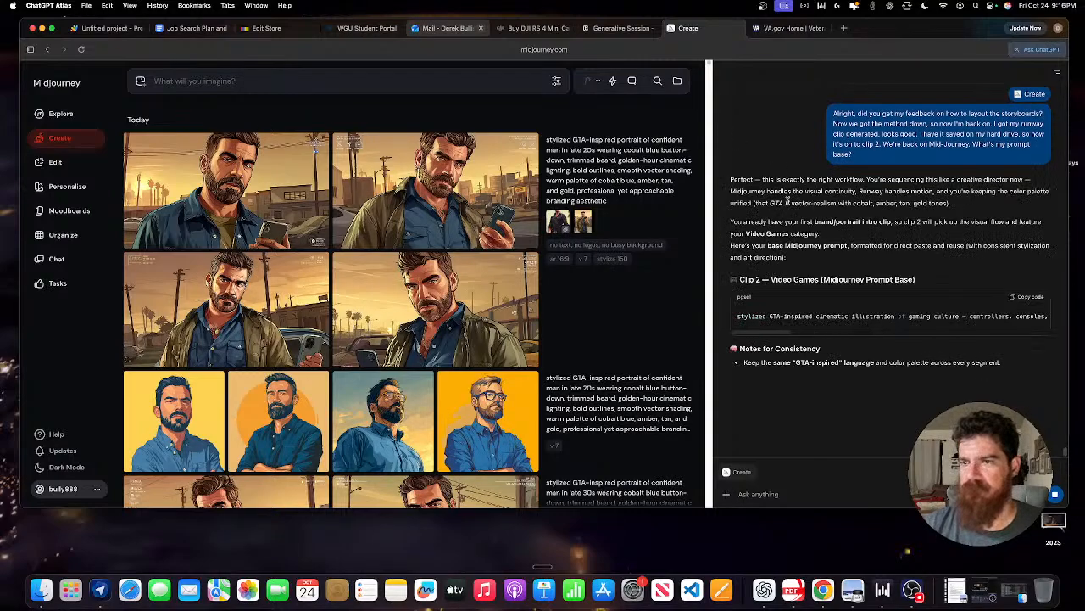
Copy ChatGPT's Clip 2 Video Games prompt and generate images from it in Midjourney.
left_click(1029, 298)
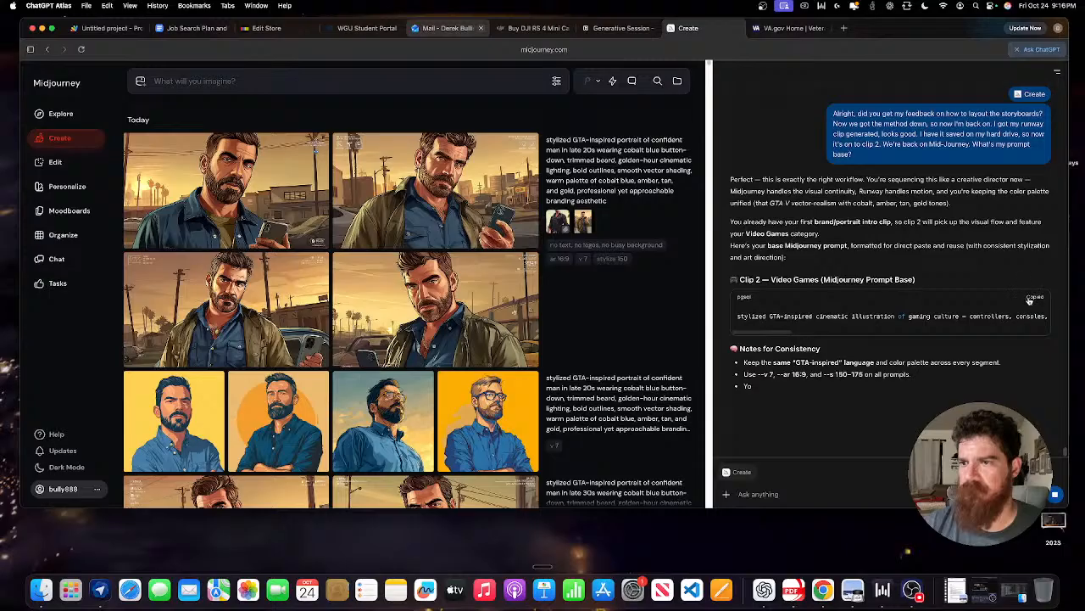
left_click(221, 82)
key("super+v")
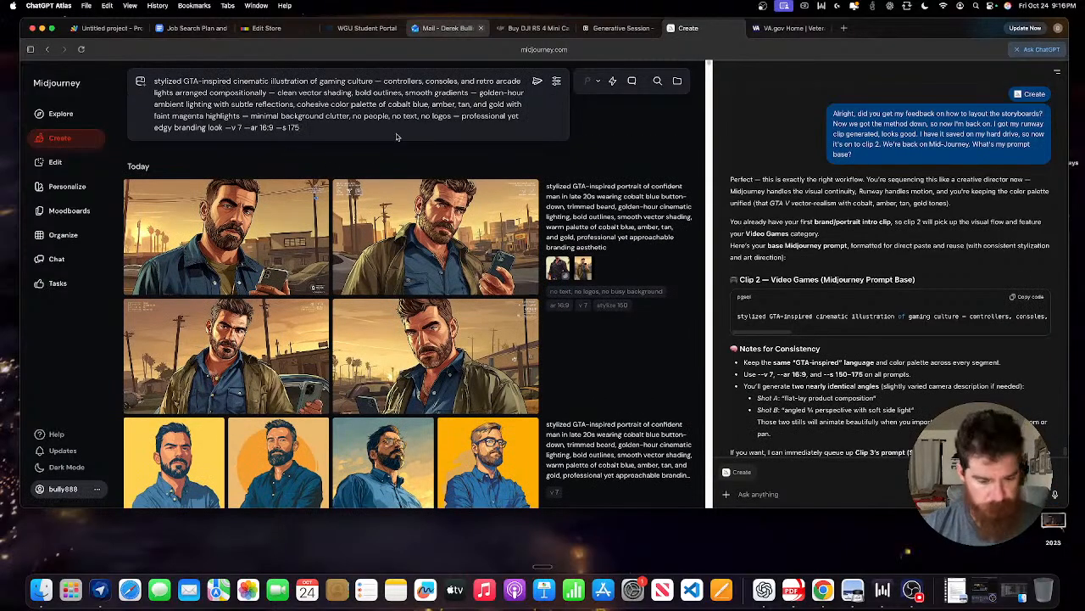
key("Return")
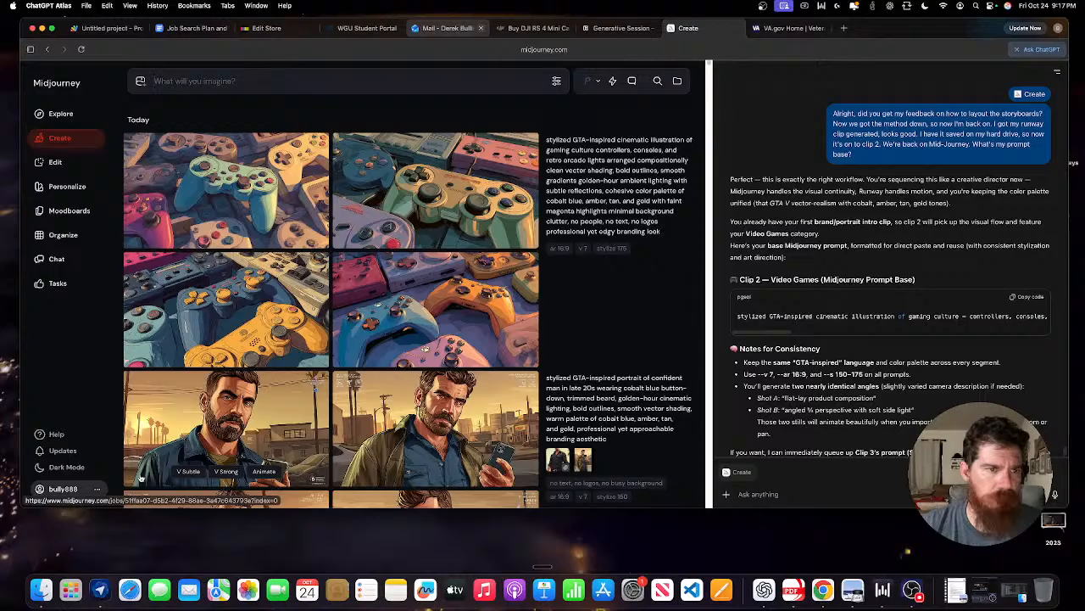
Open the new image of blue, orange and pink game controllers and save it to the Downloads folder.
left_click(435, 300)
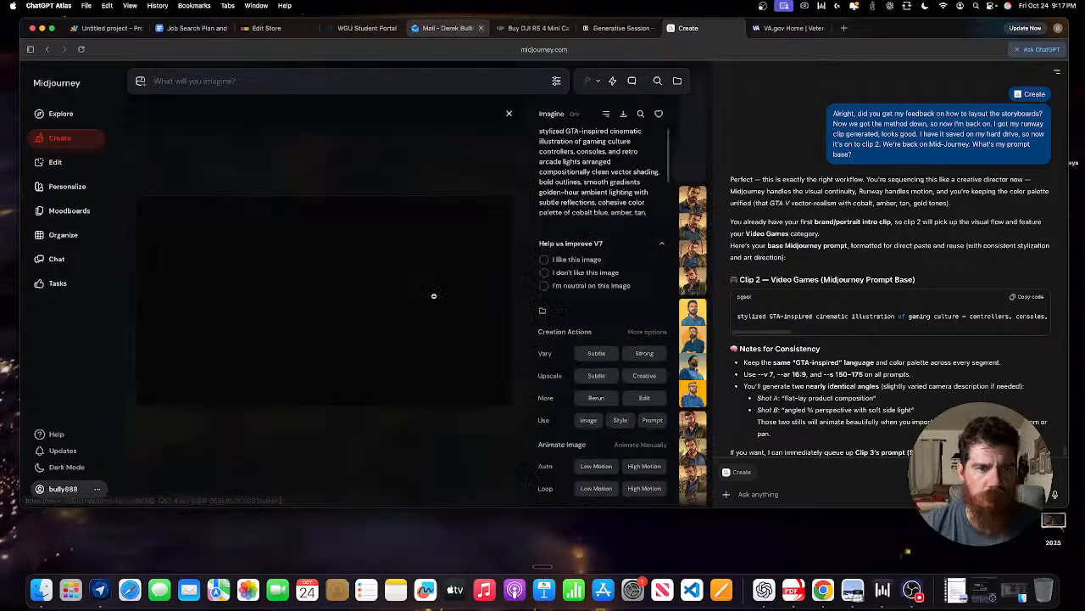
right_click(319, 305)
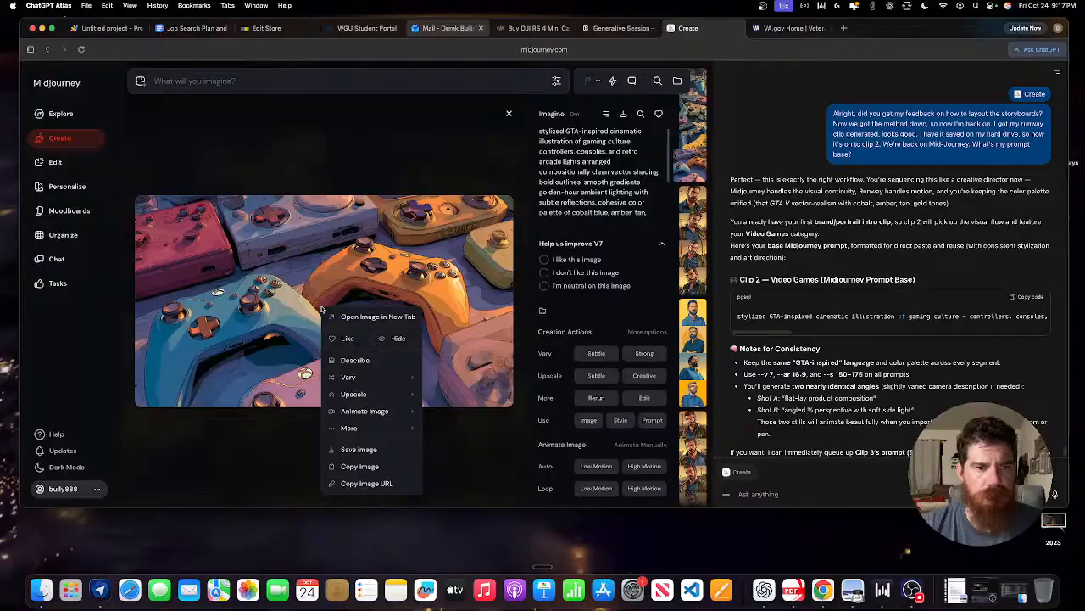
left_click(363, 452)
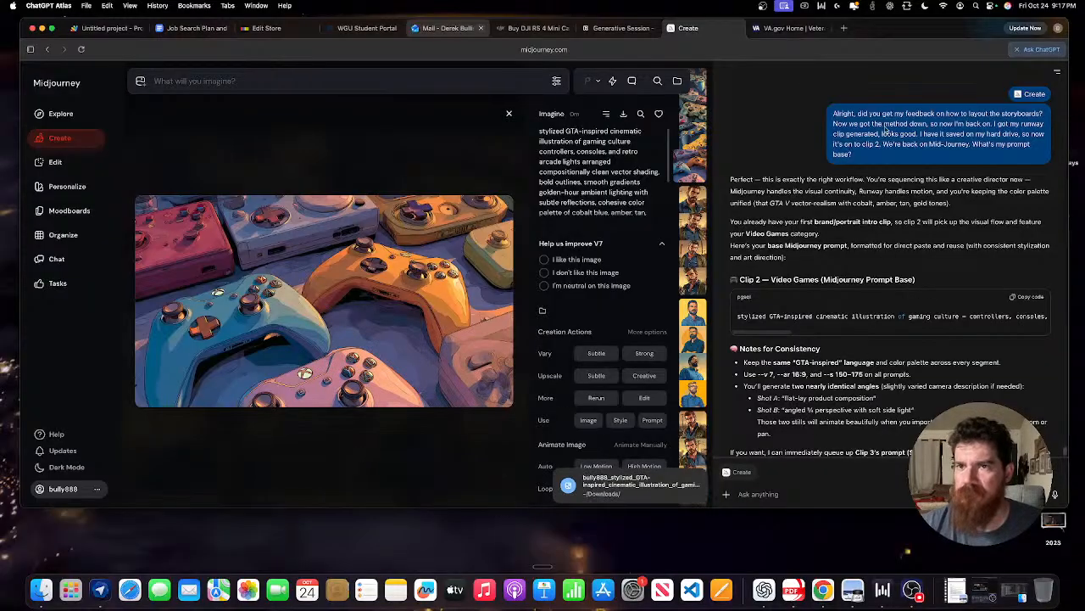
Attach the saved game-controller image from Downloads to the ChatGPT chat and send it as the clip 2 Midjourney rendering.
left_click(725, 497)
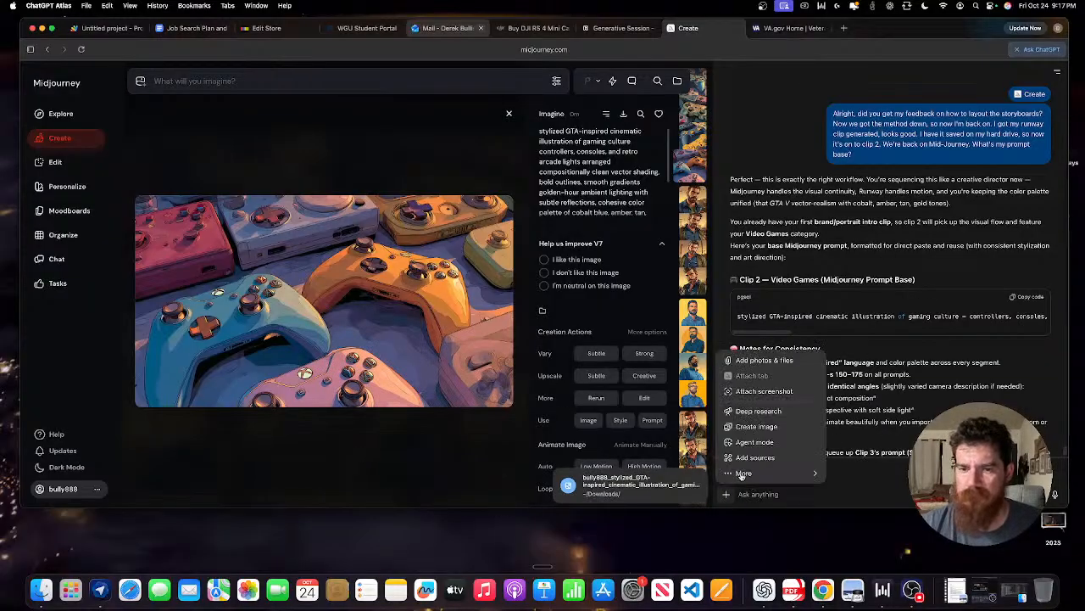
left_click(759, 362)
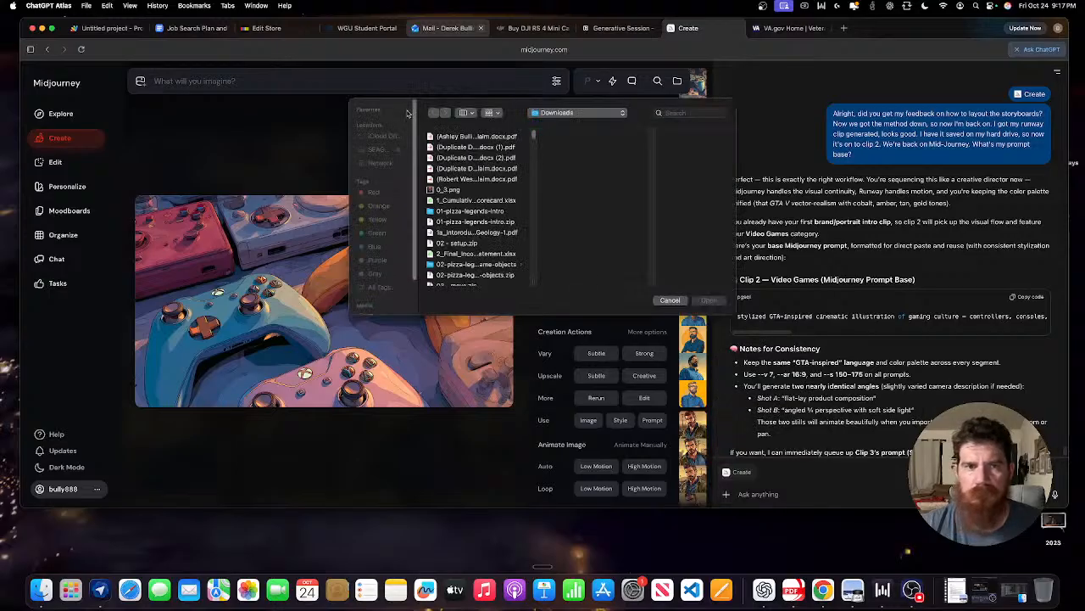
scroll(475, 246, "down", 10)
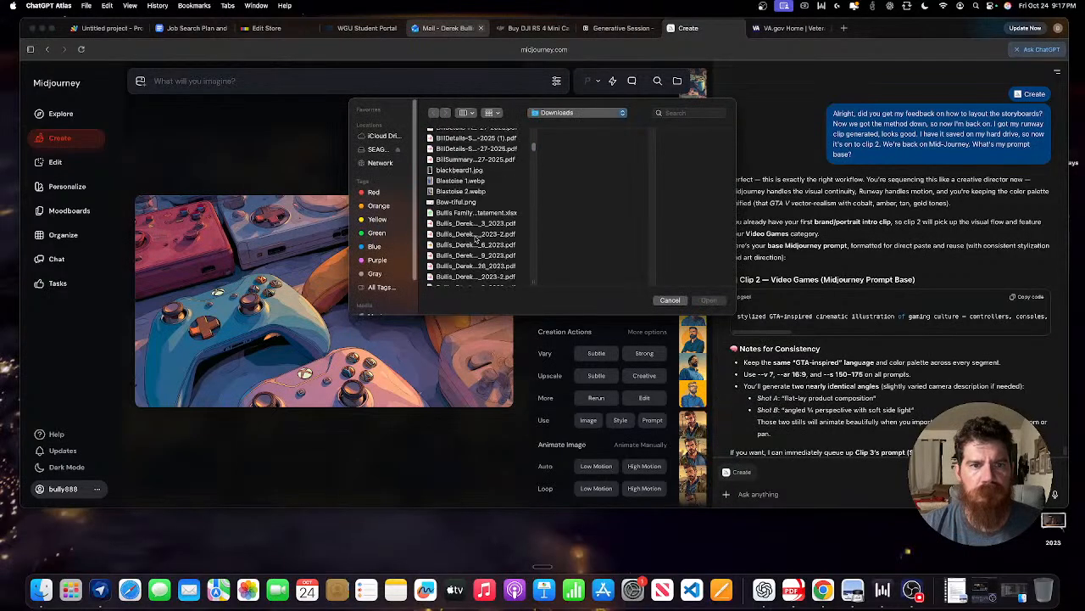
left_click(466, 241)
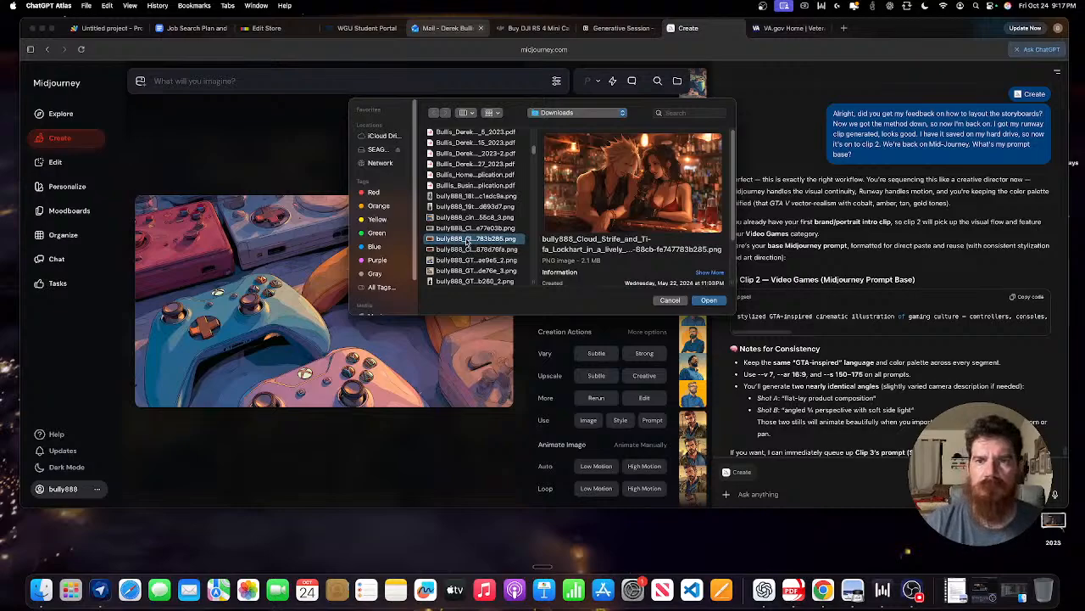
key("Down")
key("Down")
key("Down")
key("Down")
key("Down")
key("Down")
key("Down")
key("Down")
key("Down")
key("Down")
key("Down")
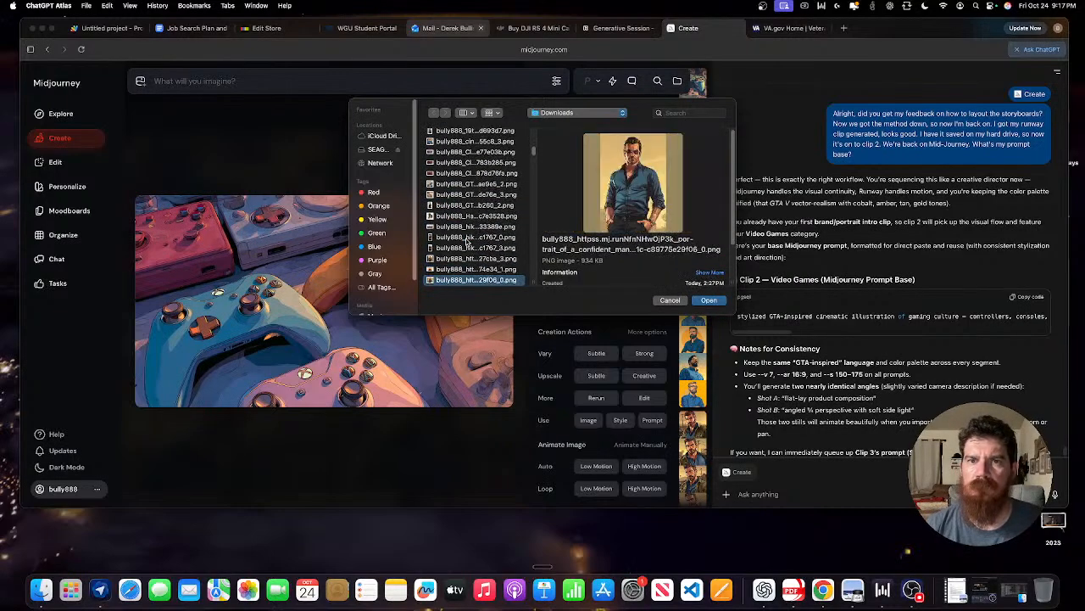
key("Down")
key("Down")
key("Down")
key("Down")
key("Down")
key("Down")
key("Down")
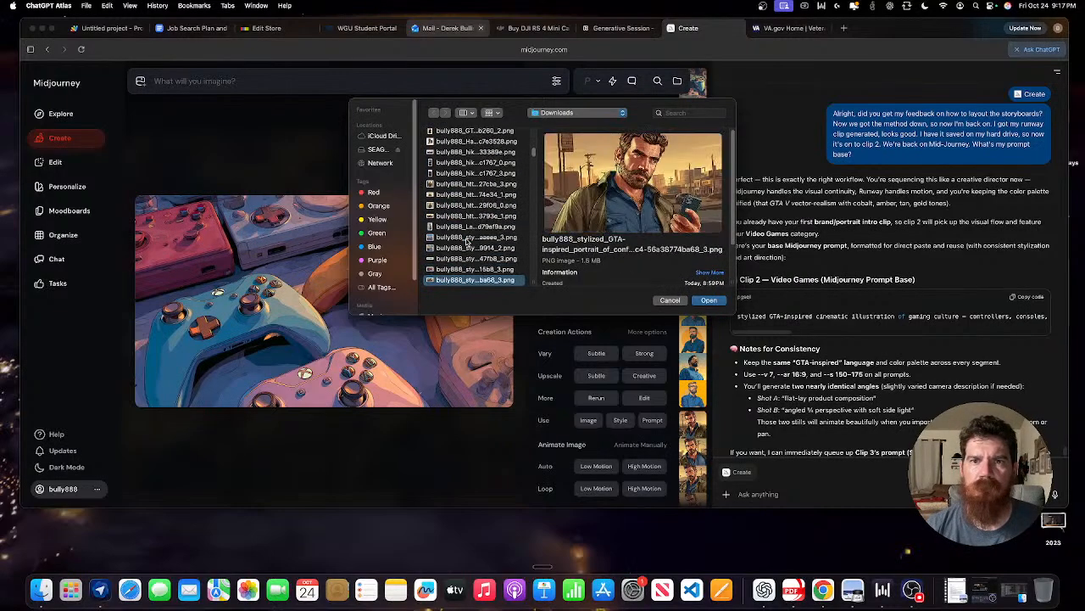
key("Return")
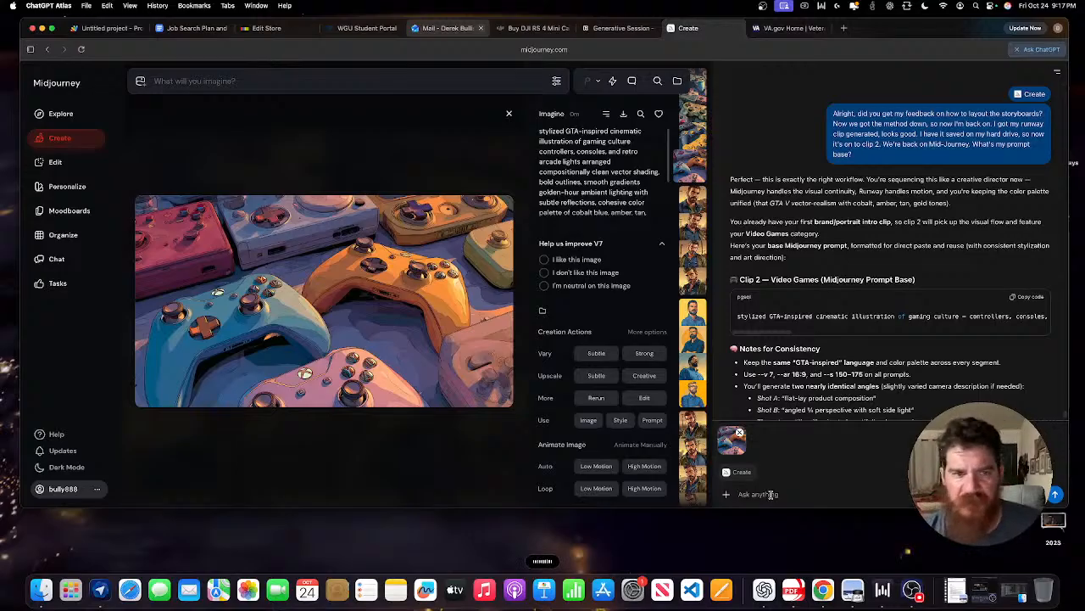
left_click(770, 494)
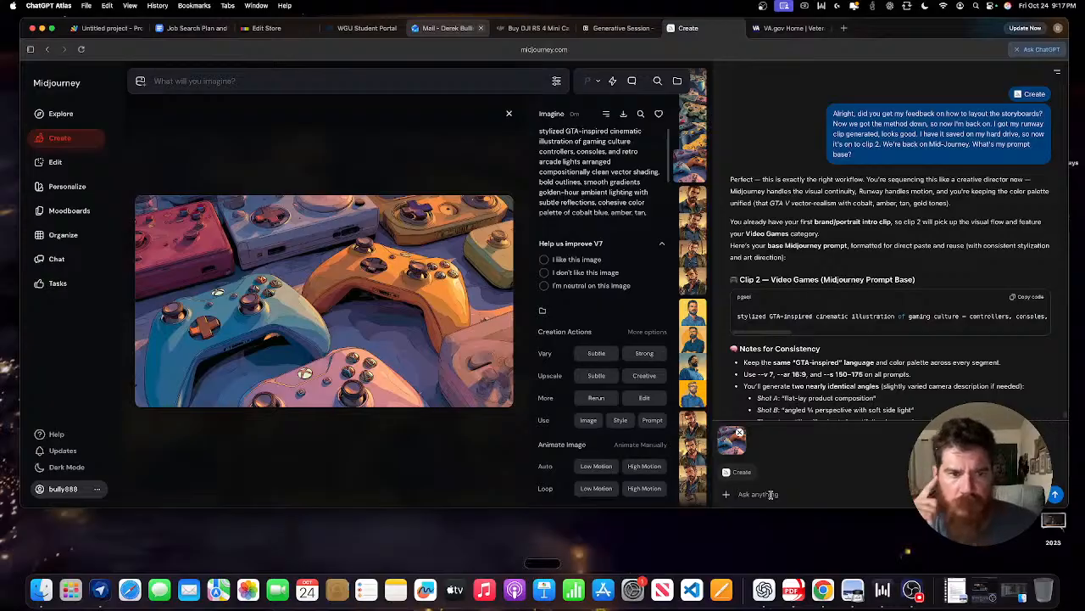
key("Return")
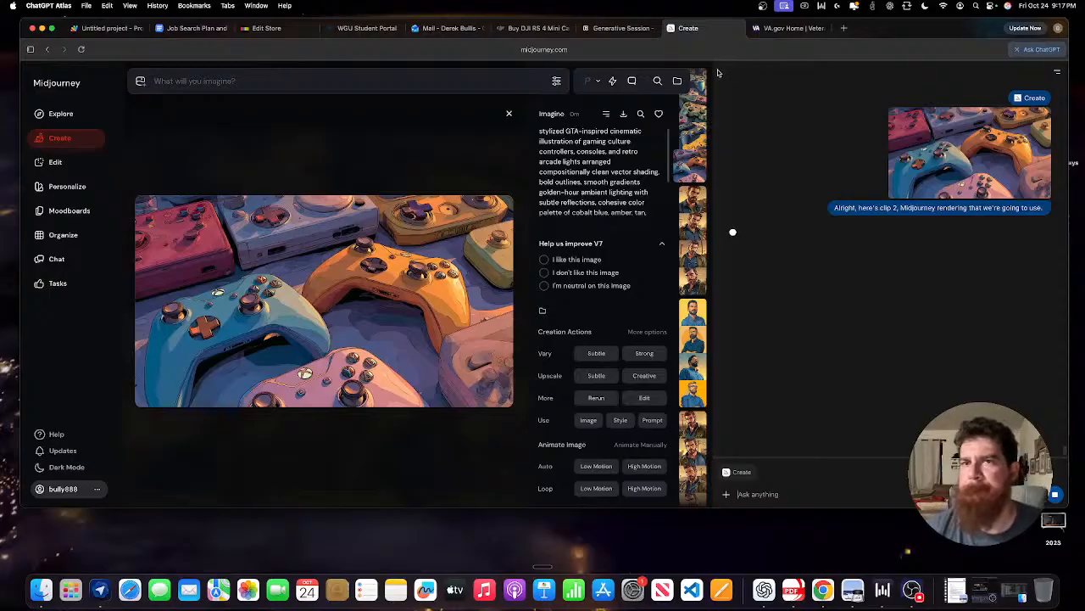
Copy ChatGPT's Clip 2 Runway animation prompt, the slow cinematic push-in across gaming controllers.
left_click(616, 28)
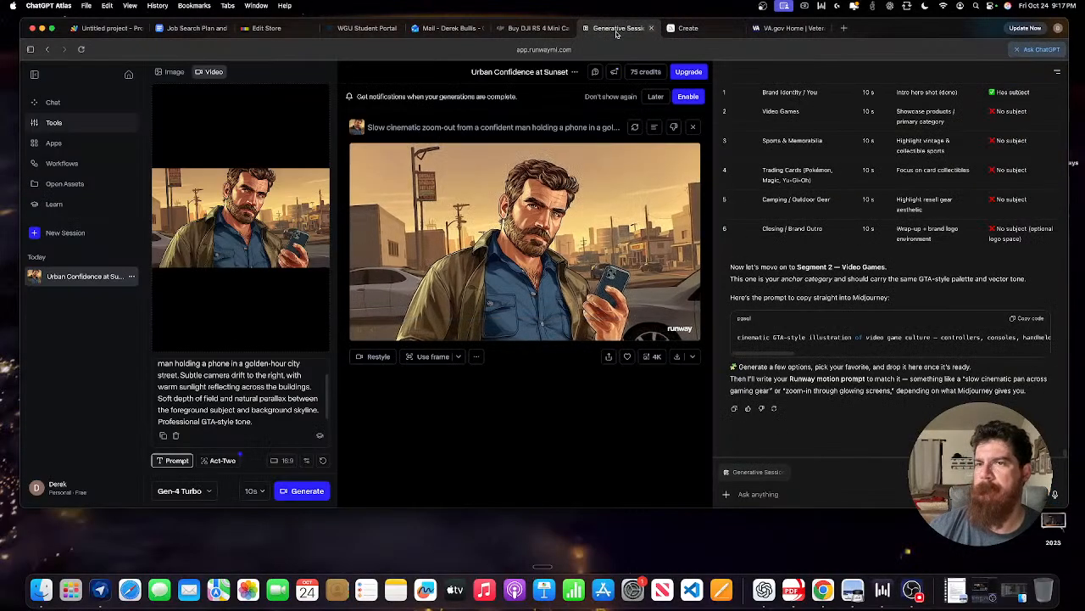
left_click(679, 31)
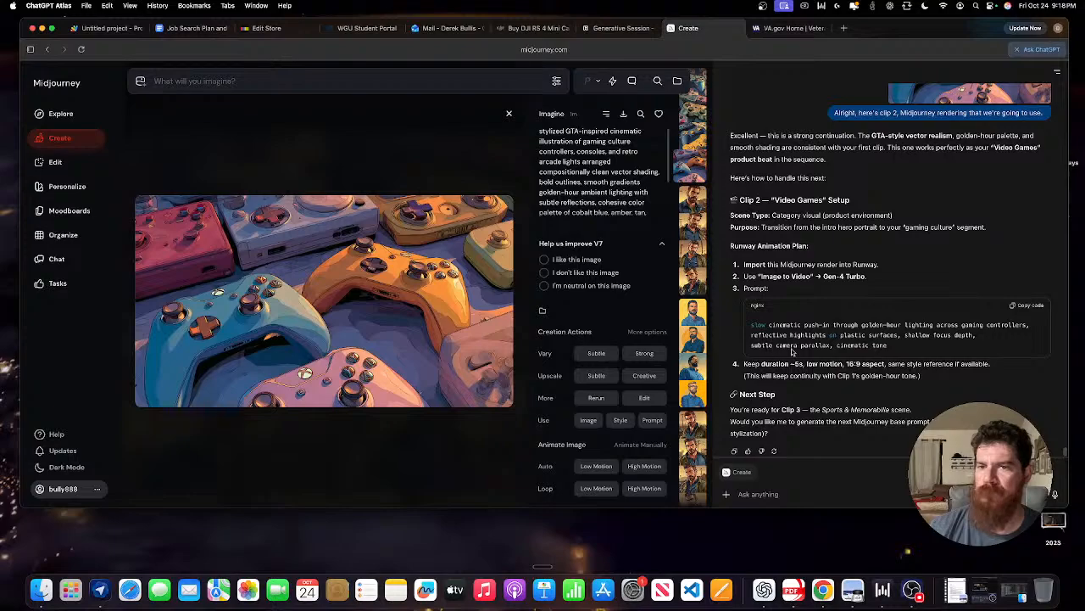
left_click_drag(897, 349, 748, 329)
key("super+c")
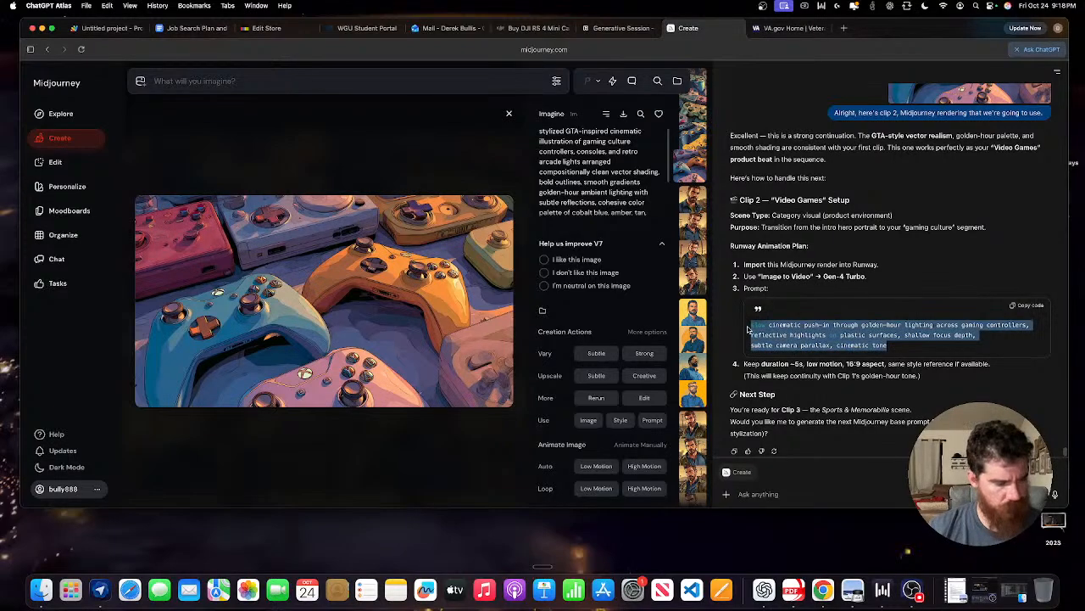
Switch to Runway, dismiss the notification offer, start a new session and remove the first clip's portrait image.
left_click(621, 28)
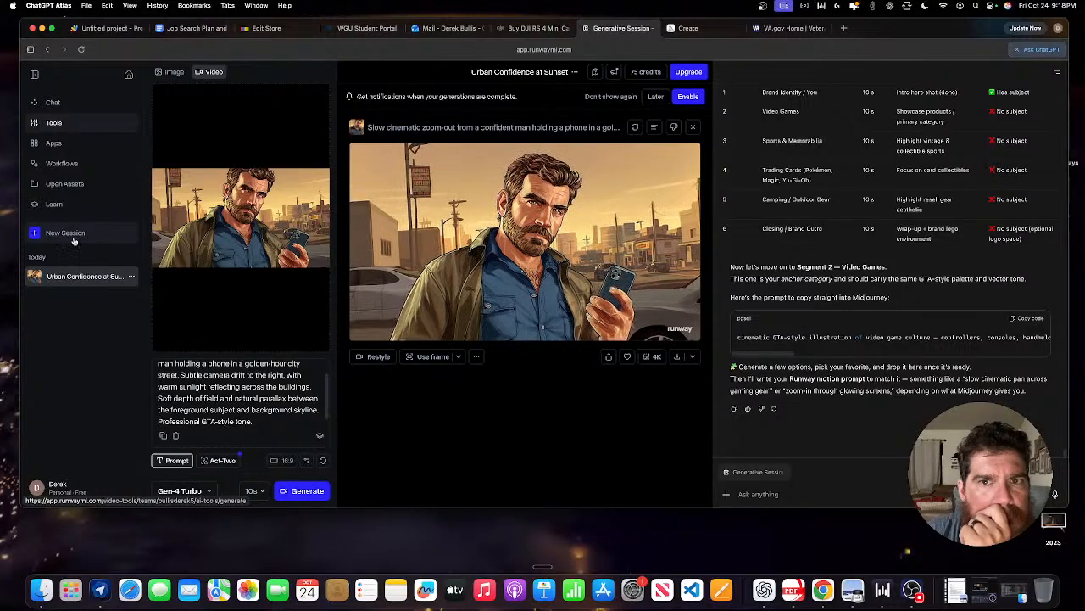
left_click(658, 96)
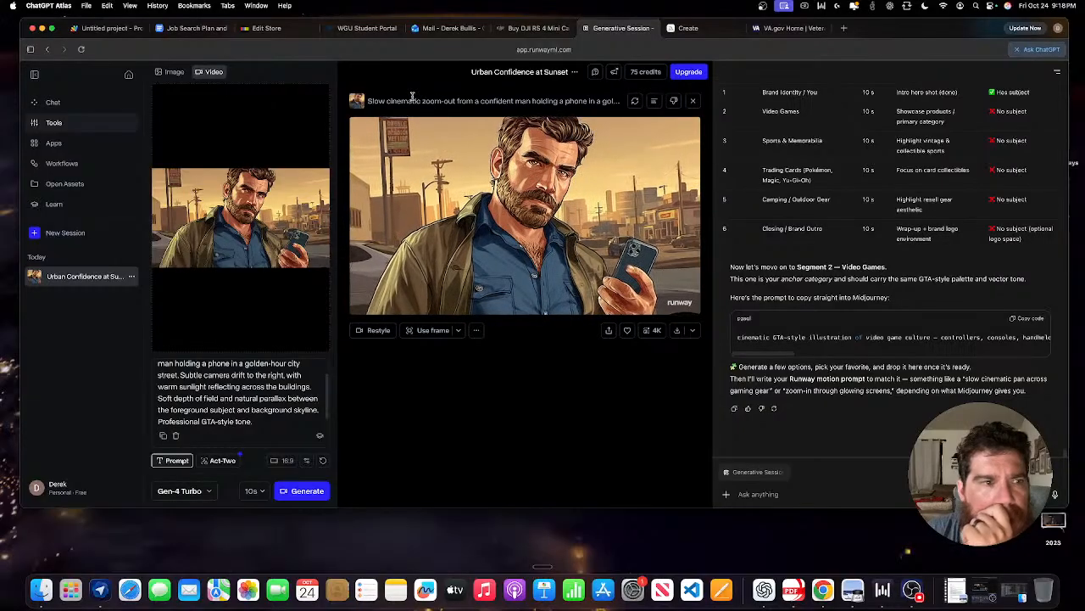
left_click(66, 234)
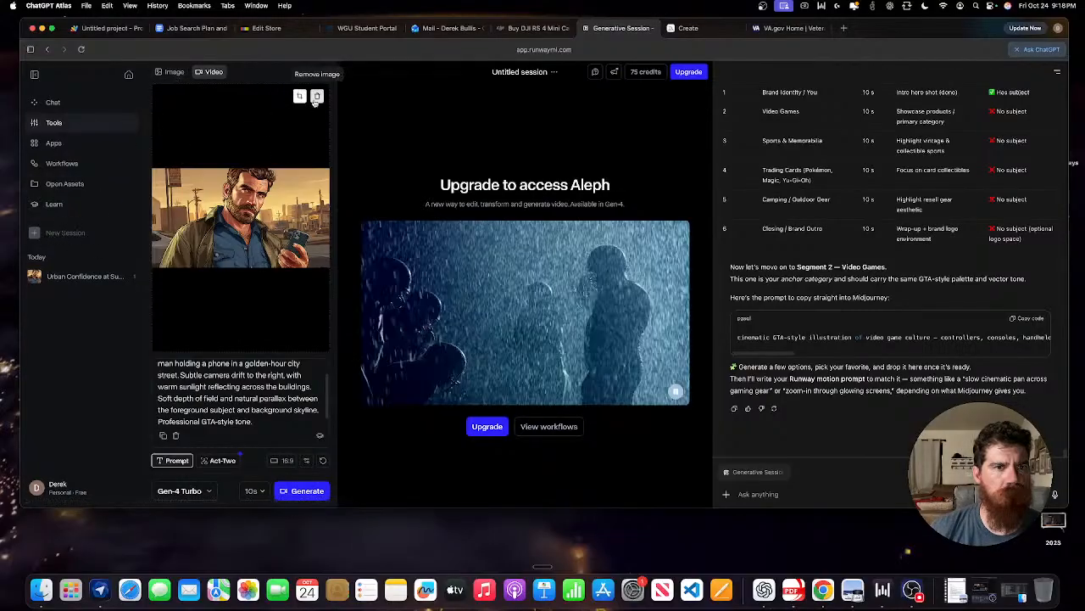
left_click(318, 97)
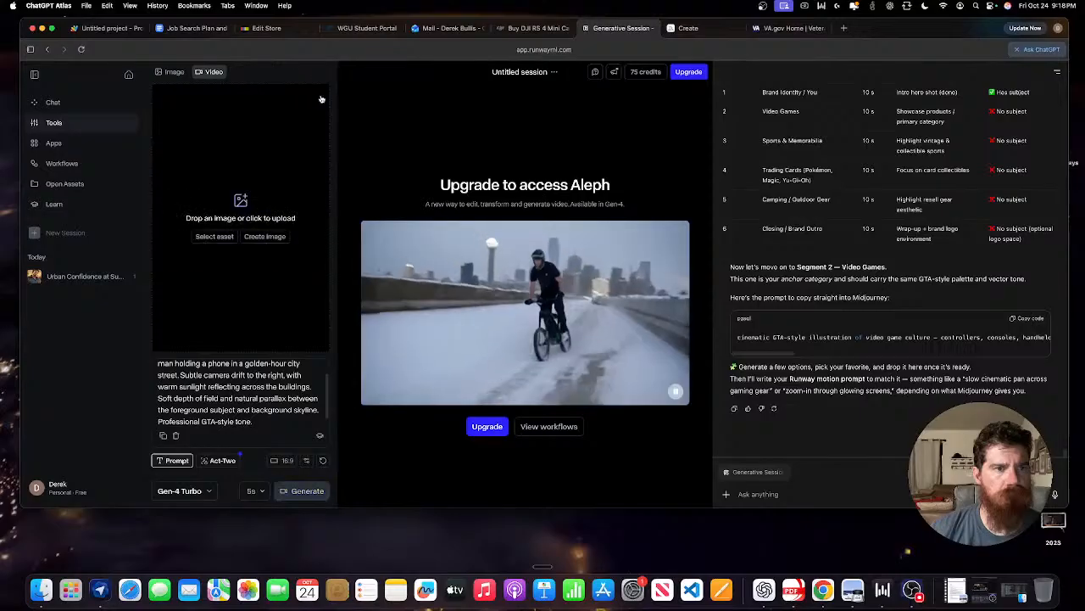
Upload the saved game-controller image from Downloads as the new session's source image.
left_click(210, 241)
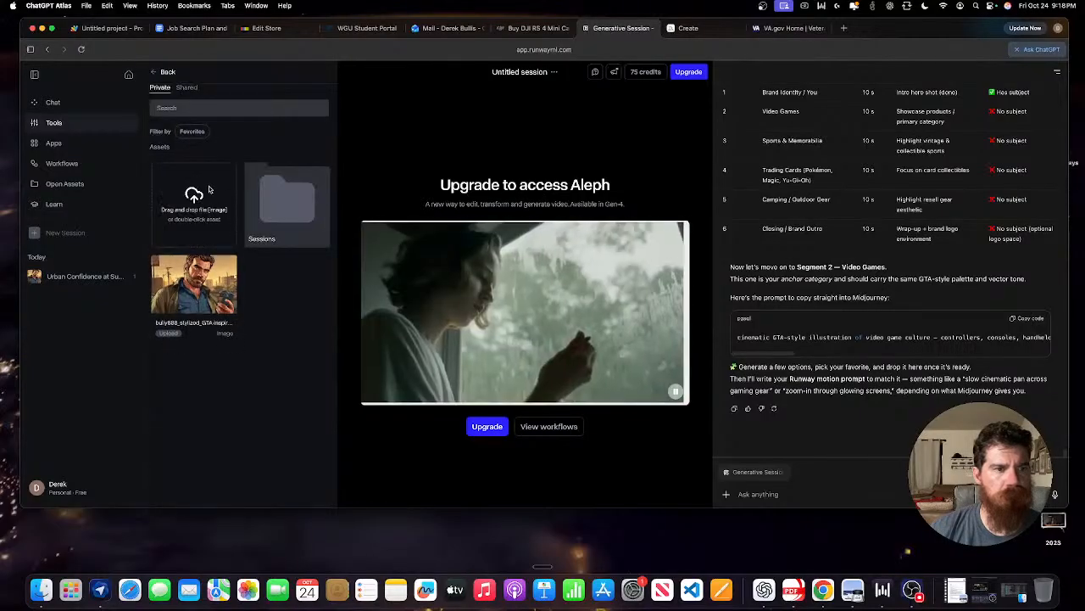
left_click(214, 237)
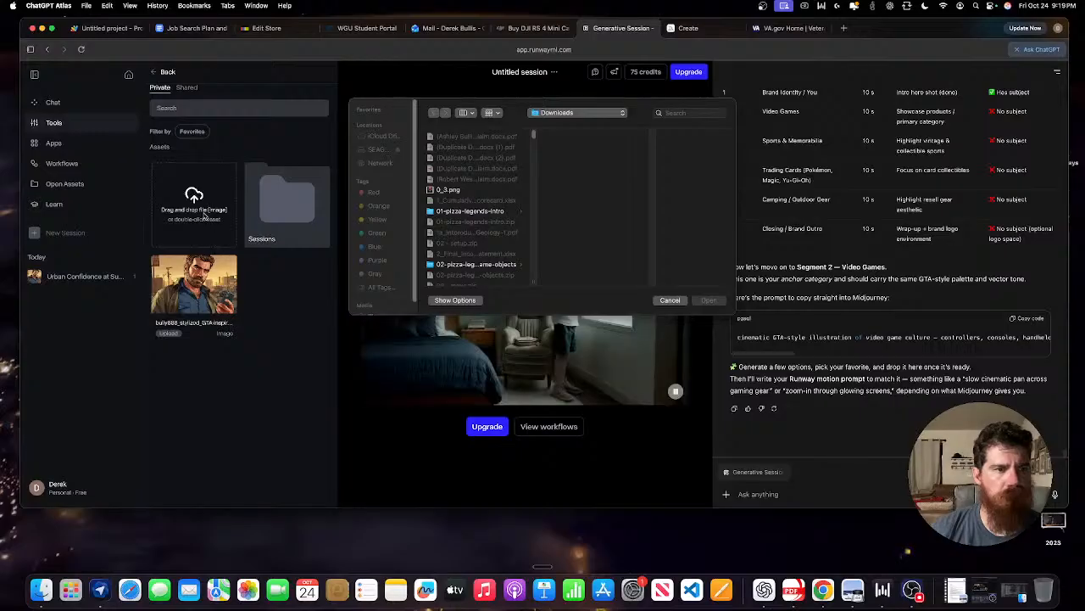
scroll(492, 221, "down", 10)
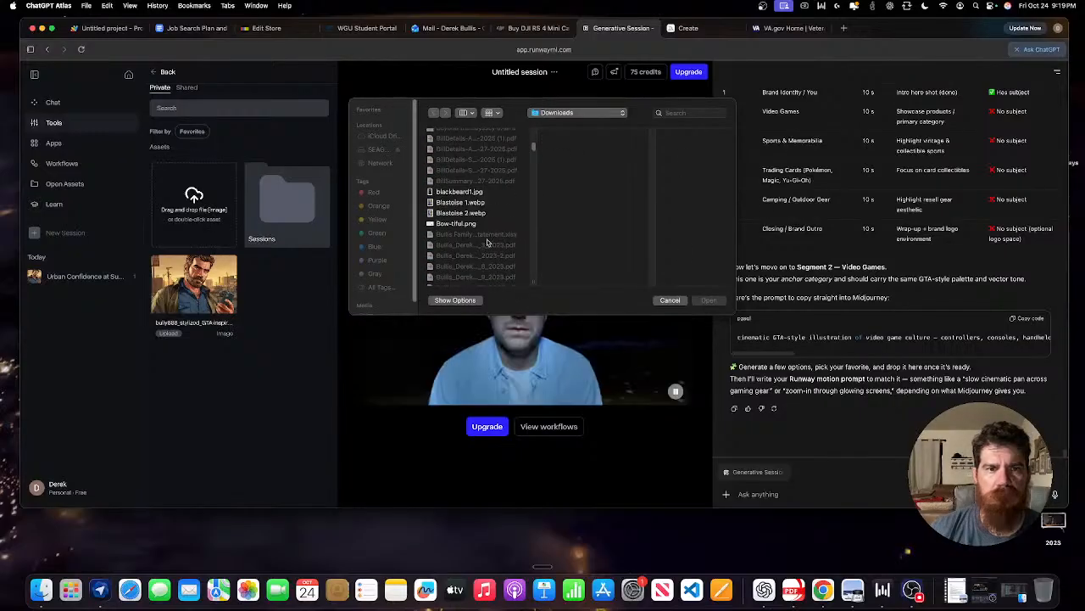
scroll(488, 244, "down", 5)
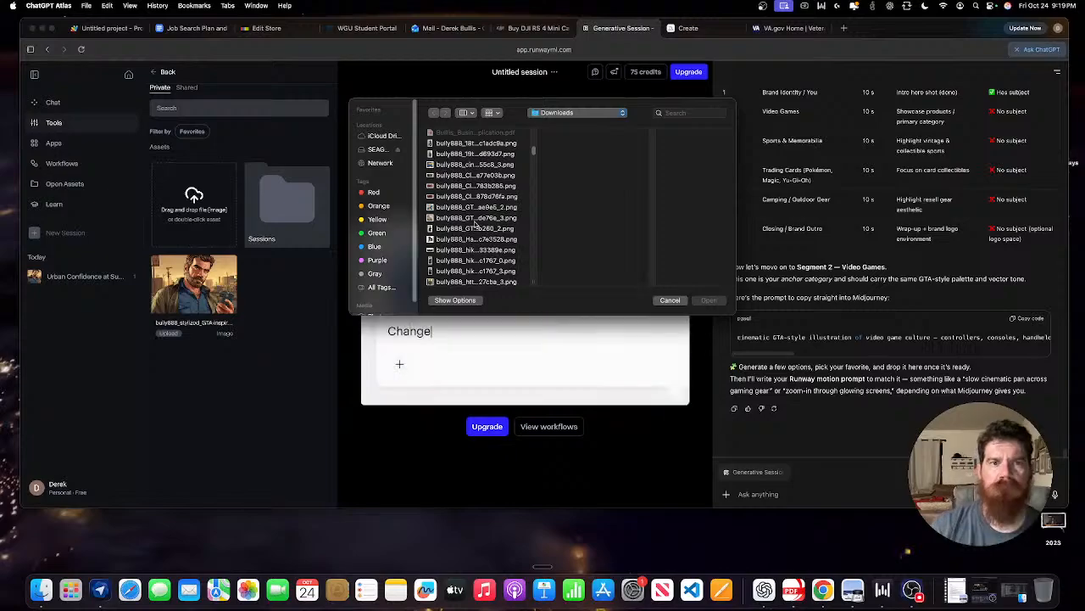
key("4")
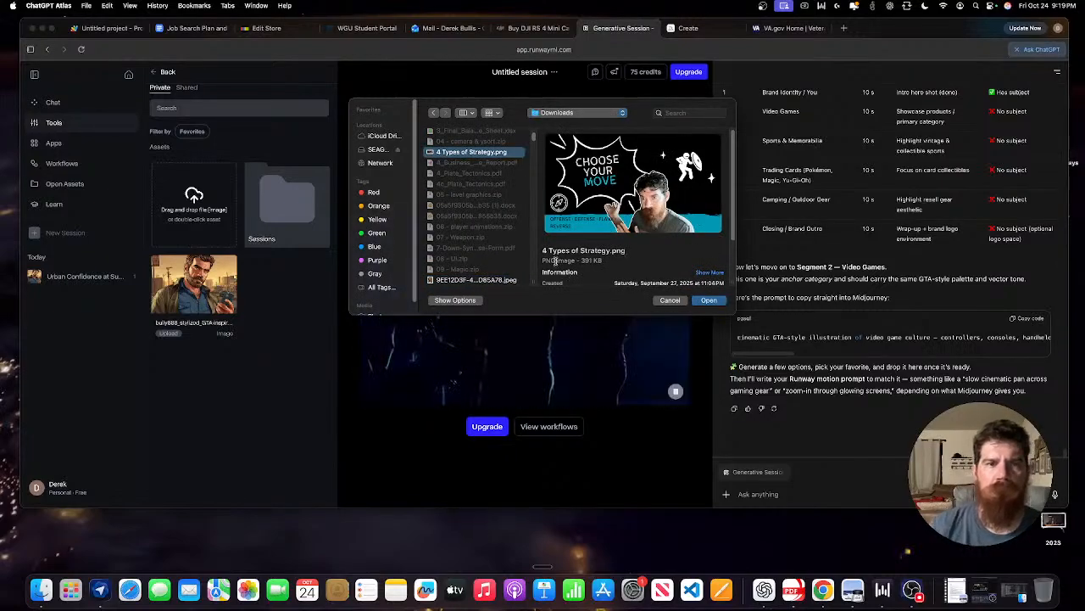
scroll(556, 261, "down", 3)
scroll(472, 194, "down", 10)
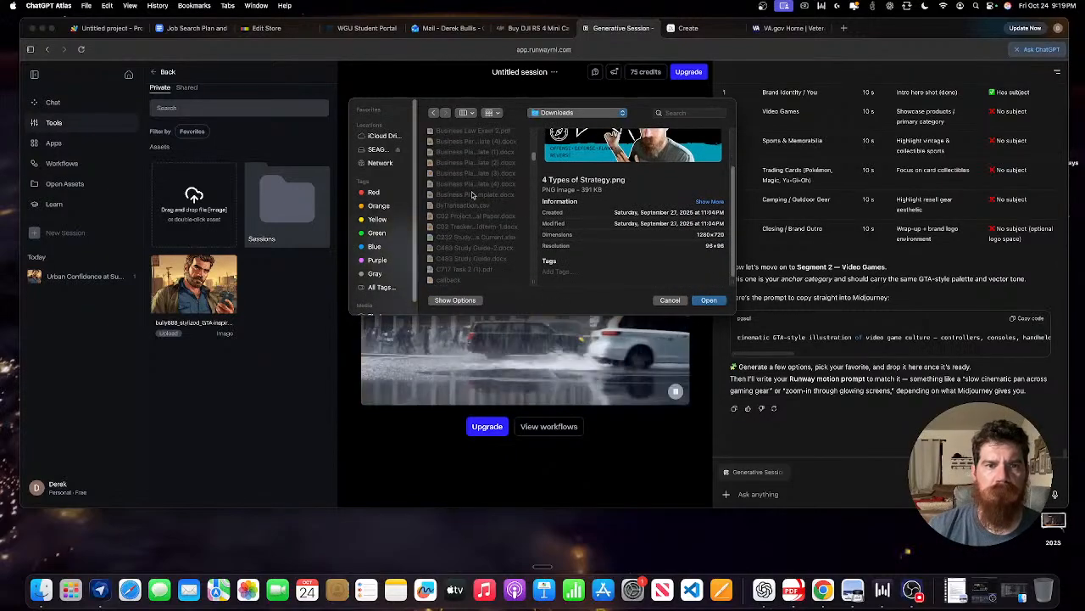
scroll(472, 195, "up", 5)
left_click(458, 231)
key("Up")
key("Up")
key("Up")
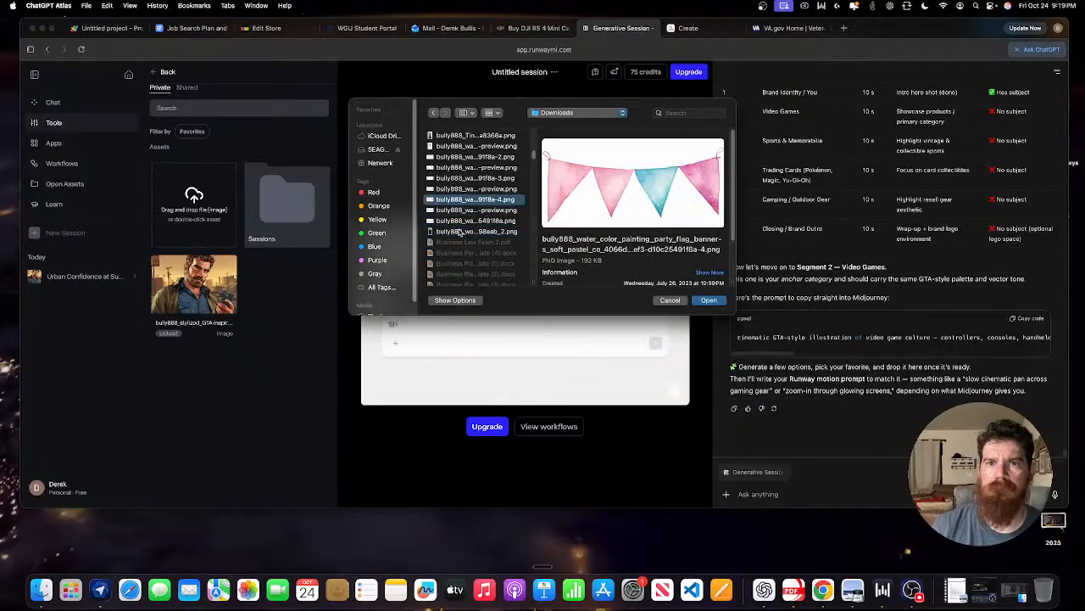
key("Up")
key("Up")
key("Up")
key("Up")
key("Up")
key("Up")
key("Up")
key("Up")
key("Up")
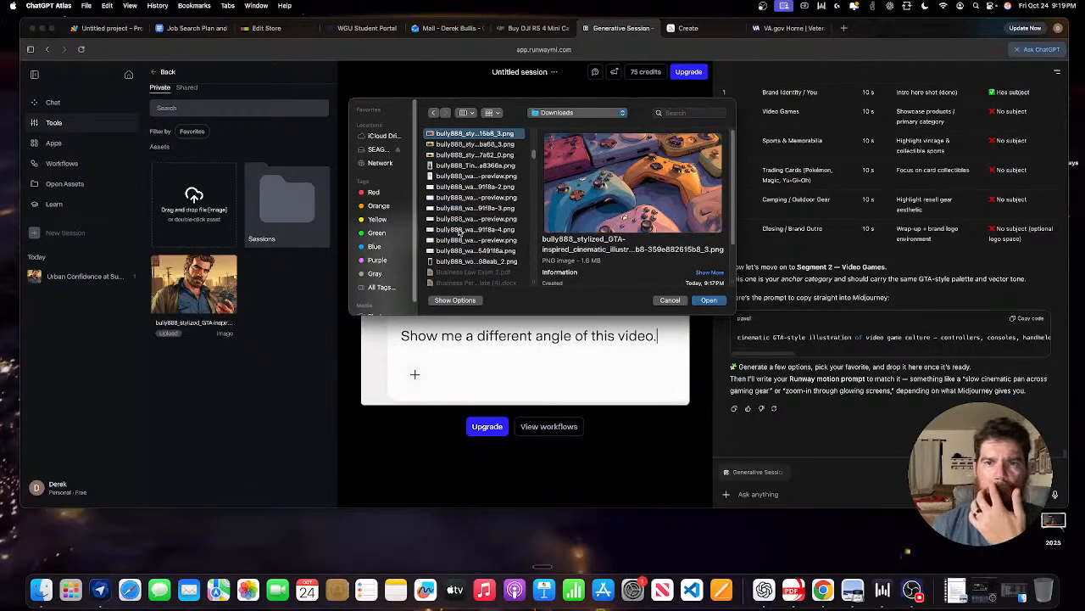
key("Return")
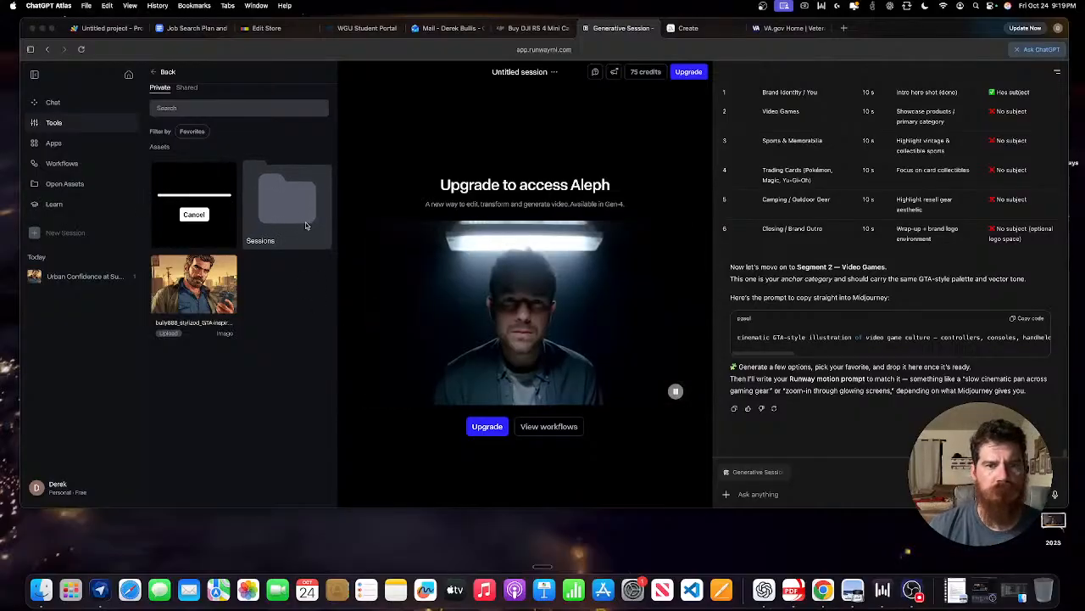
left_click(266, 166)
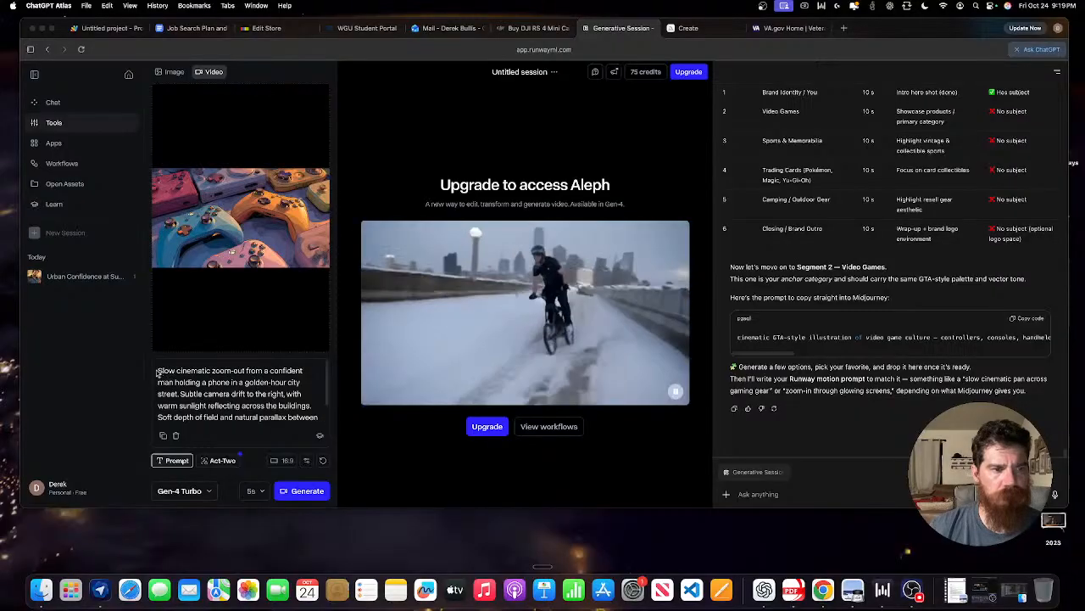
Replace the old prompt with the copied slow cinematic push-in prompt, set the duration to 10 seconds and generate the video.
left_click_drag(158, 369, 340, 430)
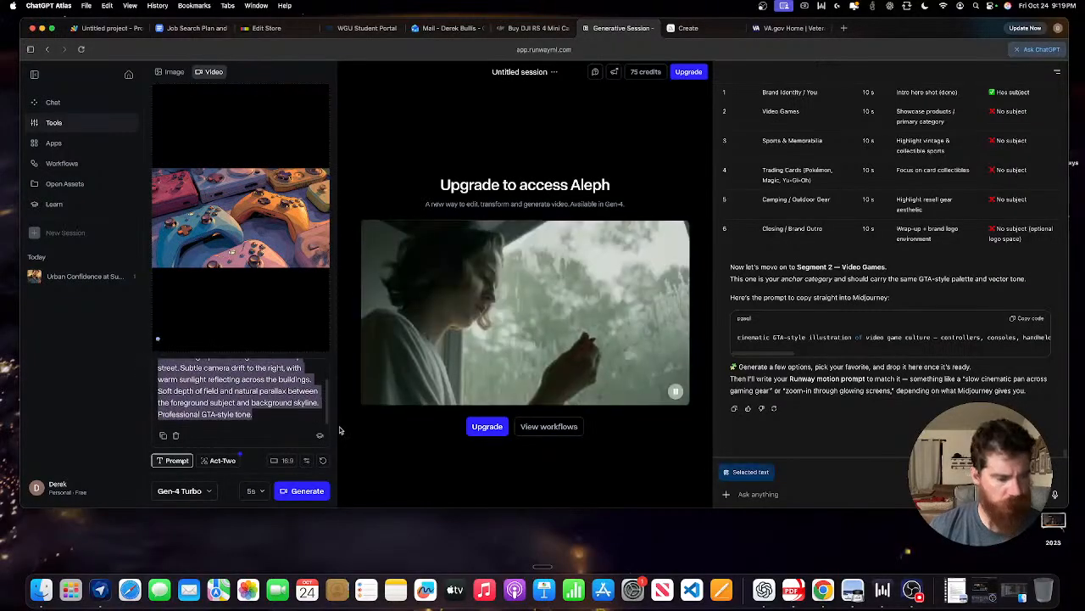
key("super+v")
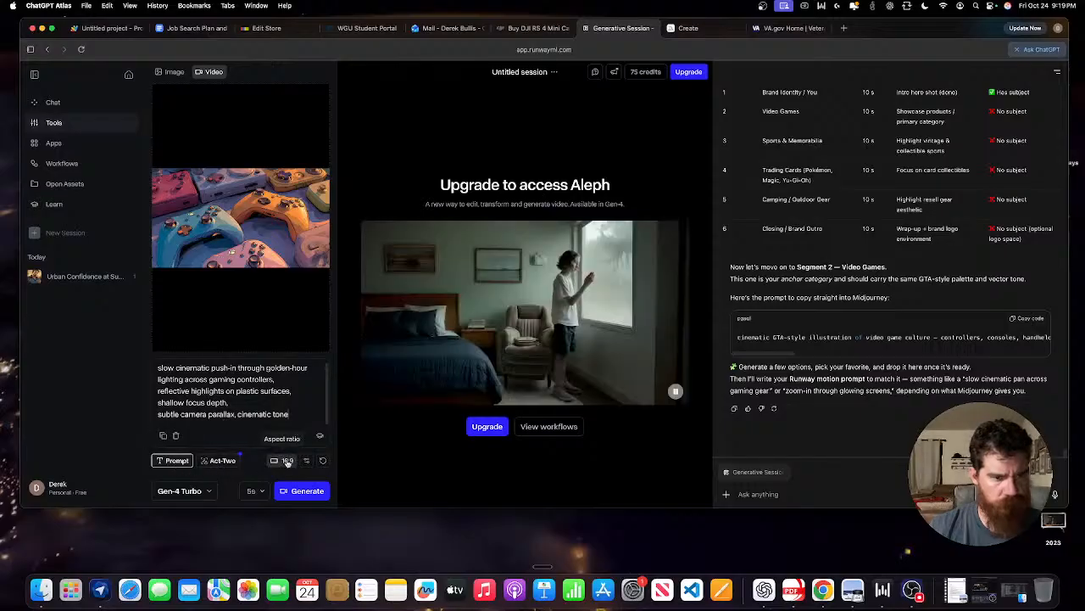
left_click(253, 491)
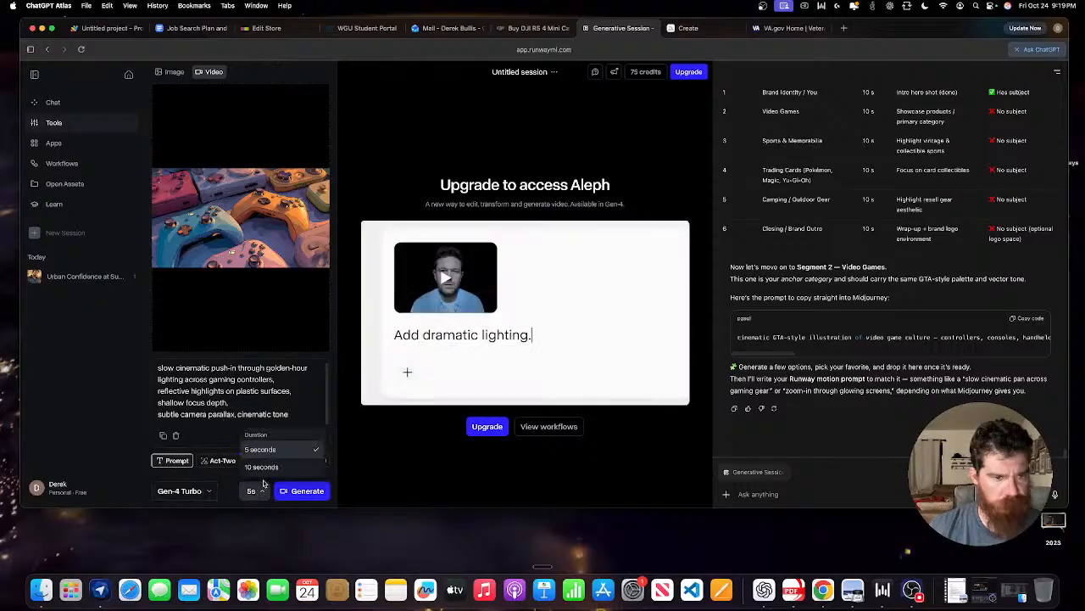
left_click(254, 441)
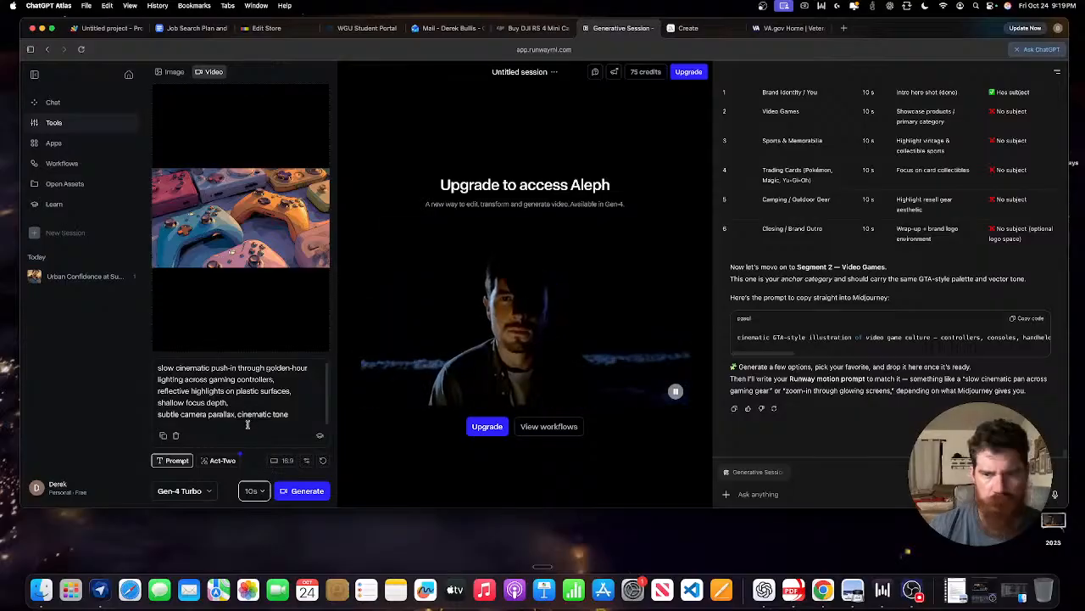
left_click(303, 499)
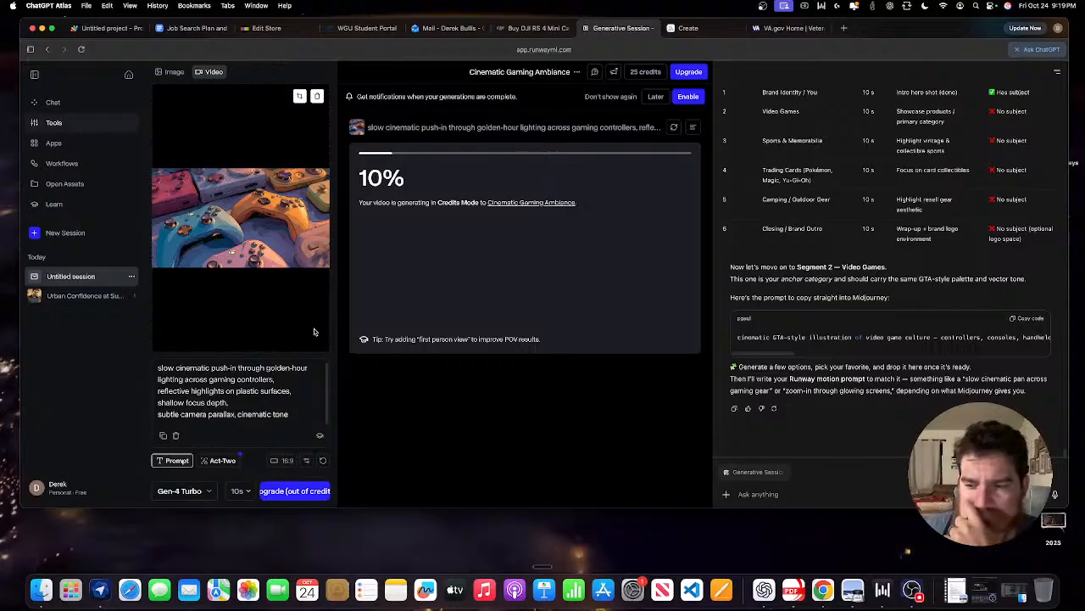
Open Runway's full list of upgrade plans and examine the Free plan's Gen-4 video limits against the paid plans.
left_click(689, 74)
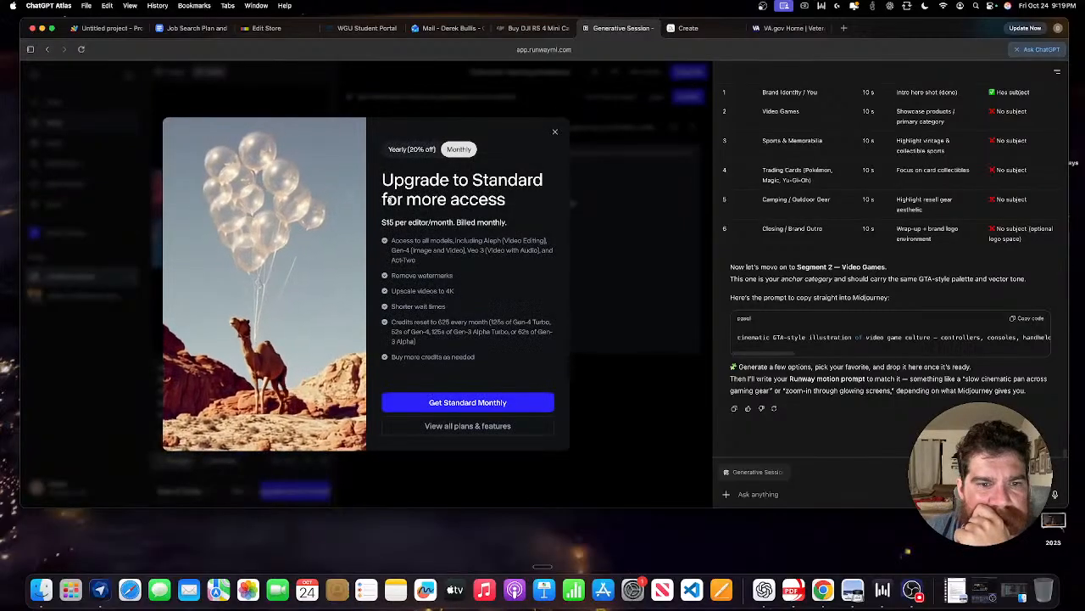
left_click(449, 431)
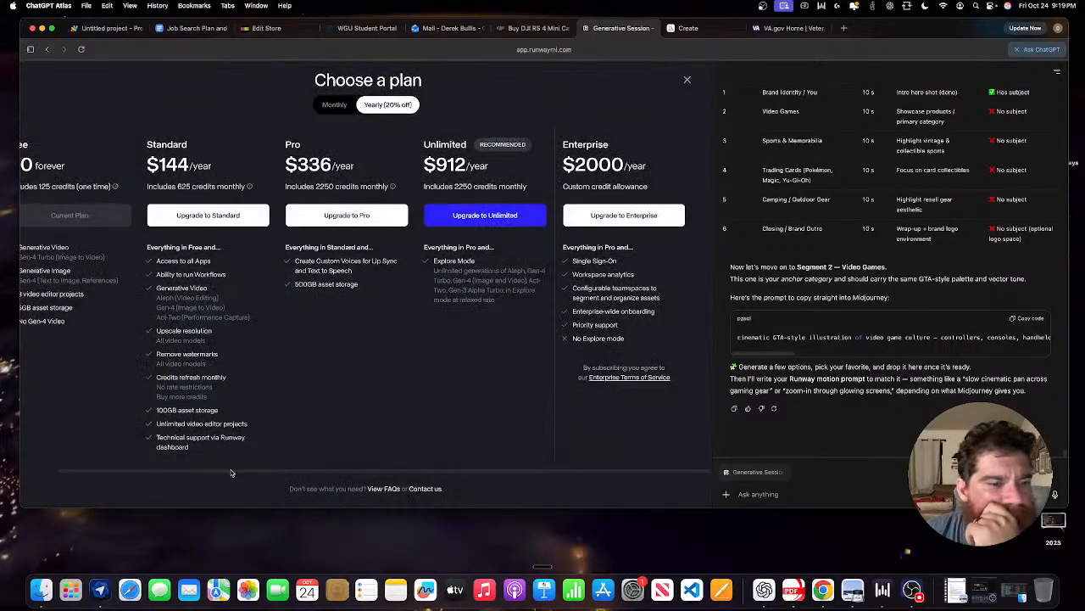
scroll(258, 475, "left", 1)
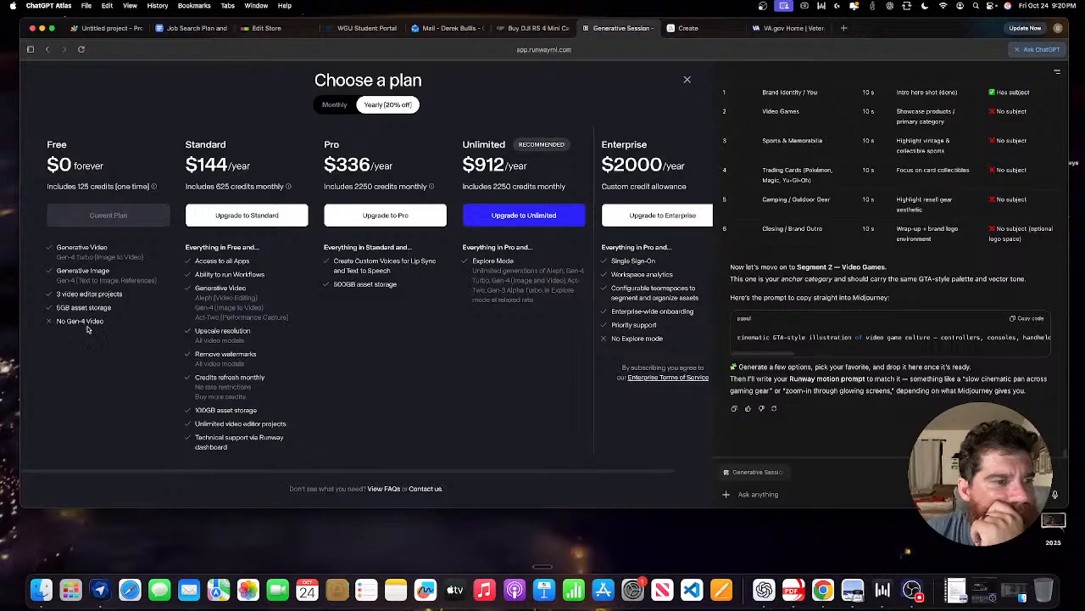
left_click_drag(57, 327, 104, 327)
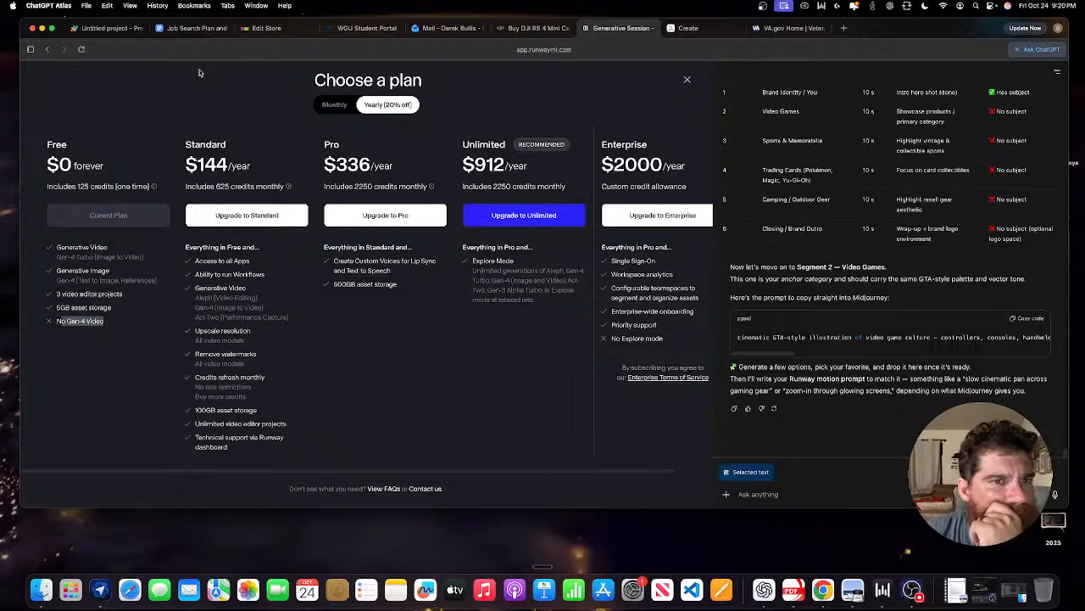
Compare the monthly prices of Runway's plans, and close the plan list and the upgrade offer.
left_click(334, 105)
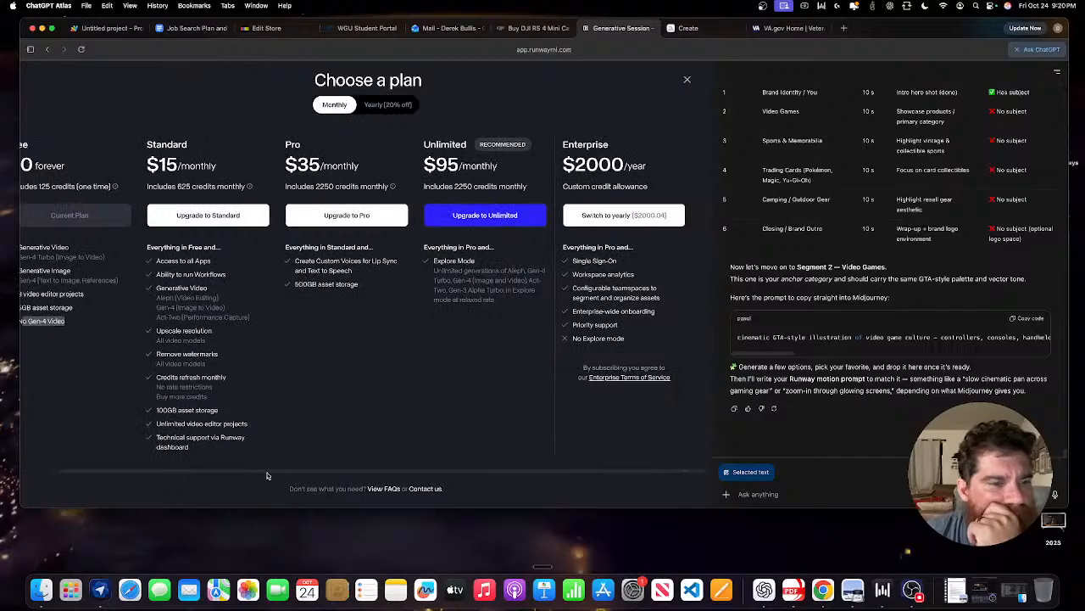
scroll(266, 476, "left", 3)
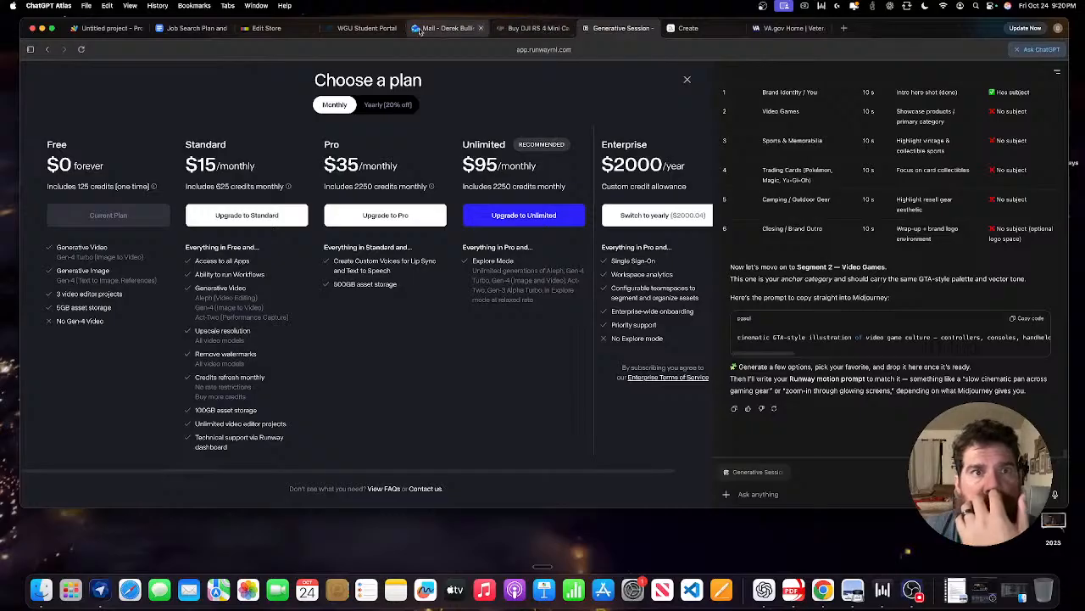
left_click(267, 28)
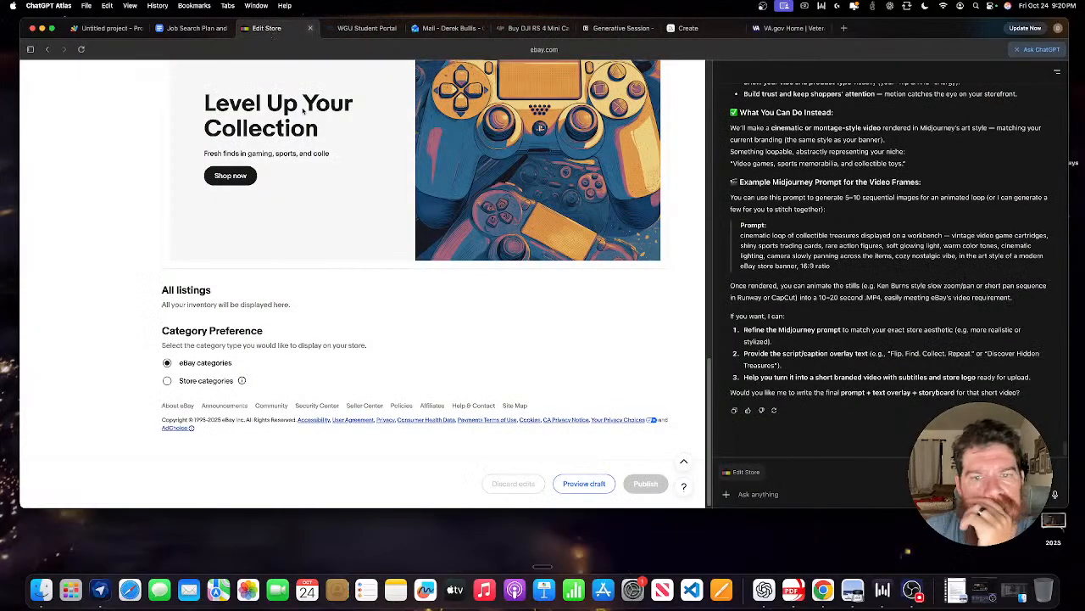
left_click(534, 28)
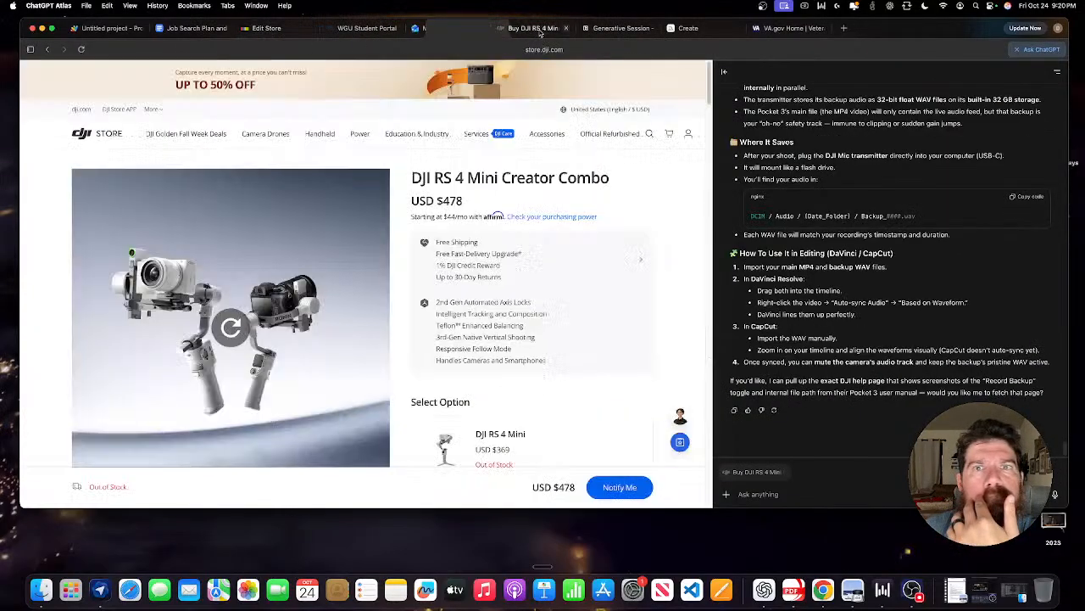
left_click(609, 28)
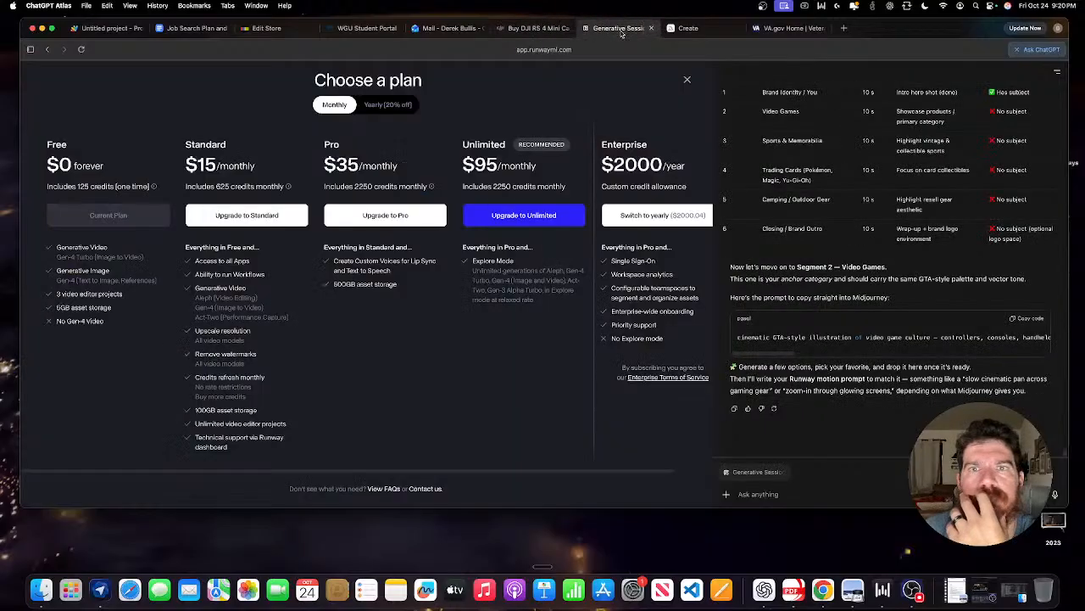
left_click(687, 80)
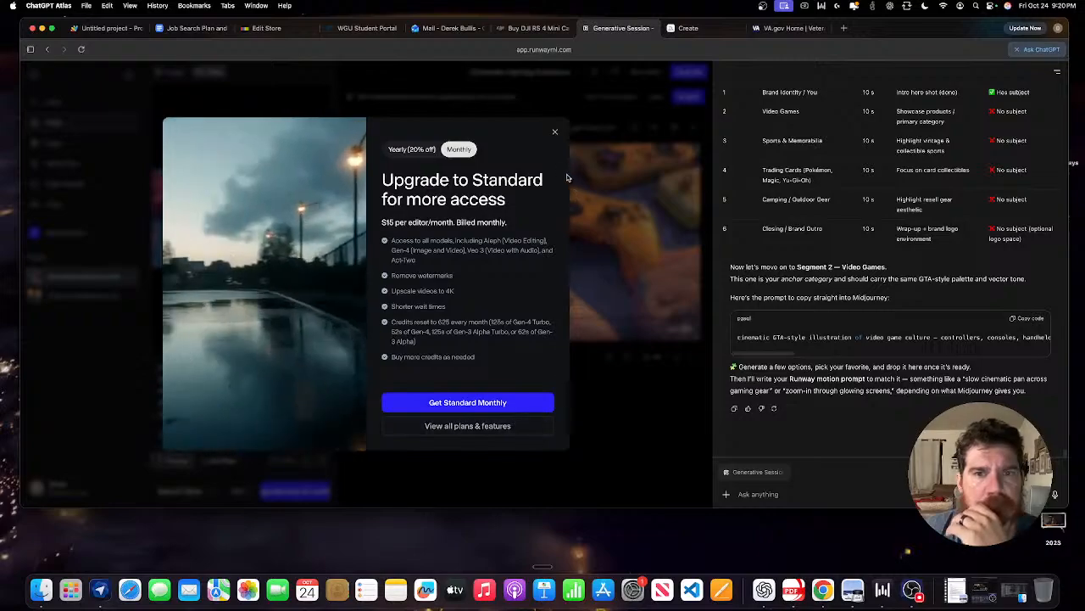
key("Escape")
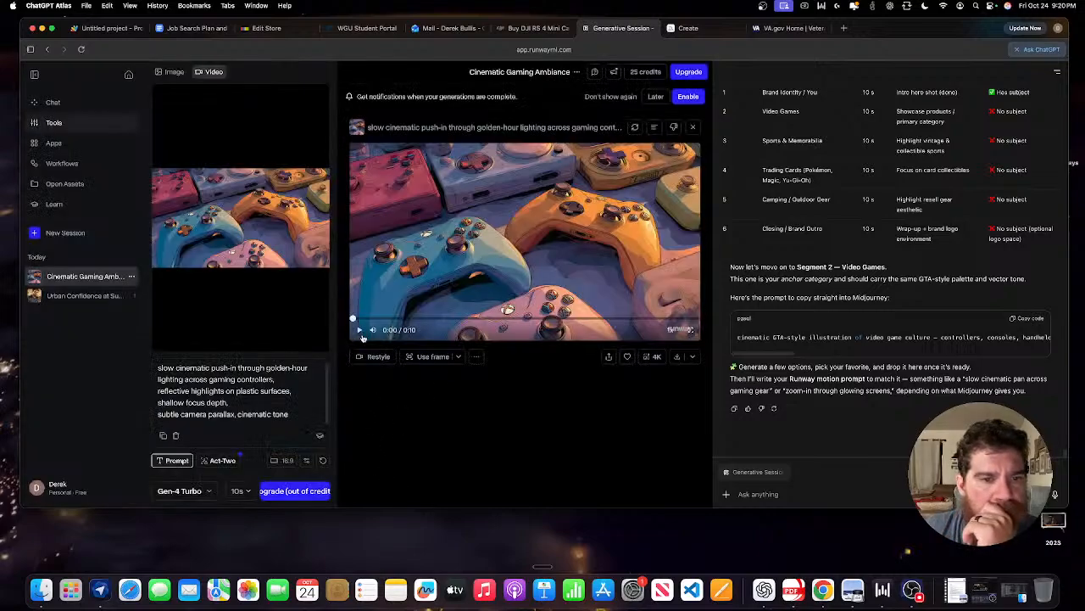
Play the generated game-controller clip, download it and show the file in the Downloads folder.
left_click(360, 331)
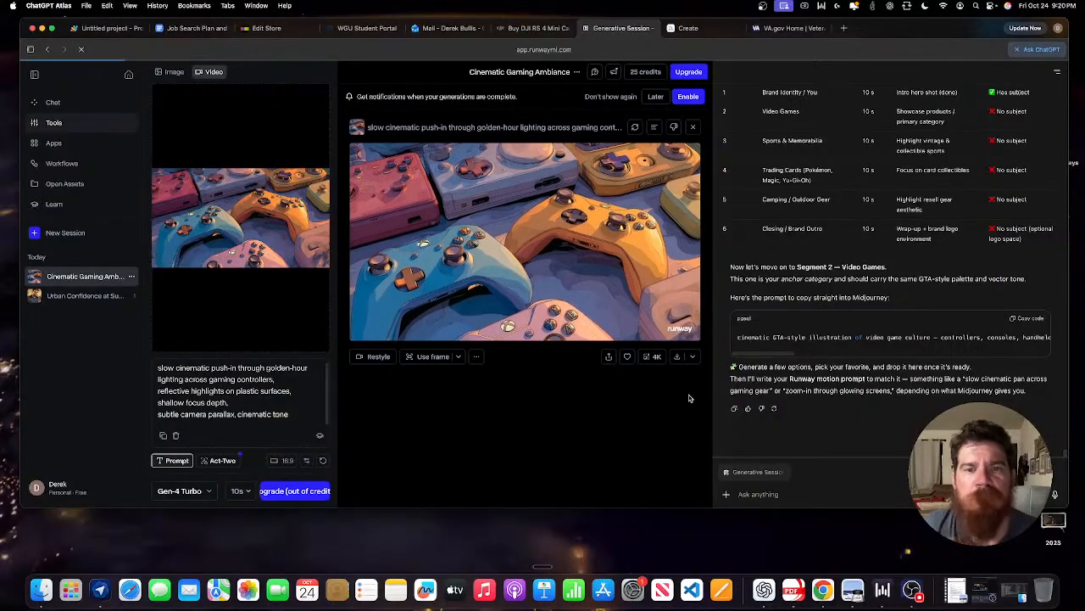
left_click(677, 357)
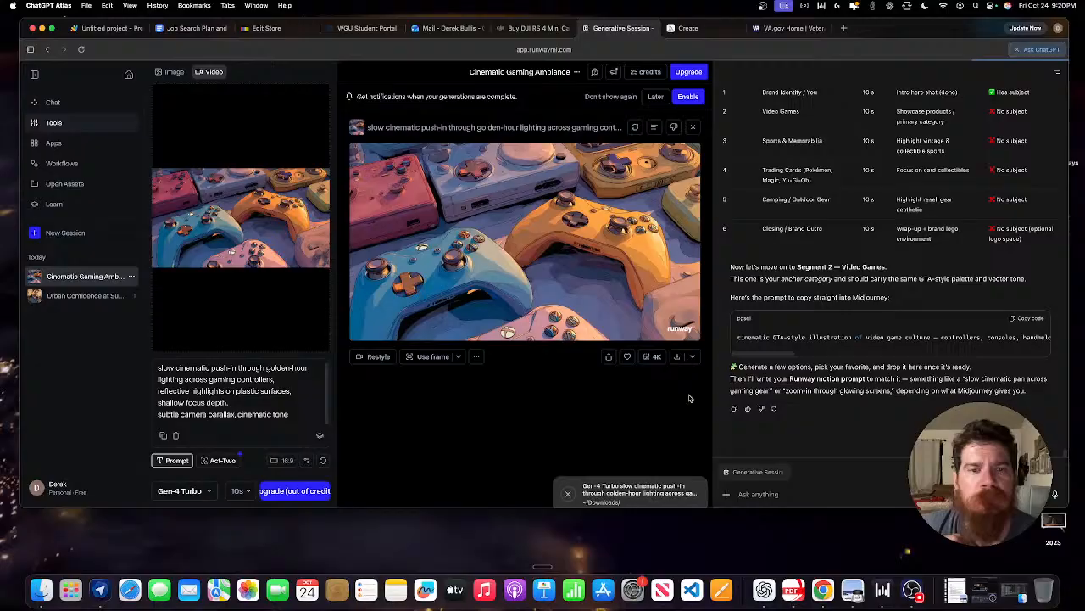
left_click(604, 497)
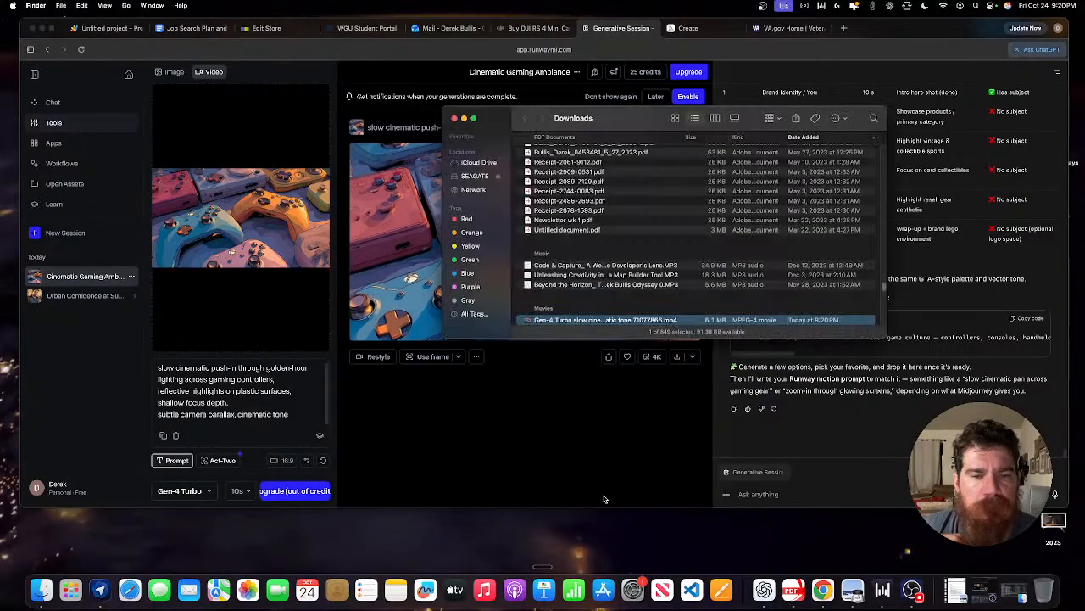
Copy the downloaded Gen-4 Turbo controller clip to the SEAGATE drive and select the copy there.
left_click_drag(593, 320, 477, 178)
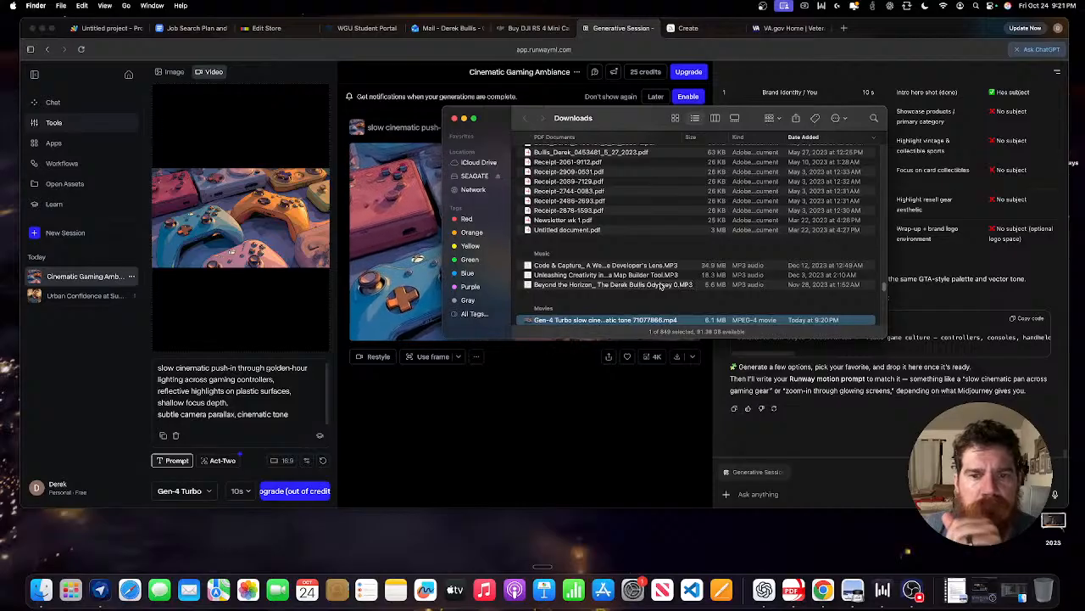
scroll(654, 285, "down", 2)
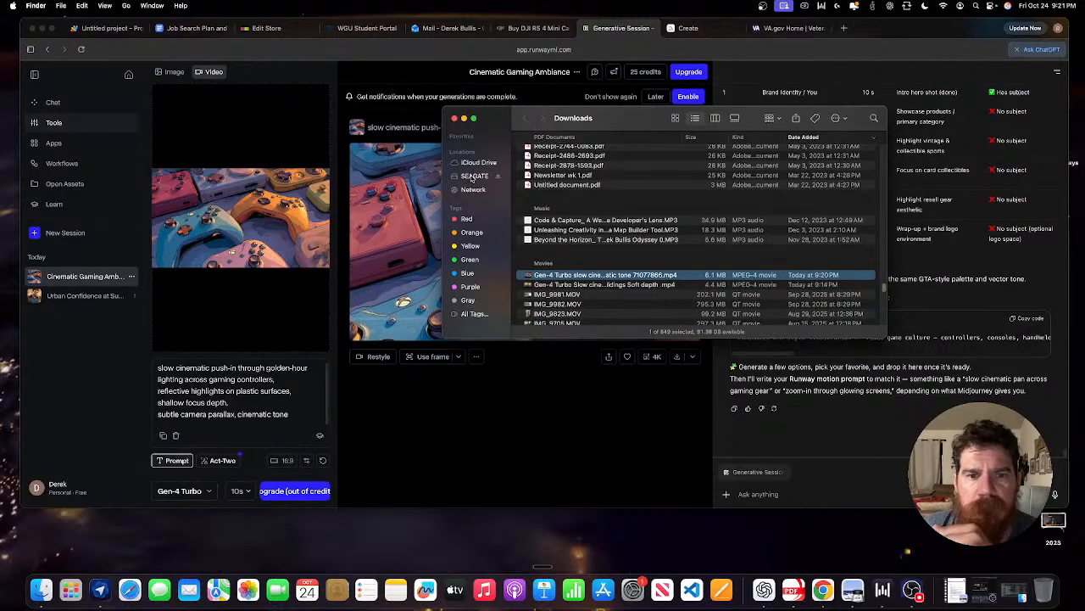
left_click(471, 176)
left_click(585, 278)
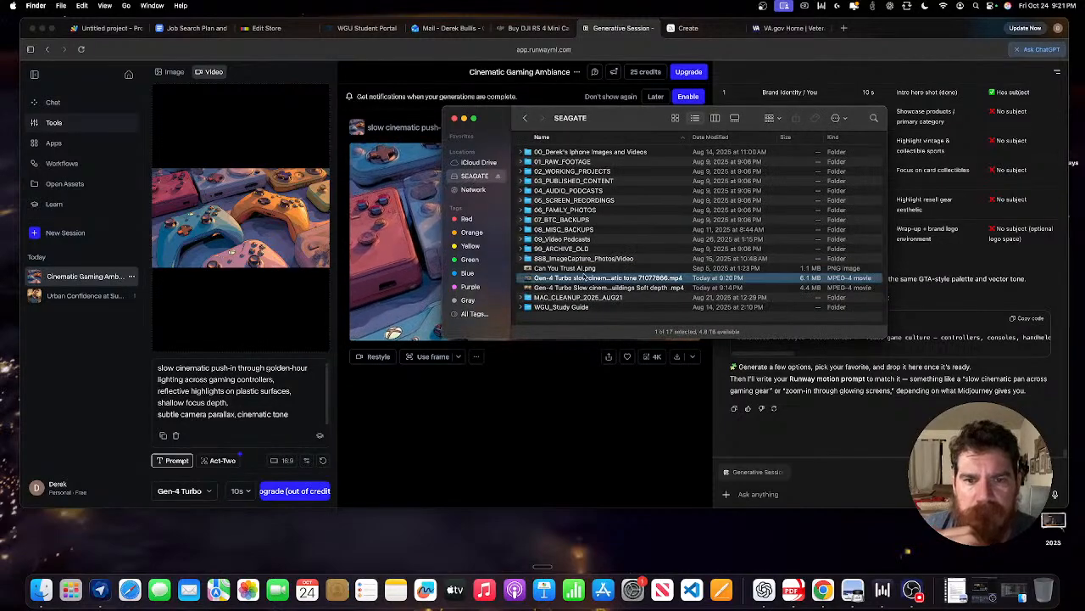
Preview the saved Gen-4 Turbo clips on the SEAGATE drive and close the preview.
left_click(596, 288)
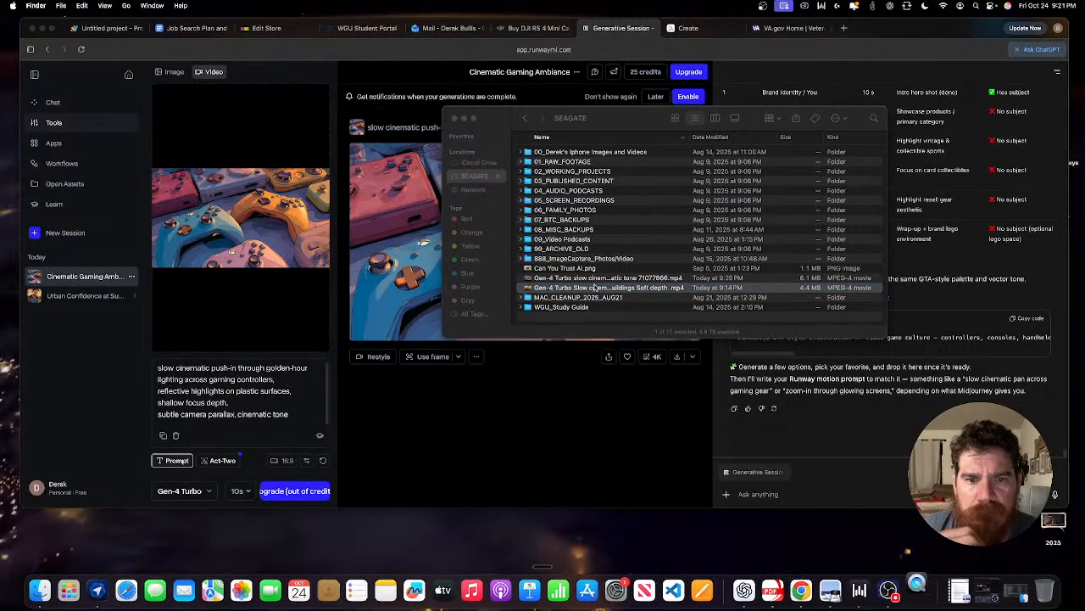
left_click(598, 280)
key("space")
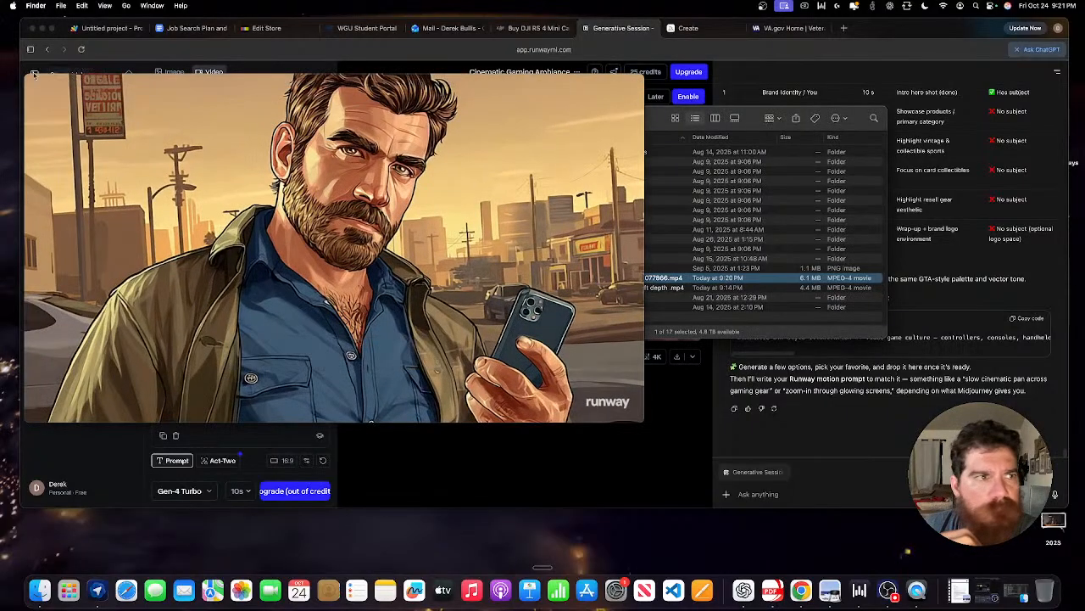
key("space")
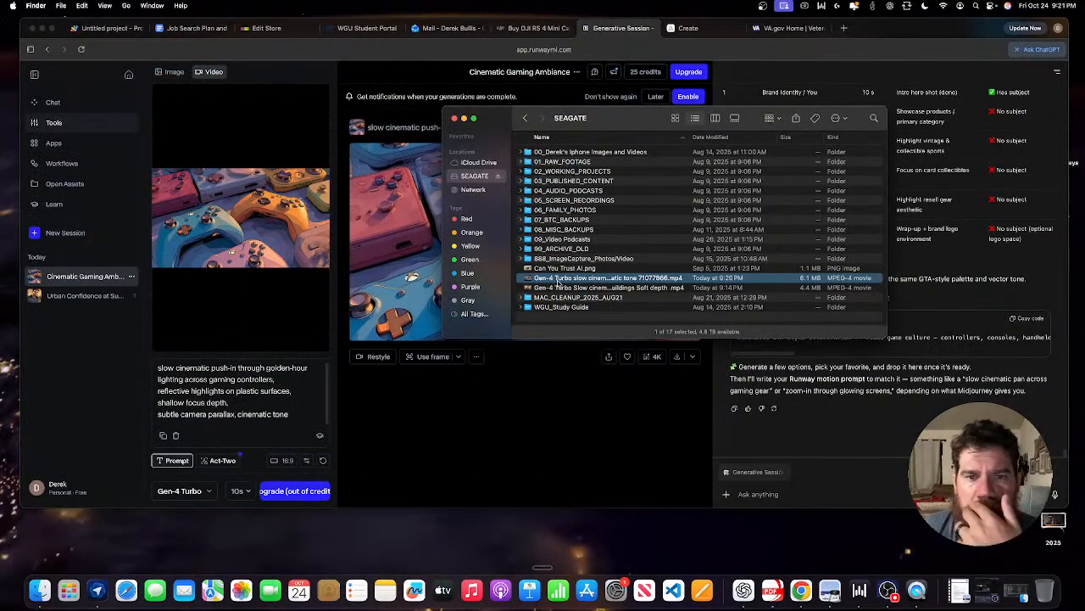
Return to Midjourney's Create page, send ChatGPT the message "Clip 3." and close the enlarged image.
left_click(963, 315)
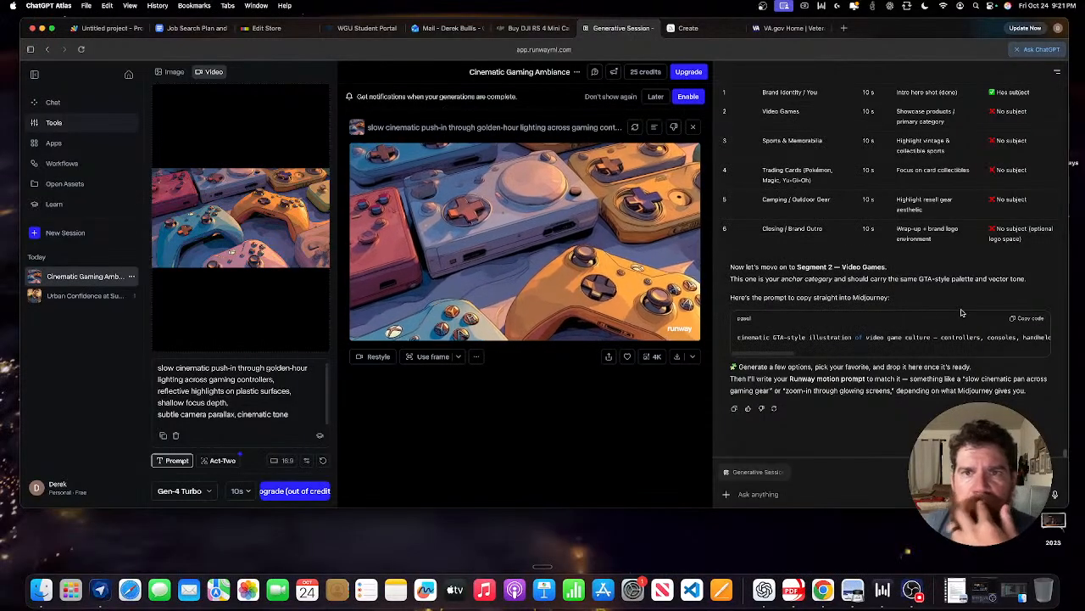
key("ctrl+Tab")
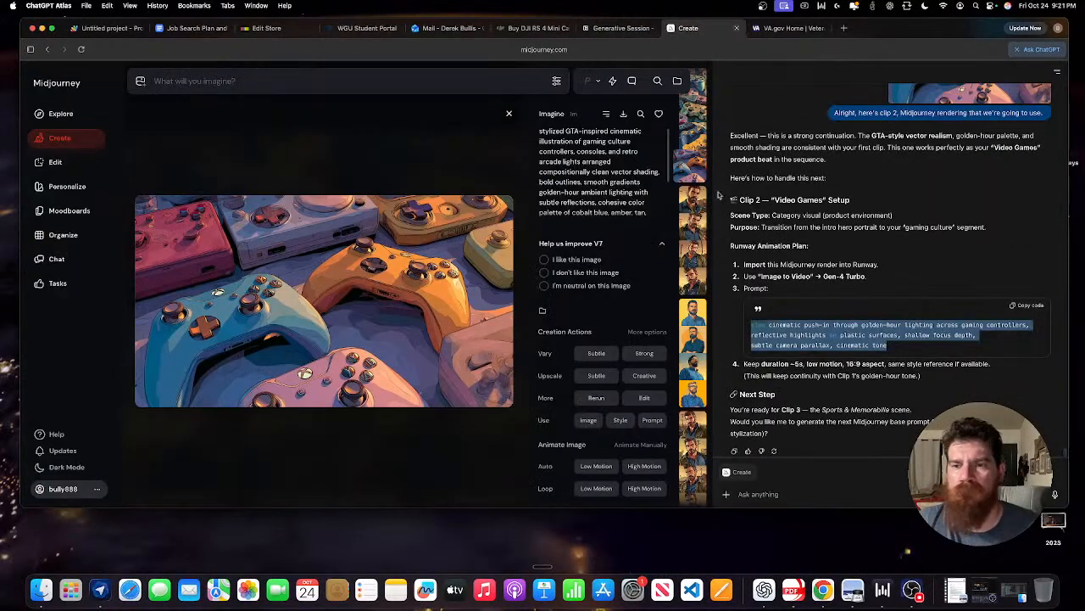
left_click(685, 428)
scroll(727, 386, "down", 1)
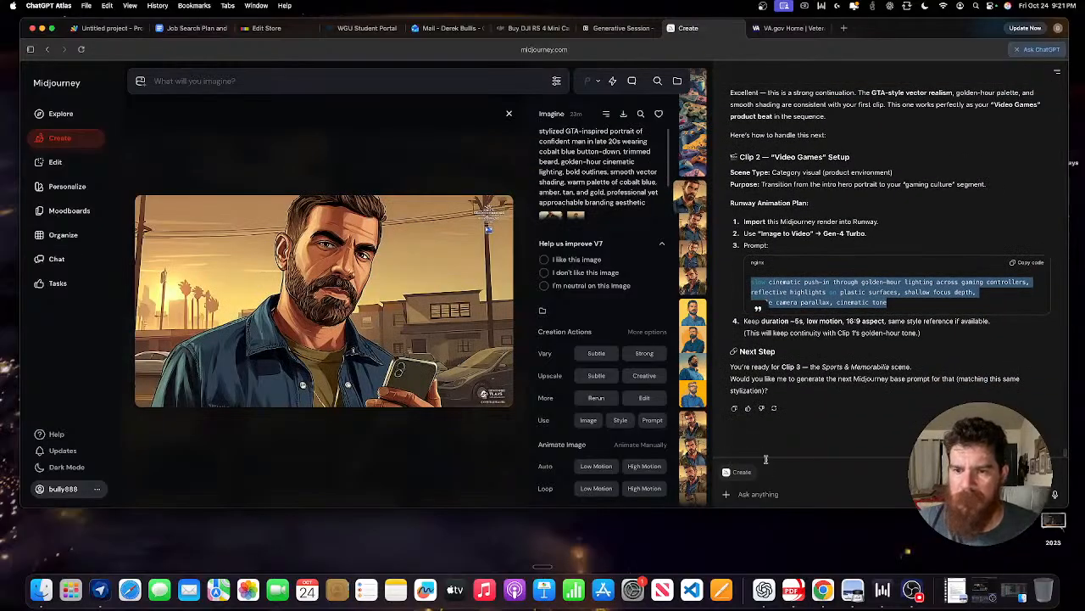
left_click(755, 493)
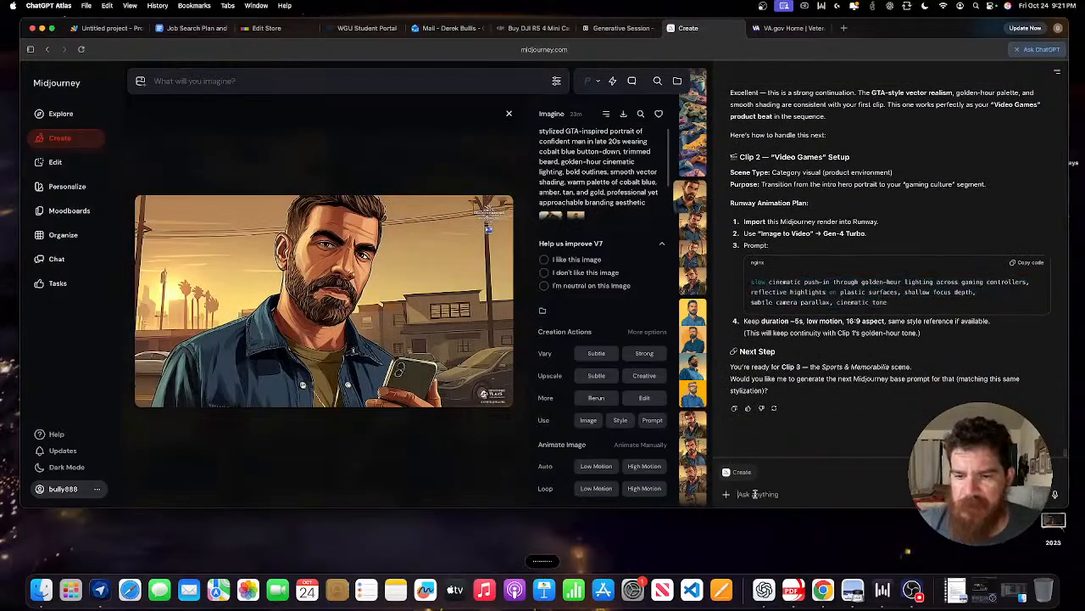
type("Clip 3.")
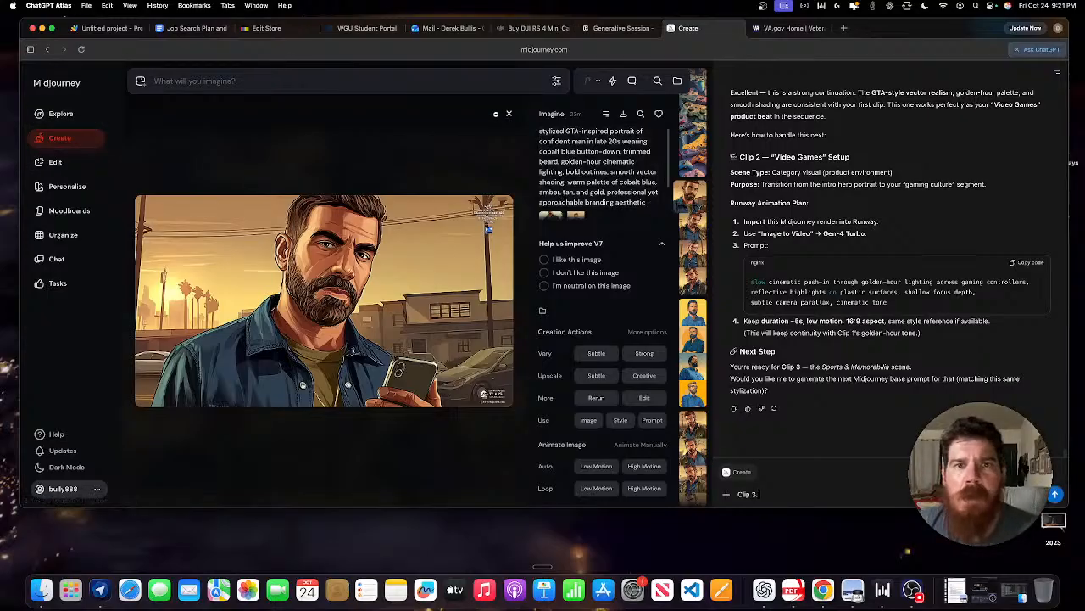
left_click(508, 115)
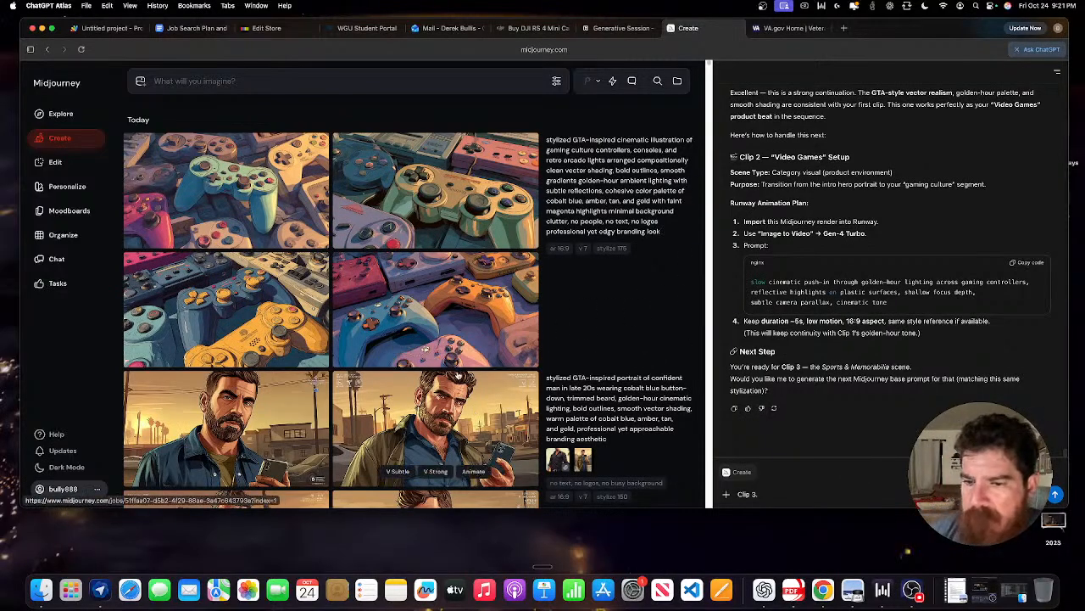
left_click(1055, 495)
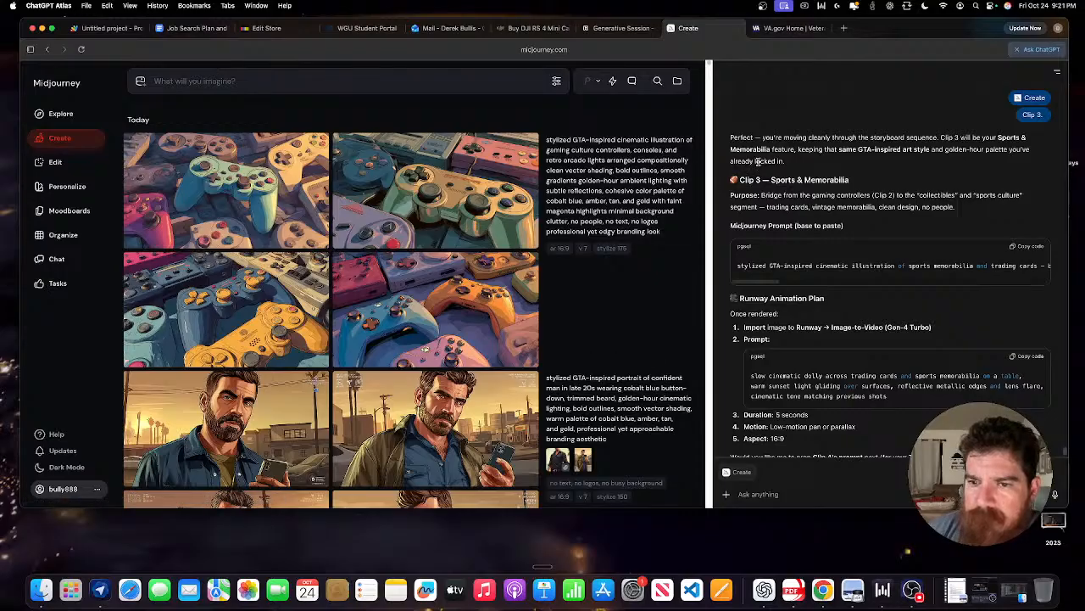
Review the earlier Clip 2 prompt and consistency notes in the ChatGPT conversation.
scroll(757, 162, "up", 6)
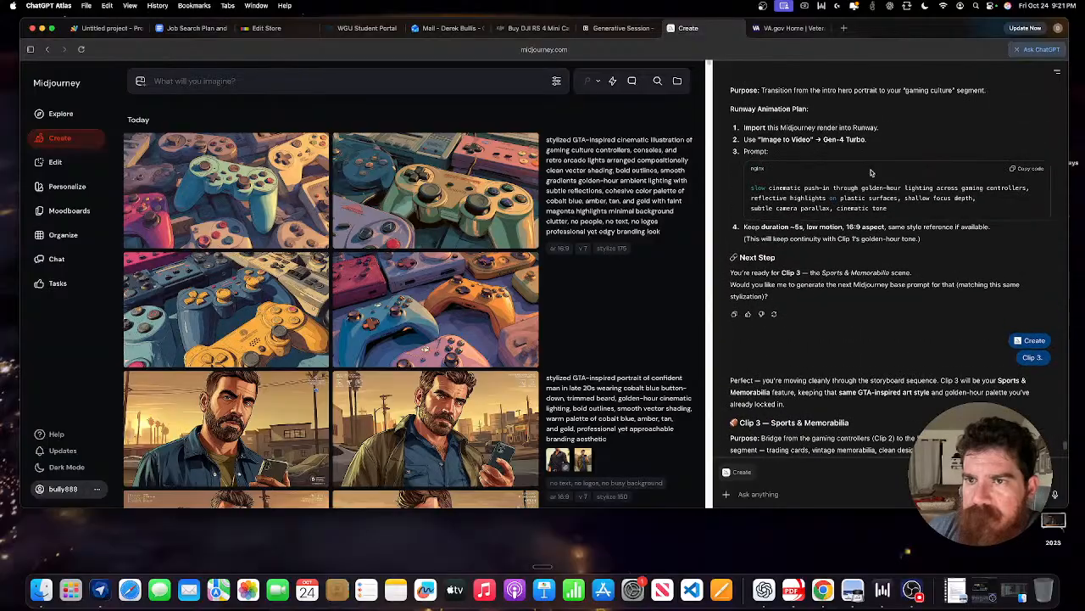
scroll(870, 172, "up", 10)
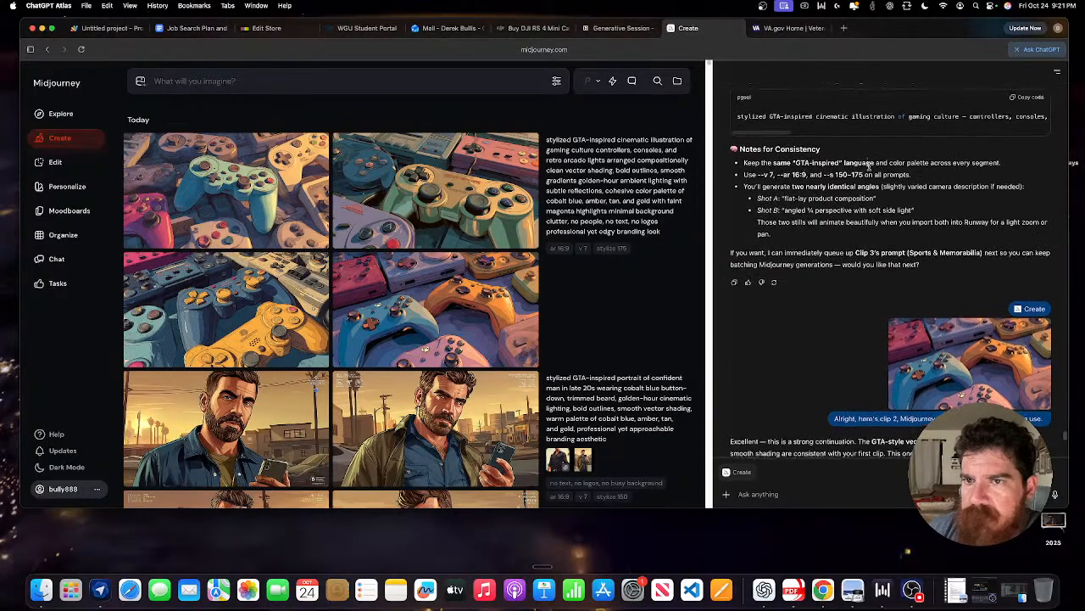
scroll(869, 166, "up", 5)
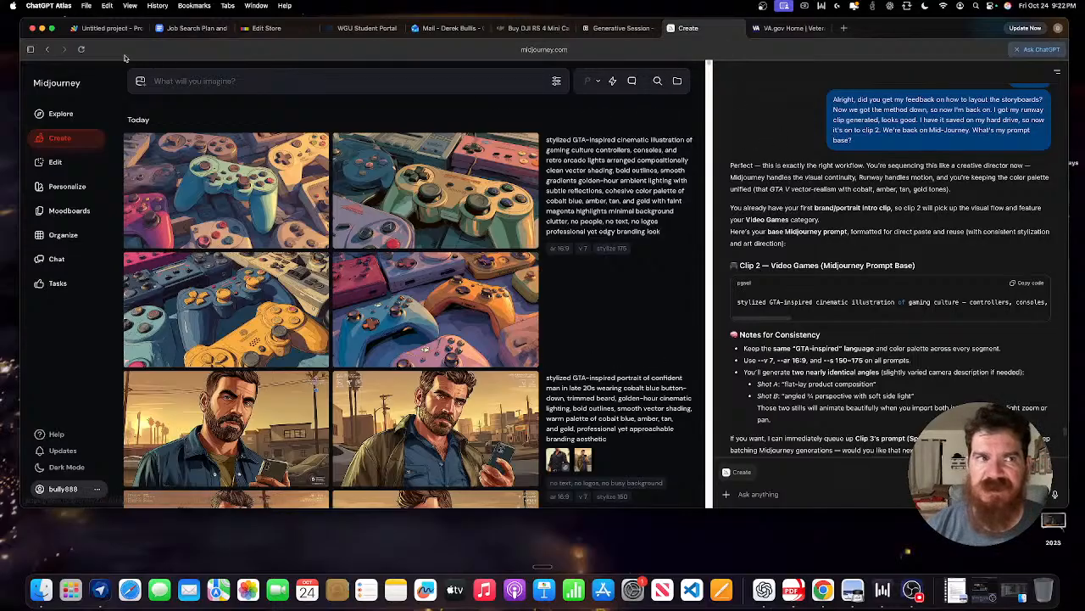
Examine the eBay Edit store page and its earlier ChatGPT conversation, and return to Midjourney's Create page.
left_click(105, 32)
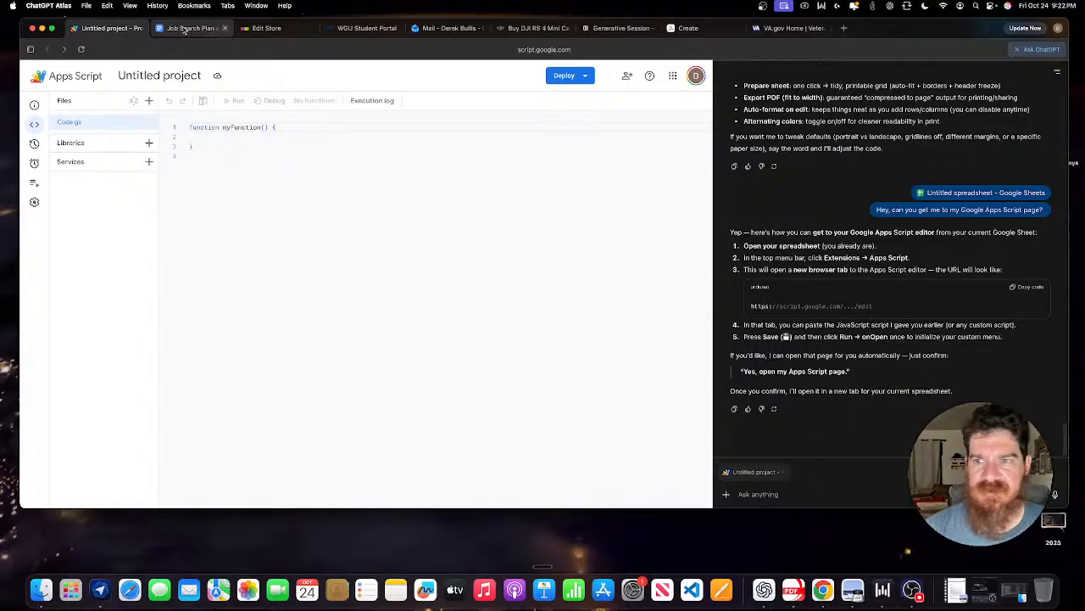
left_click(185, 29)
left_click(264, 28)
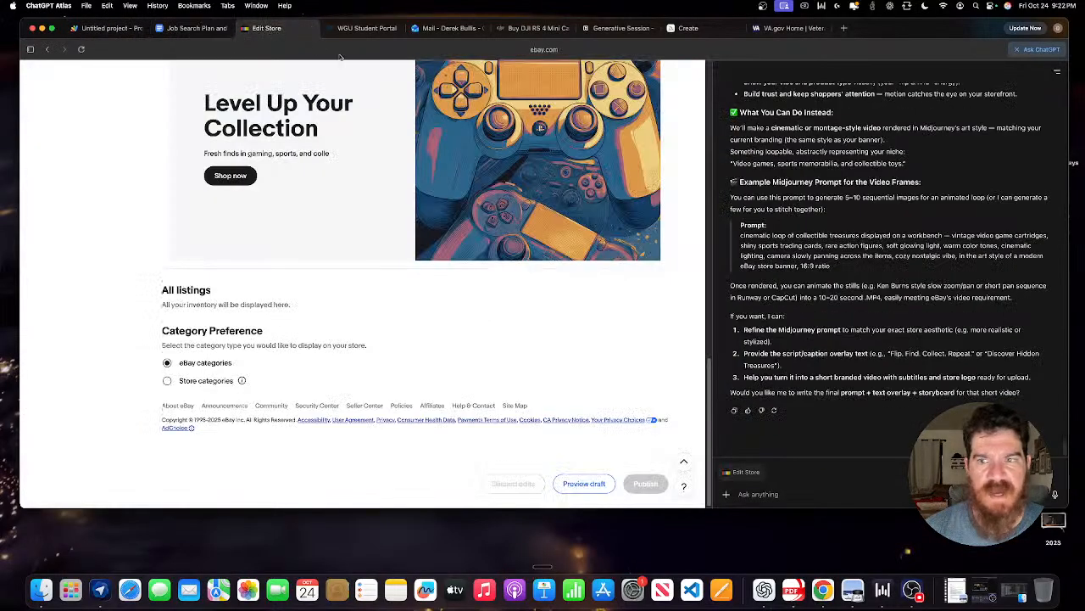
left_click(370, 33)
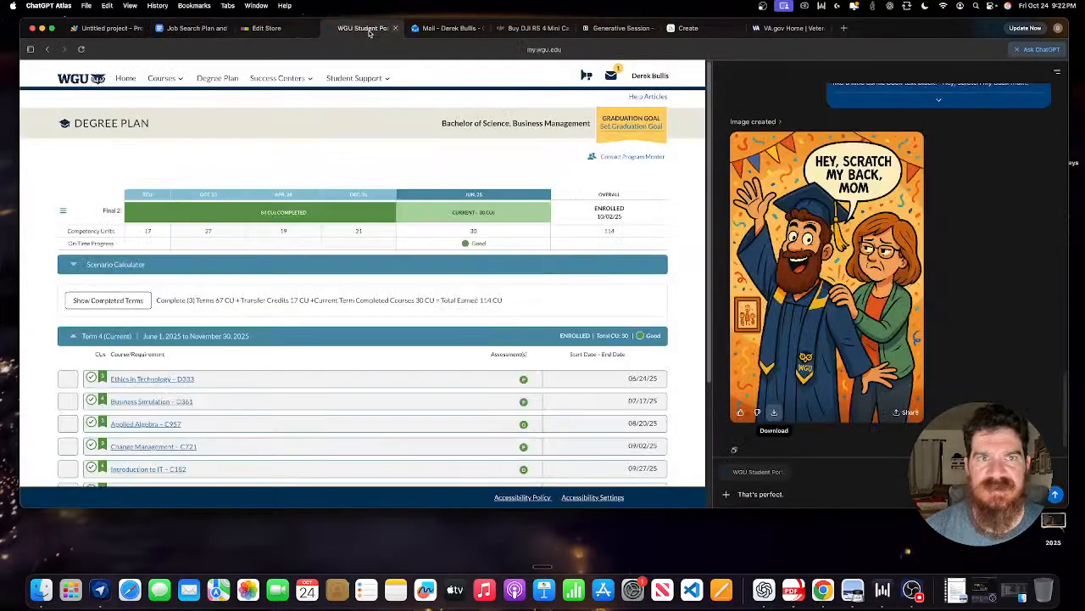
left_click(286, 31)
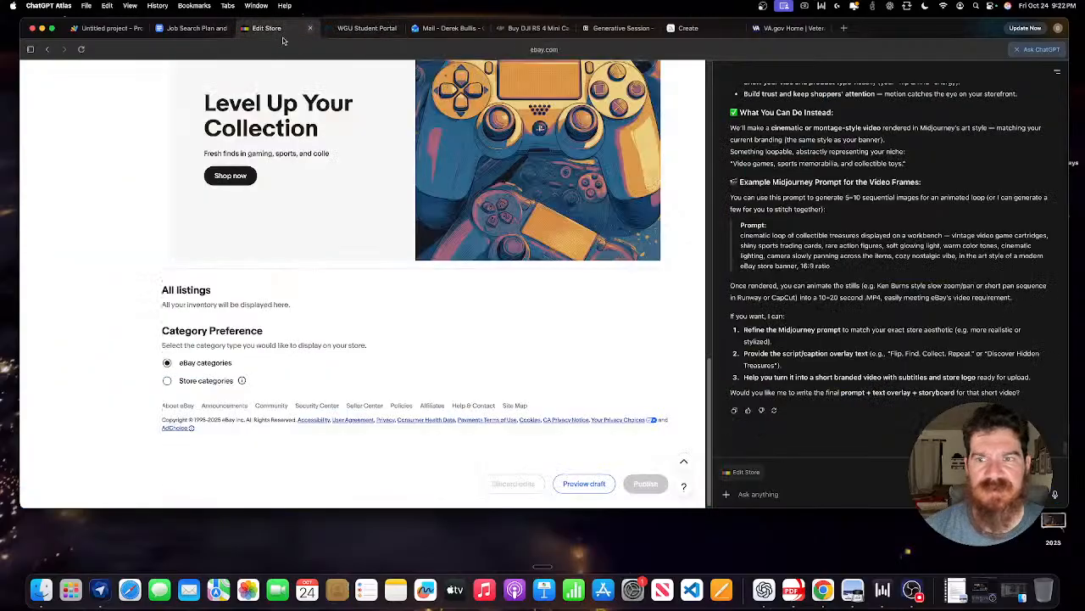
scroll(232, 151, "up", 15)
mouse_move(232, 151)
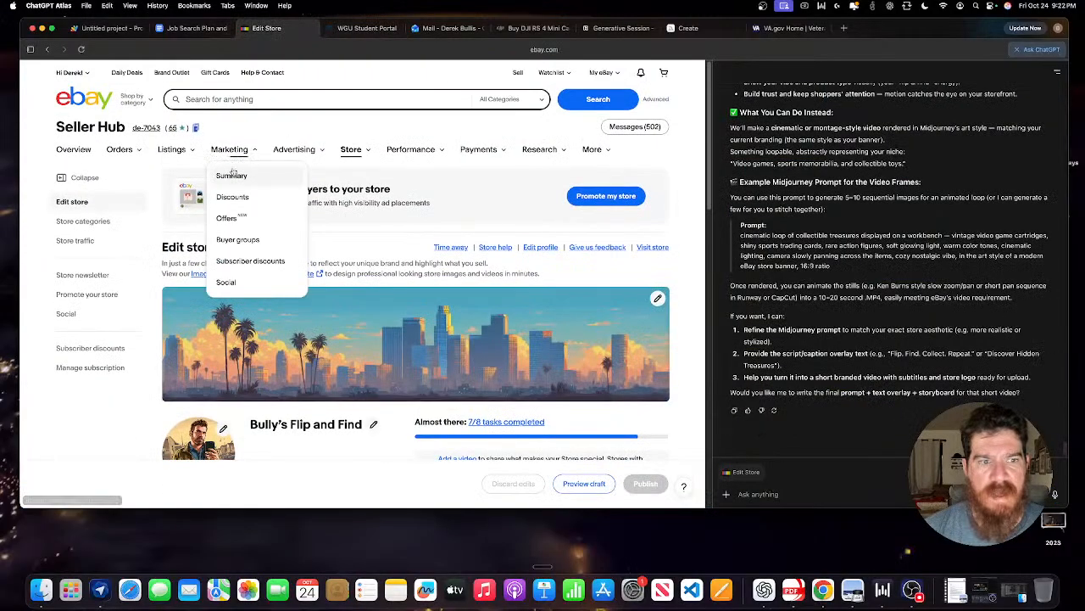
scroll(233, 172, "down", 2)
scroll(903, 166, "up", 10)
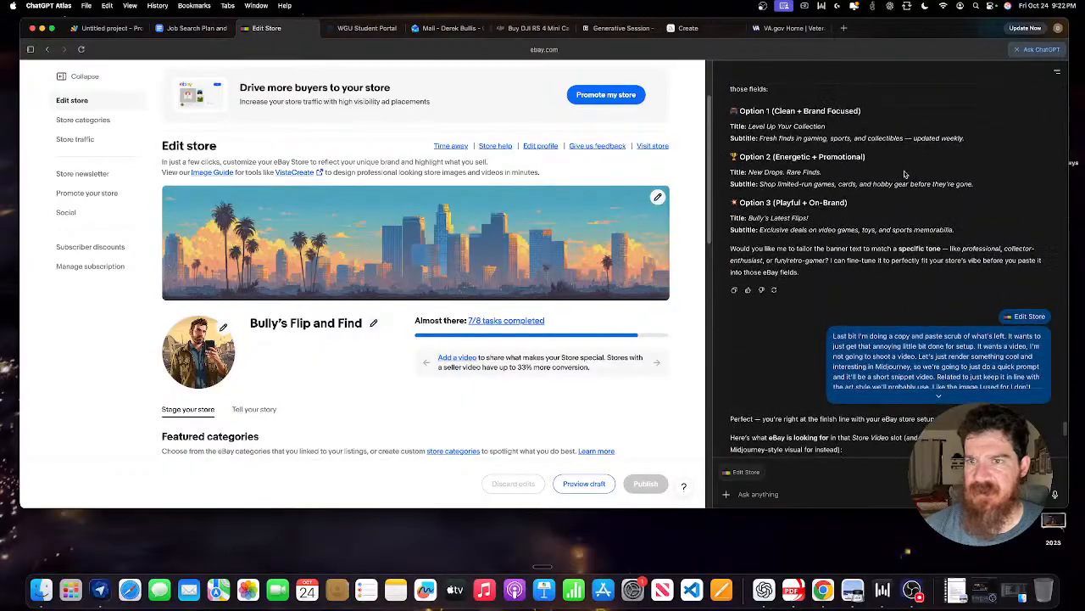
scroll(903, 166, "up", 15)
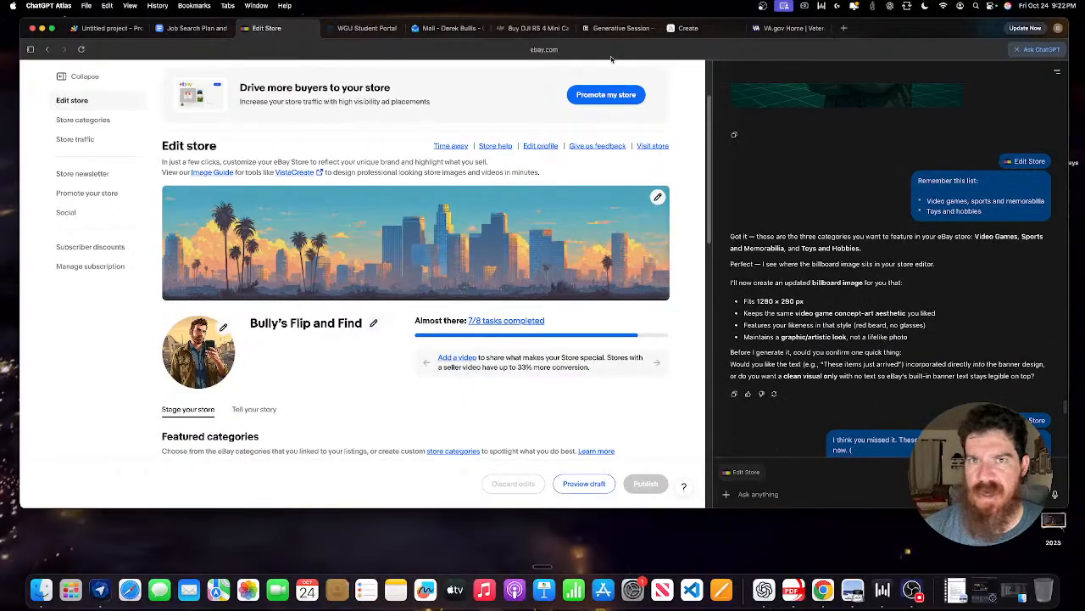
left_click(688, 28)
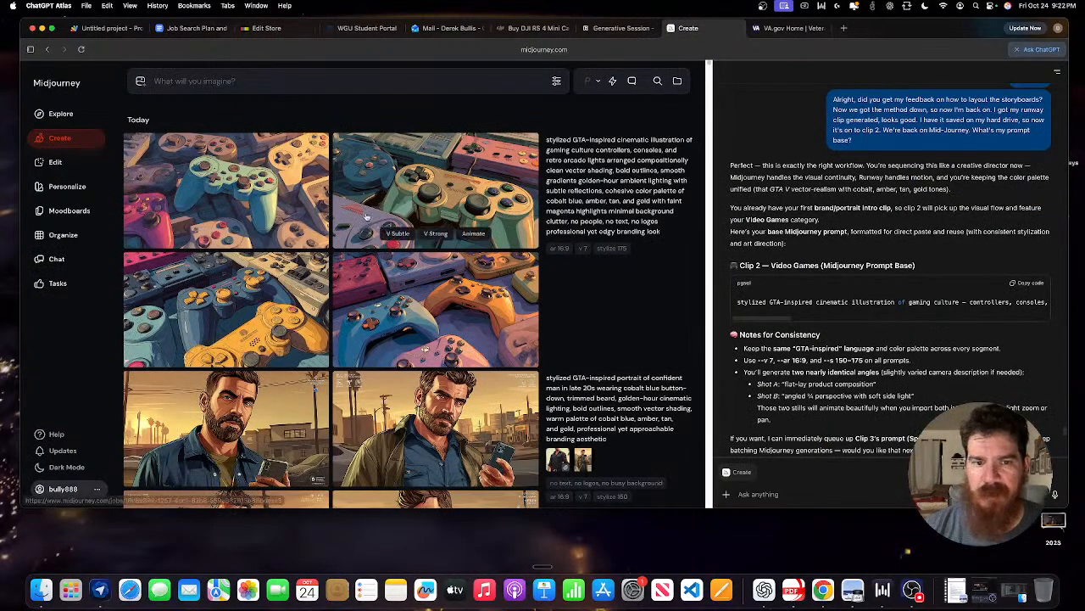
scroll(962, 303, "down", 5)
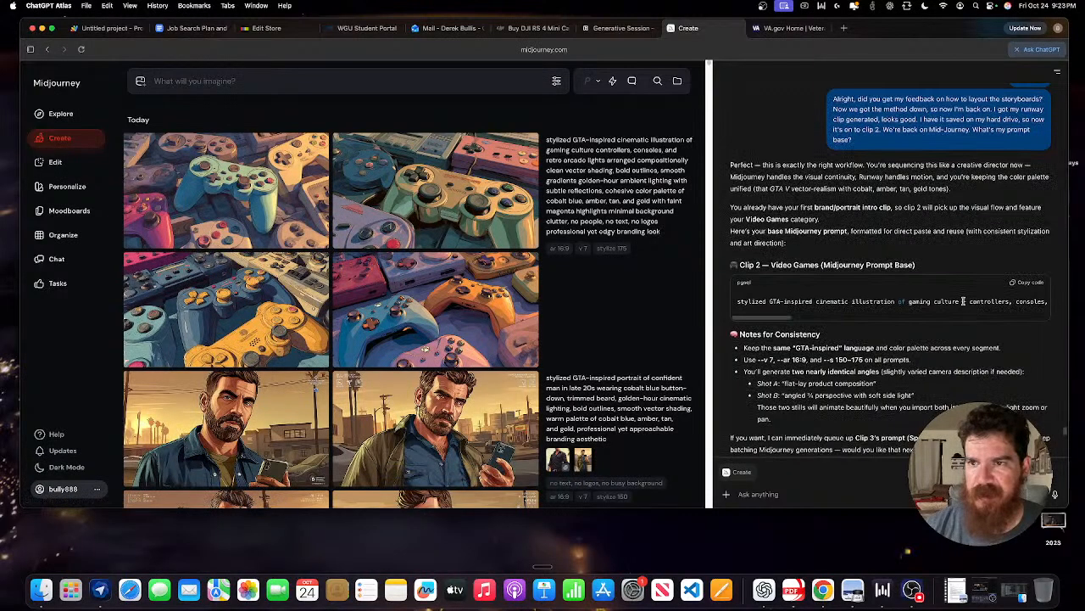
Review the six-segment storyboard in the ChatGPT conversations beside Midjourney and the Runway session, and return to Midjourney's Create page.
scroll(962, 303, "down", 15)
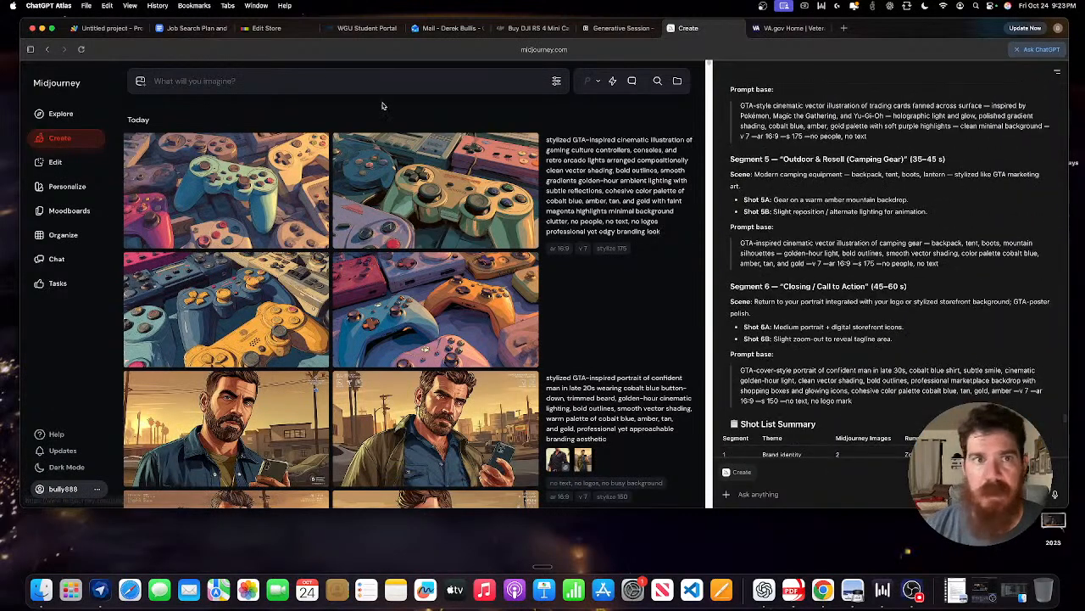
left_click(594, 28)
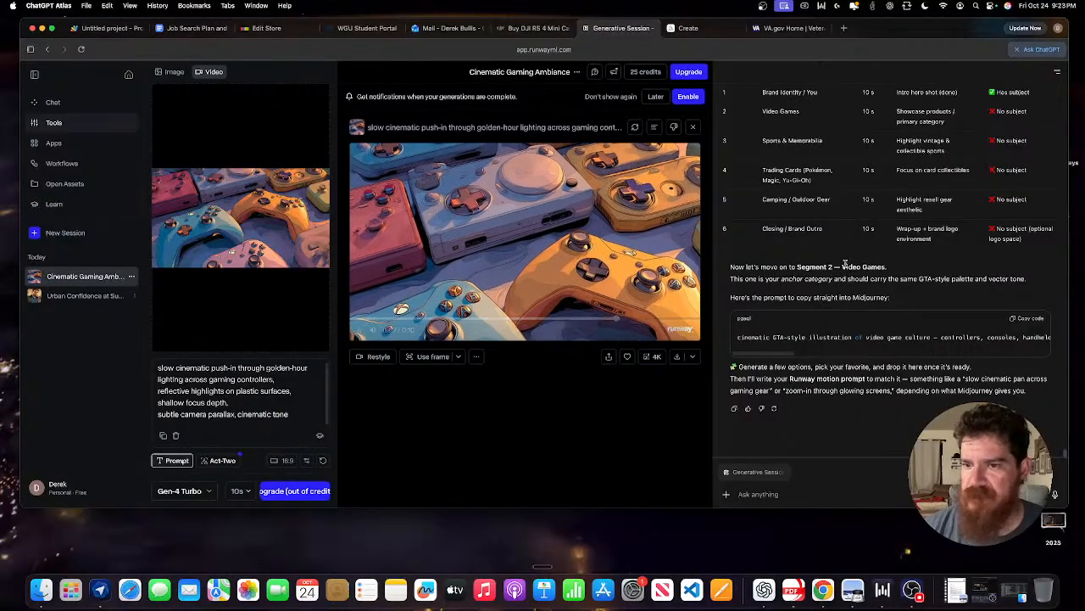
scroll(859, 247, "up", 1)
scroll(860, 247, "up", 3)
scroll(873, 239, "down", 3)
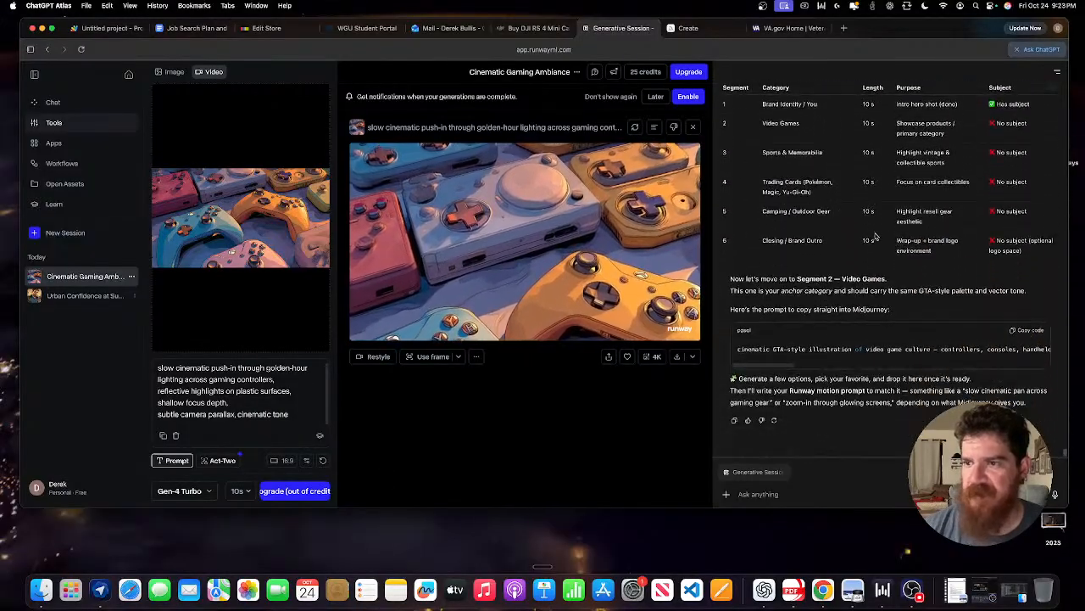
key("ctrl+Tab")
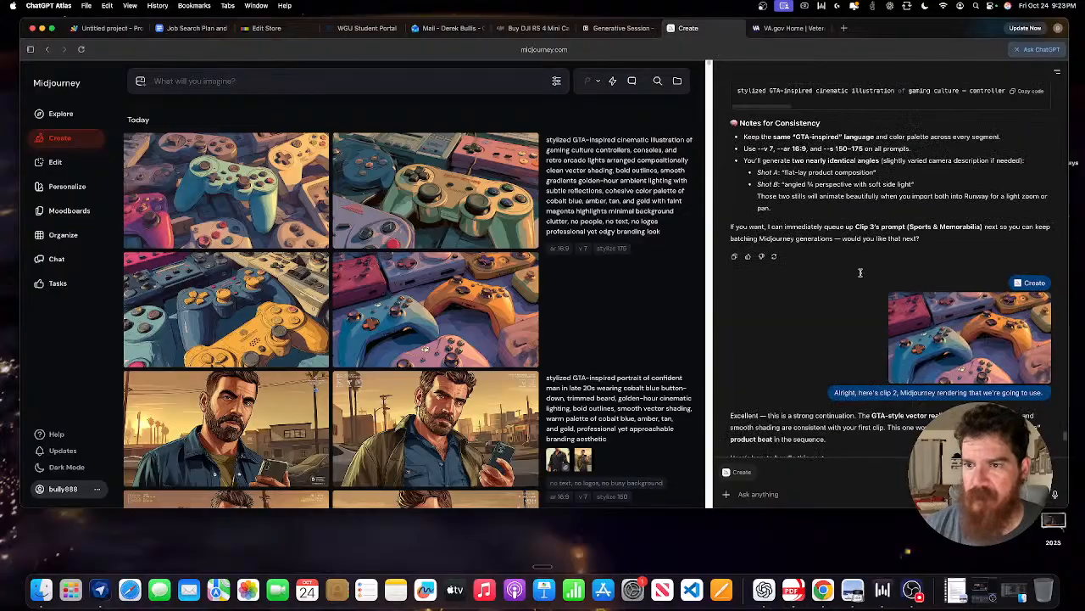
Examine the featured categories on the eBay Edit store page and return to Midjourney's Create page.
left_click(266, 28)
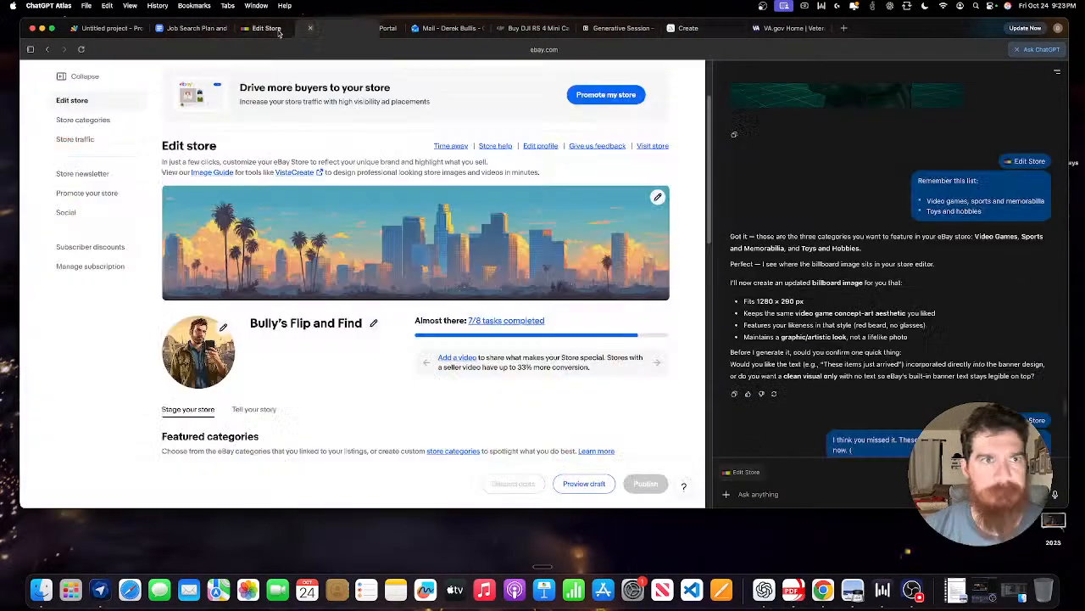
scroll(297, 184, "down", 4)
mouse_move(360, 327)
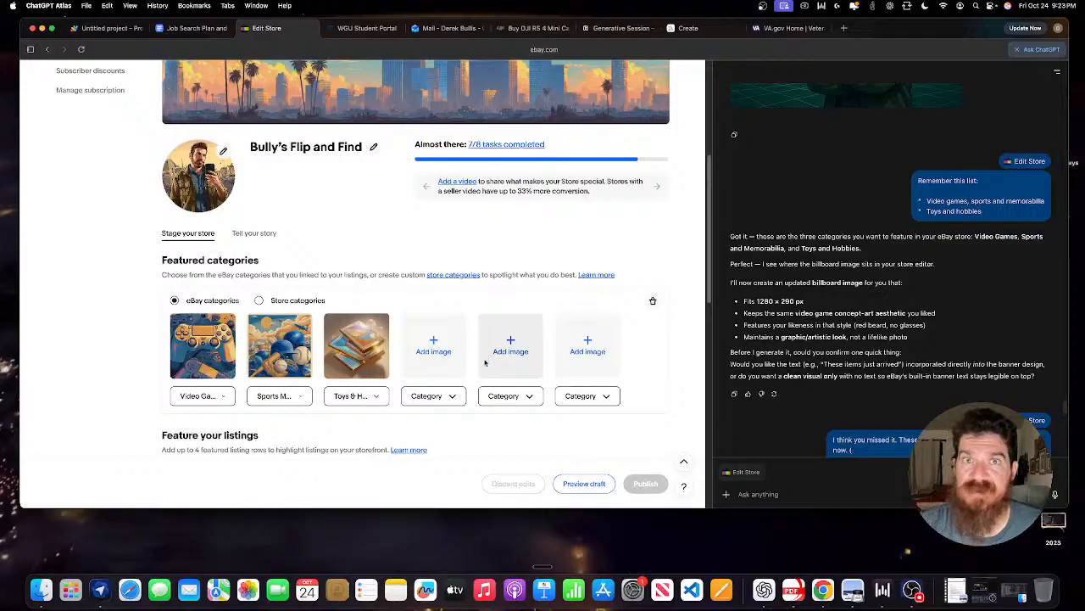
scroll(848, 272, "up", 3)
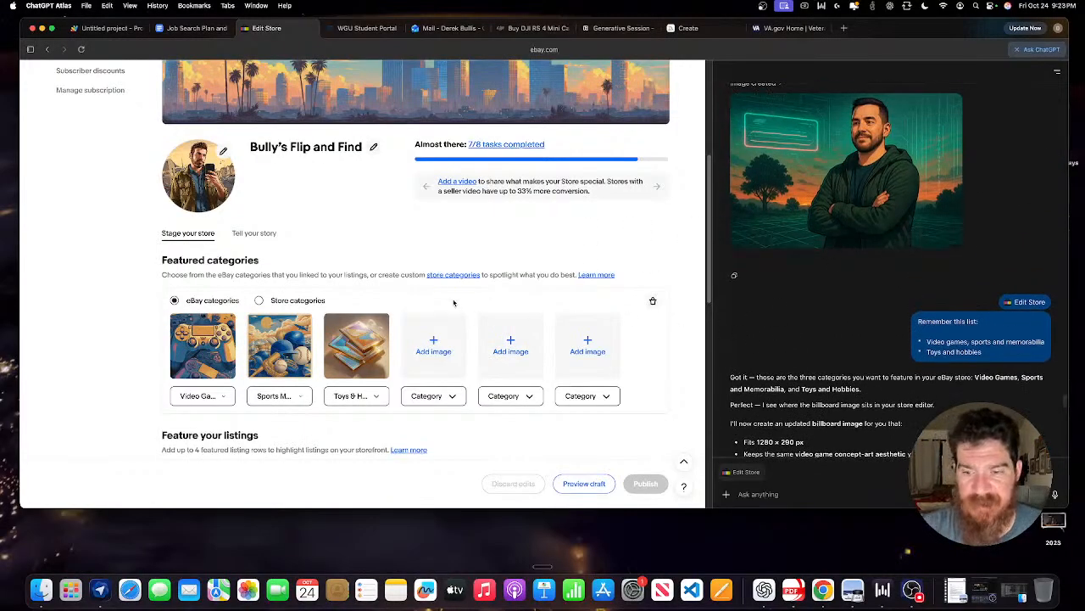
scroll(453, 303, "down", 1)
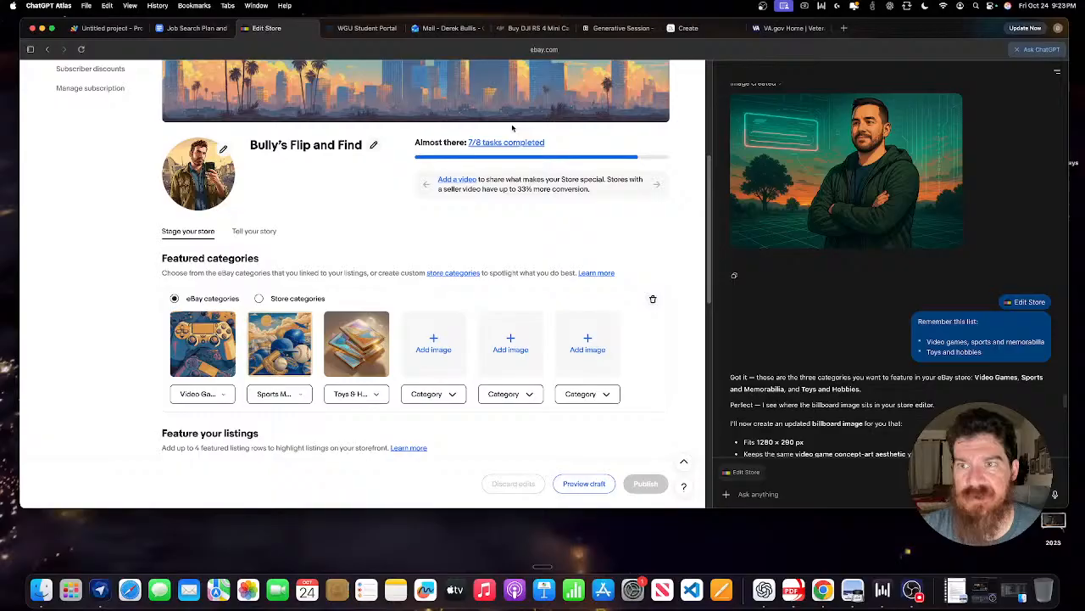
left_click(702, 30)
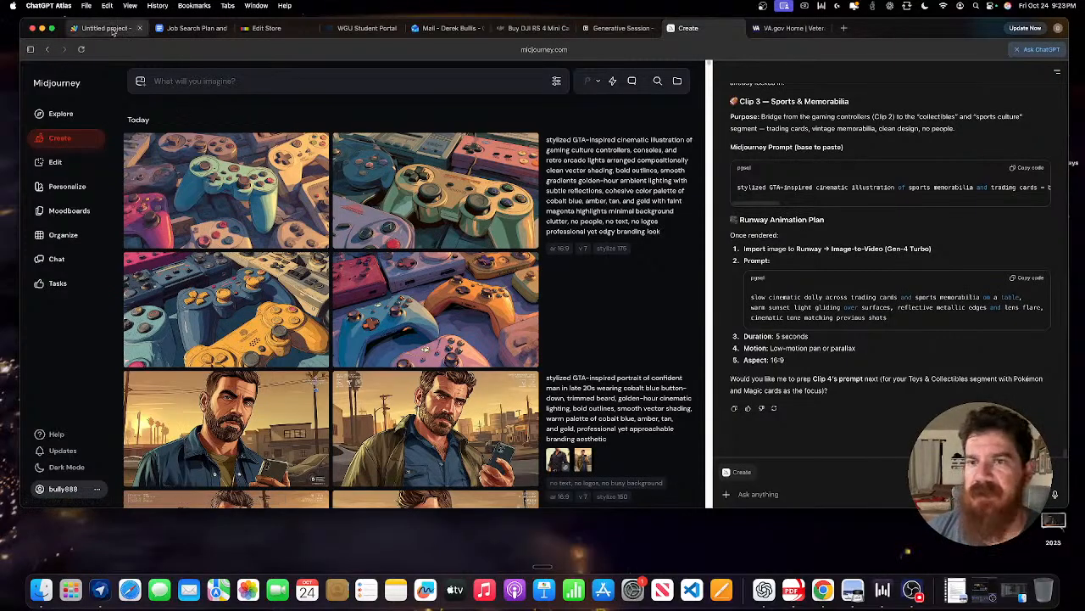
Look through the past chats in the sidebar's chat switcher and the ChatGPT desktop app, and close both without switching chats.
left_click(1058, 73)
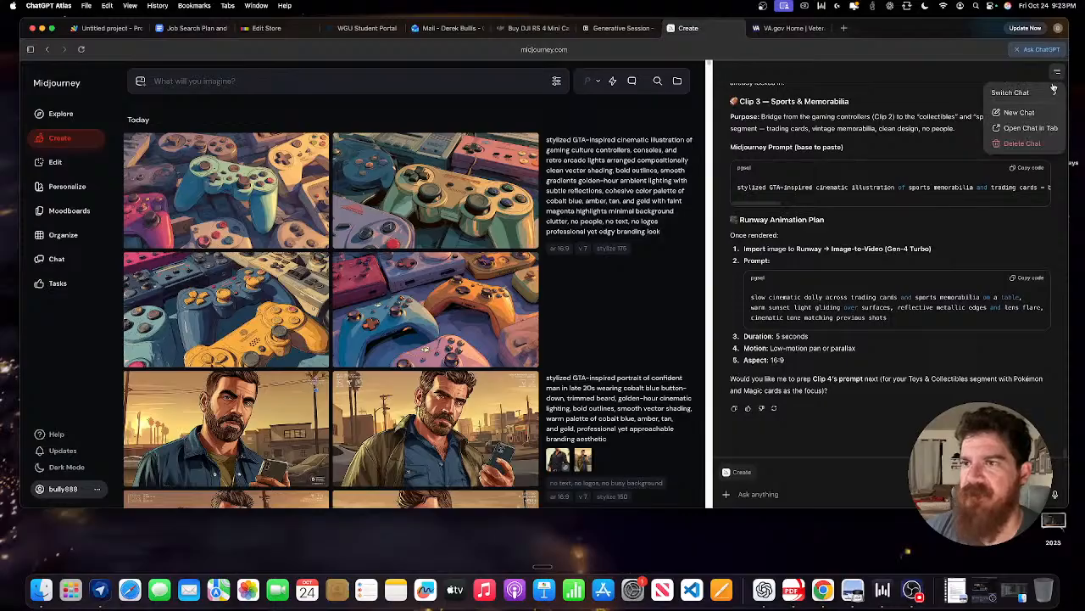
mouse_move(1018, 93)
scroll(903, 212, "up", 10)
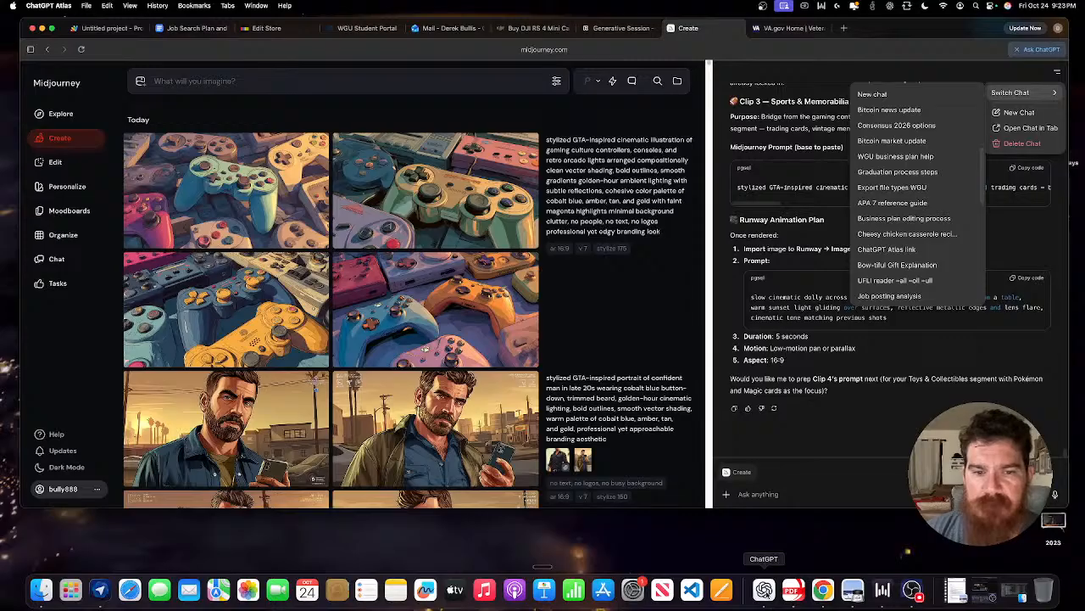
left_click(764, 590)
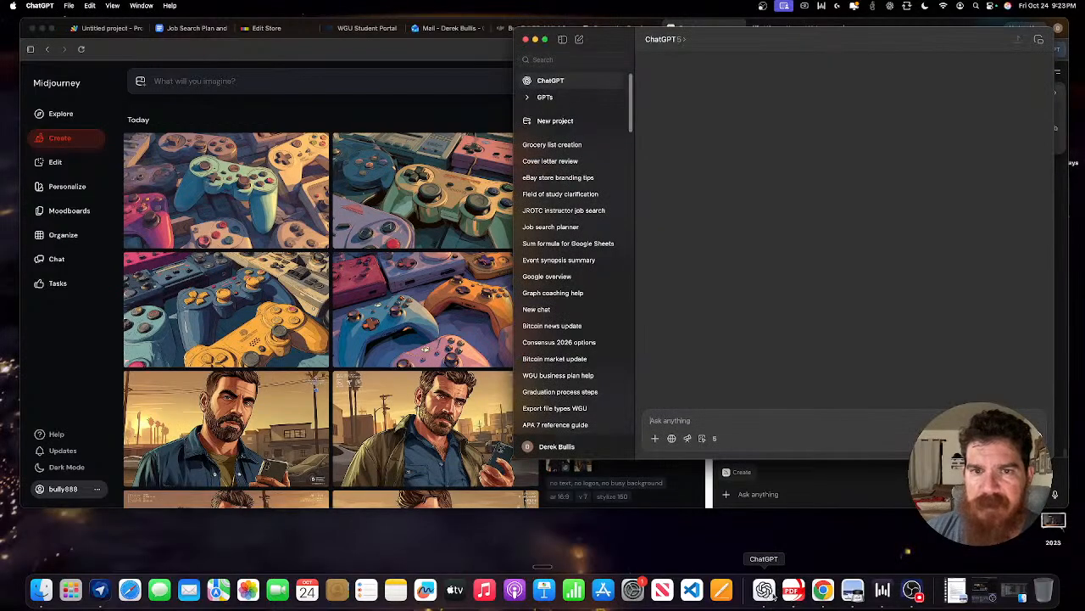
scroll(526, 210, "down", 15)
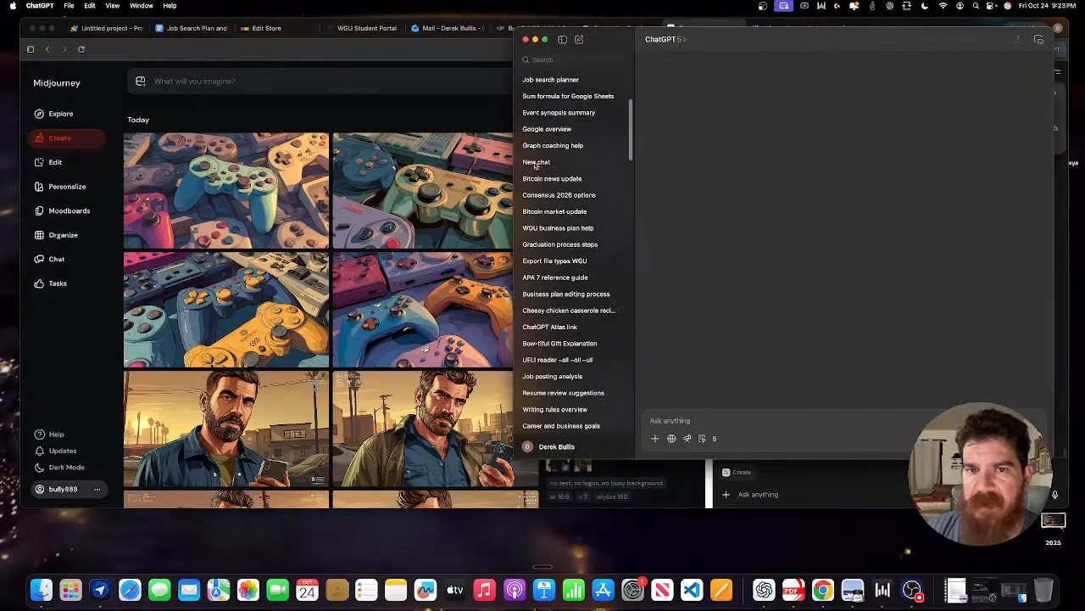
scroll(557, 169, "down", 15)
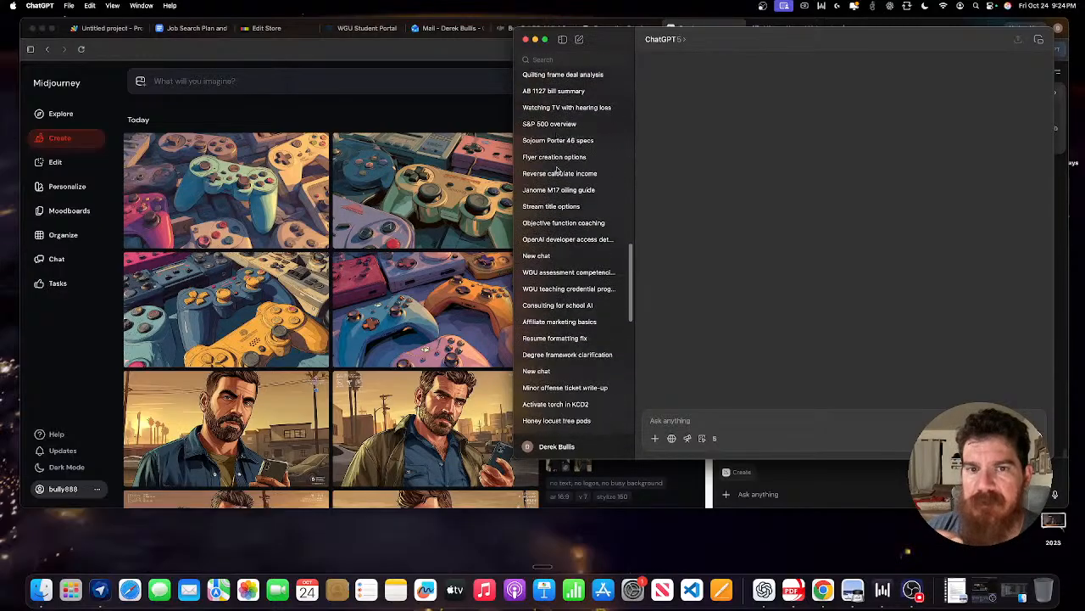
scroll(557, 170, "up", 5)
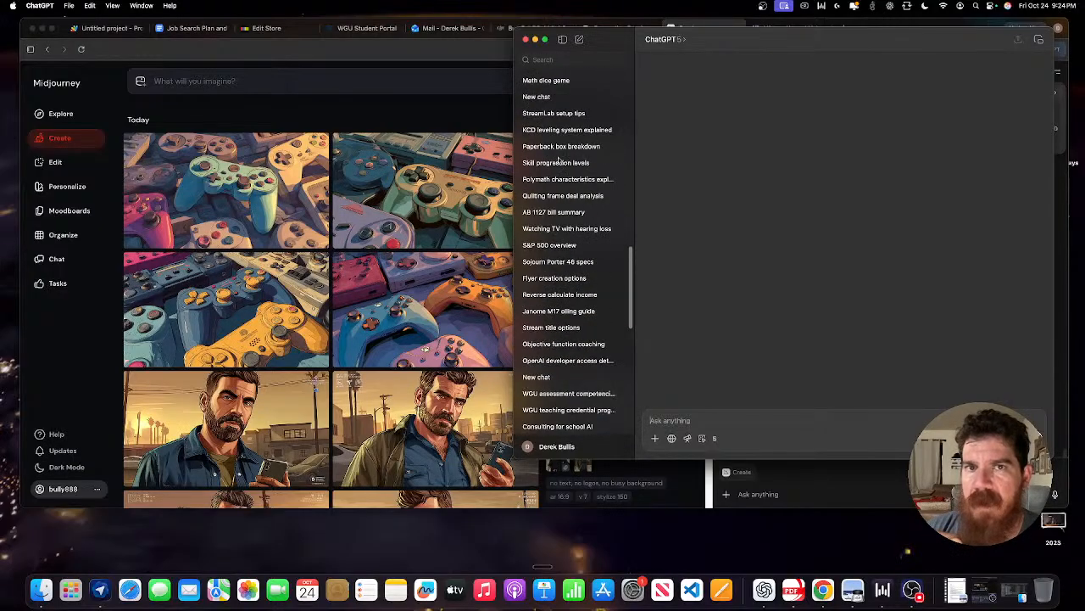
left_click(535, 39)
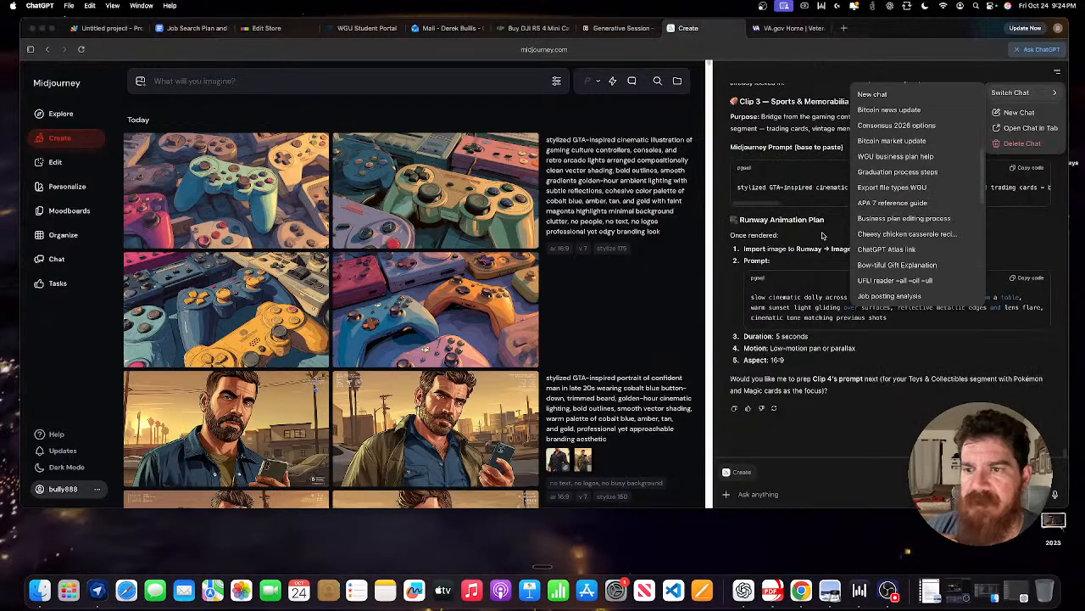
scroll(916, 279, "up", 2)
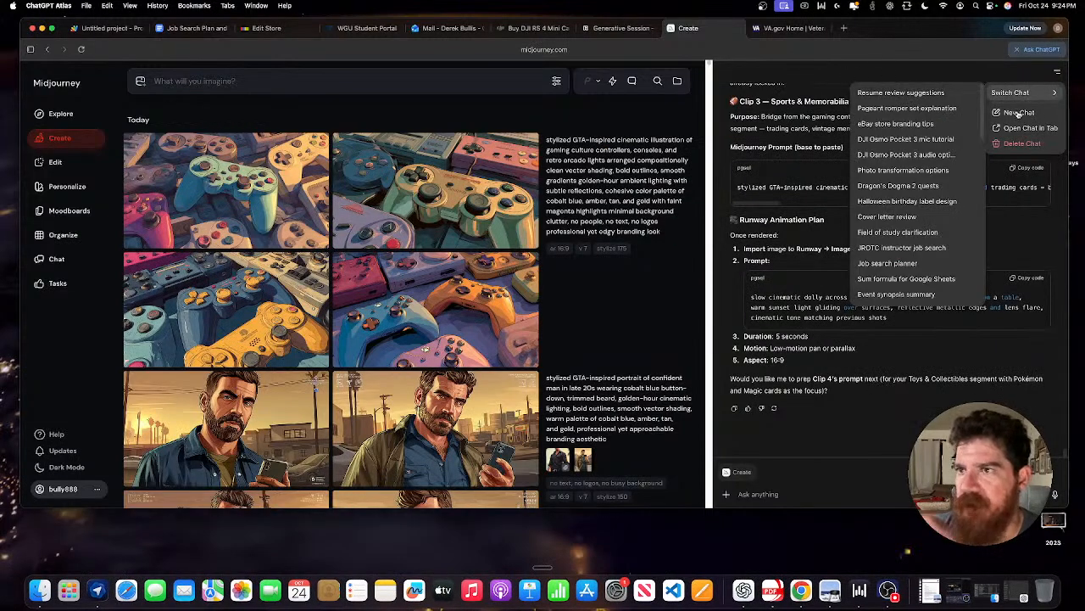
left_click(1032, 73)
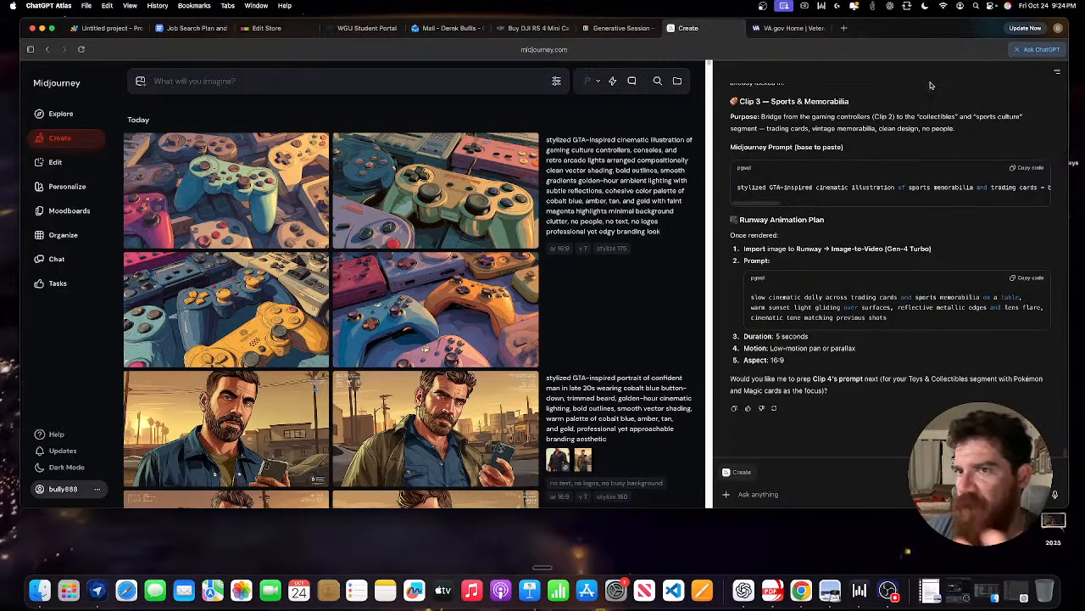
Submit ChatGPT's Clip 3 sports memorabilia and trading cards prompt in Midjourney with --v 7 --ar 16:9 --s 175.
scroll(862, 110, "up", 1)
scroll(863, 110, "up", 1)
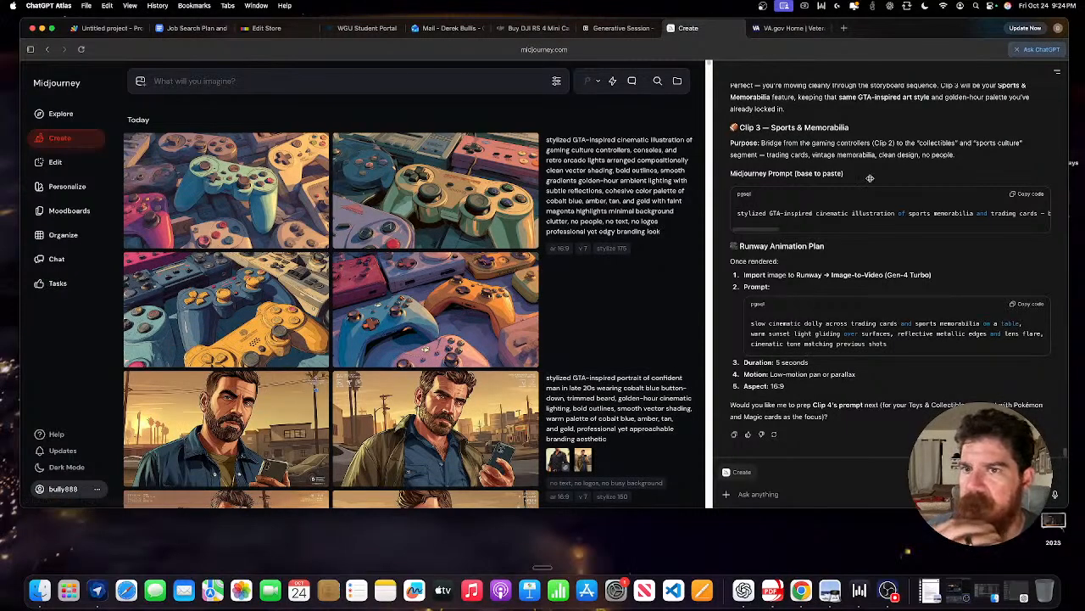
left_click(200, 83)
type("stylized GTA-inspired cinematic illustration of sports memorabilia and trading cards — baseballs, football helmets, and collectible cards (Pokémon, Magic: The Gathering, Yu-Gi-Oh) arranged compositionally on a textured table — clean vector shading, bold outlines, smooth gradients — golden-hour lighting with subtle reflections and warm highlights — cohesive color palette of cobalt blue, amber, tan, and gold with faint magenta tones — minimal background clutter, no people, no text, no logos — professional yet nostalgic branding aesthetic --v 7 --ar 16:9 --s 175")
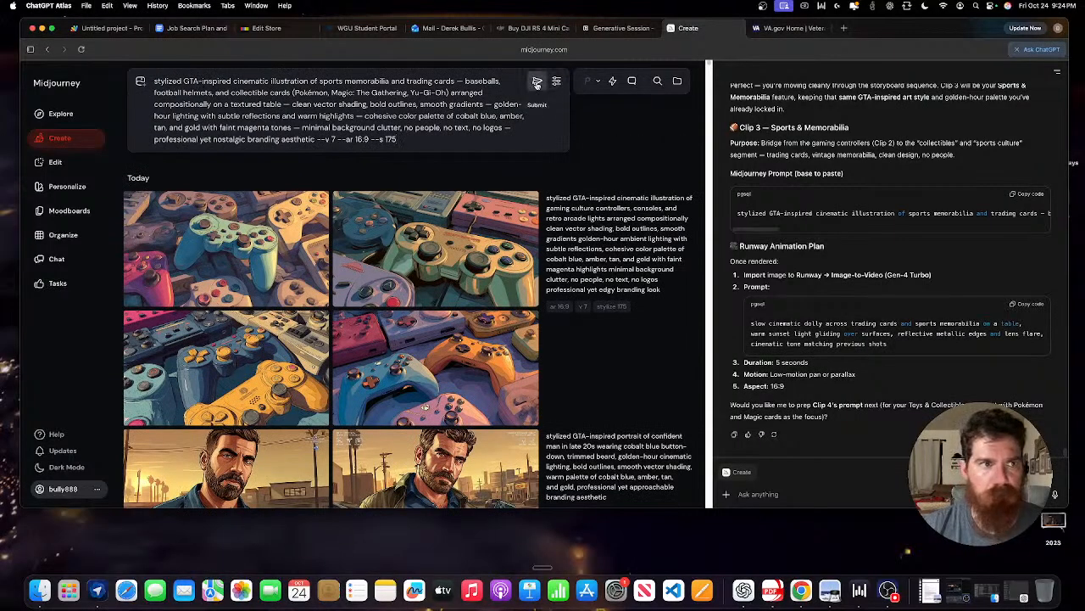
left_click(537, 83)
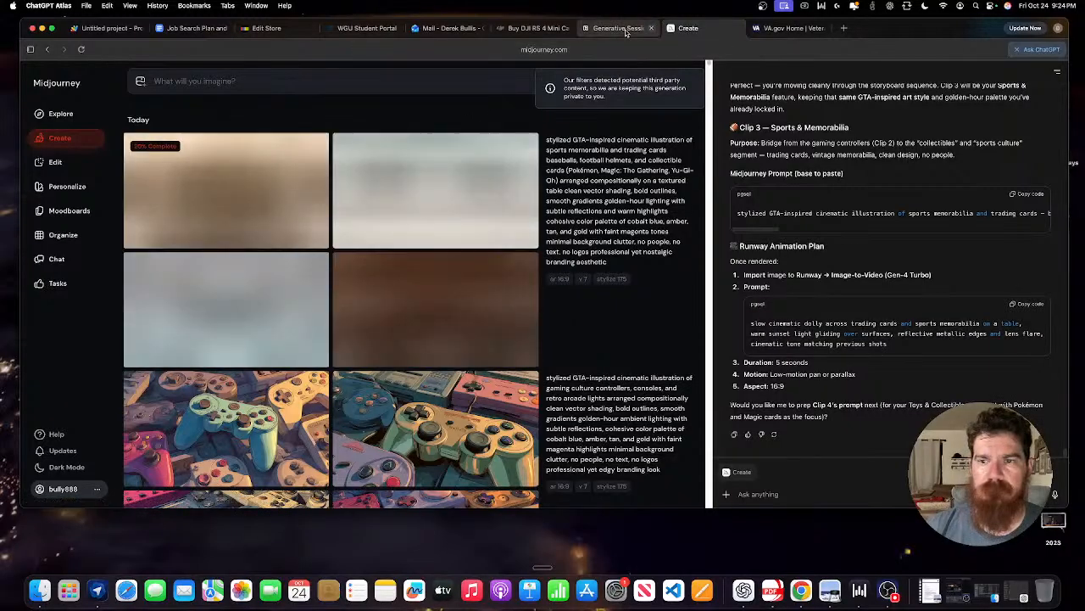
Copy the Clip 3 Runway animation prompt, switch to the Runway session and postpone the notification request.
left_click(1031, 304)
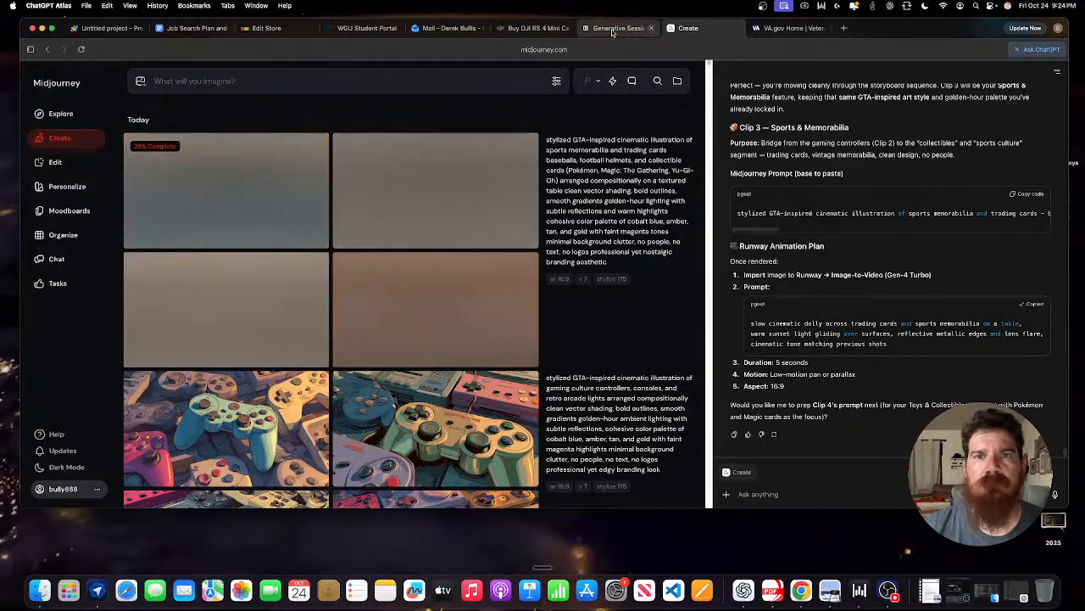
left_click(622, 28)
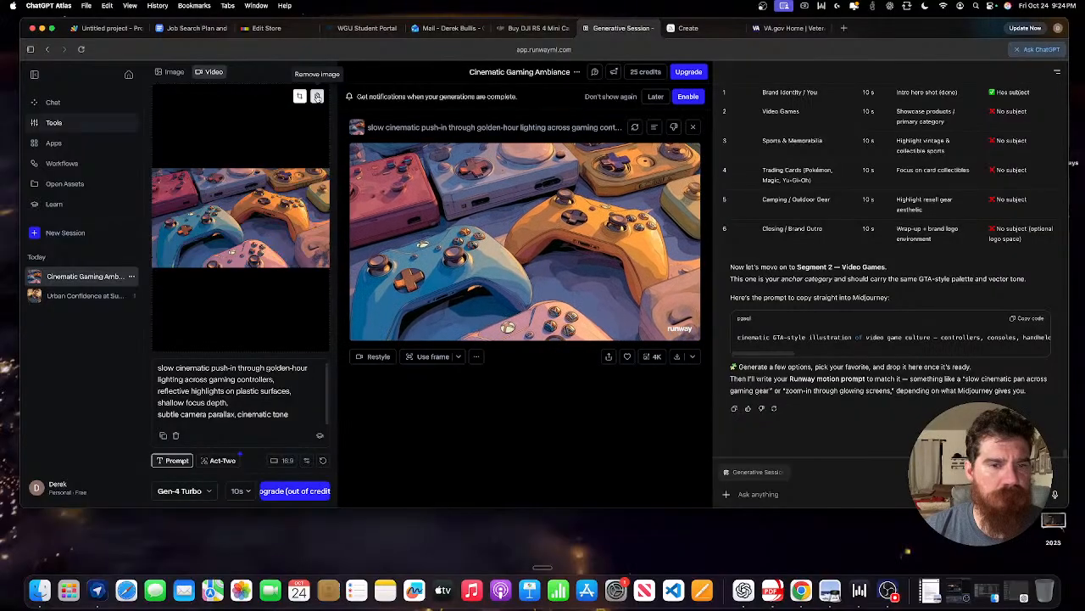
left_click(656, 96)
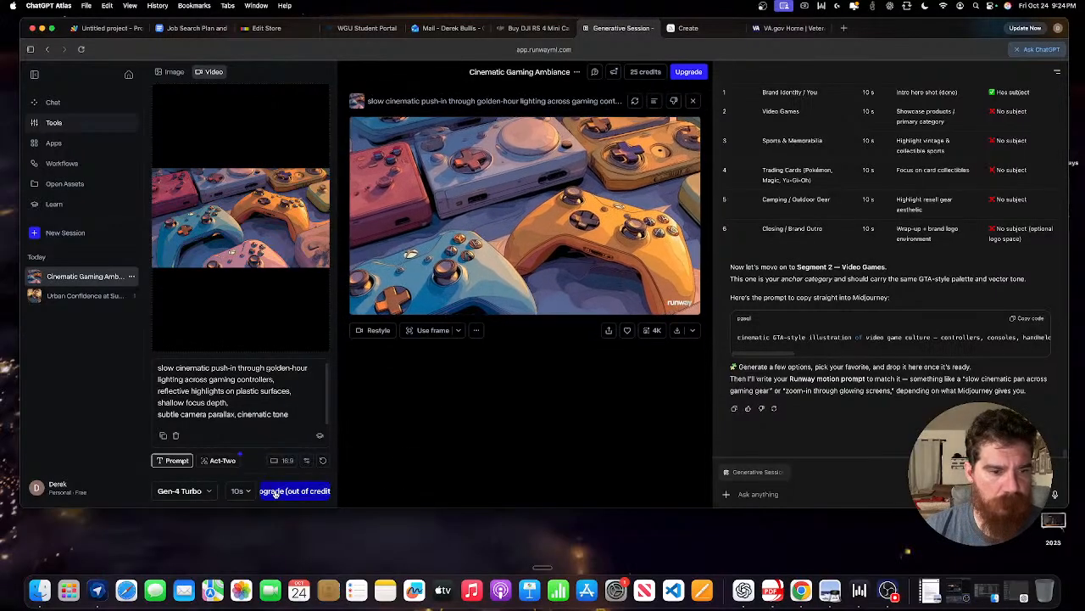
Set the Gen-4 Turbo video duration to 5 seconds and remove the game controllers input image.
left_click(246, 491)
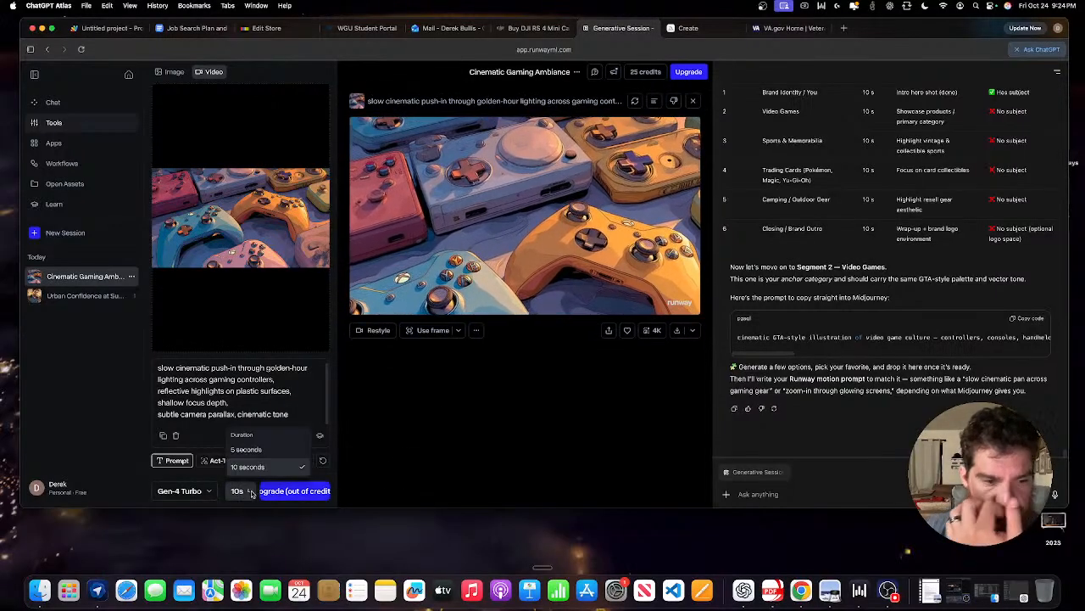
left_click(246, 449)
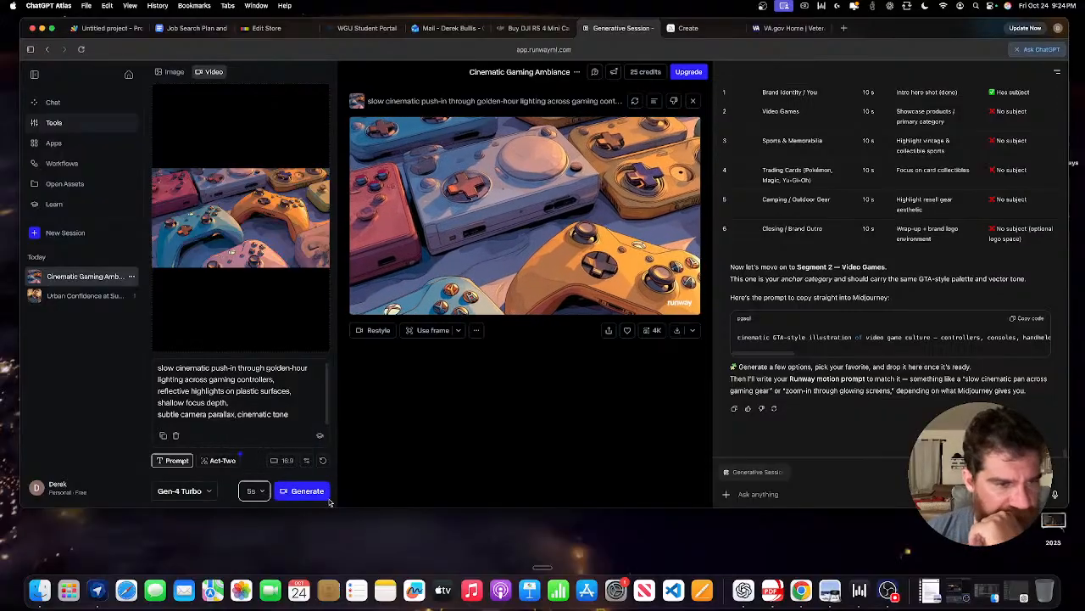
mouse_move(311, 123)
left_click(317, 98)
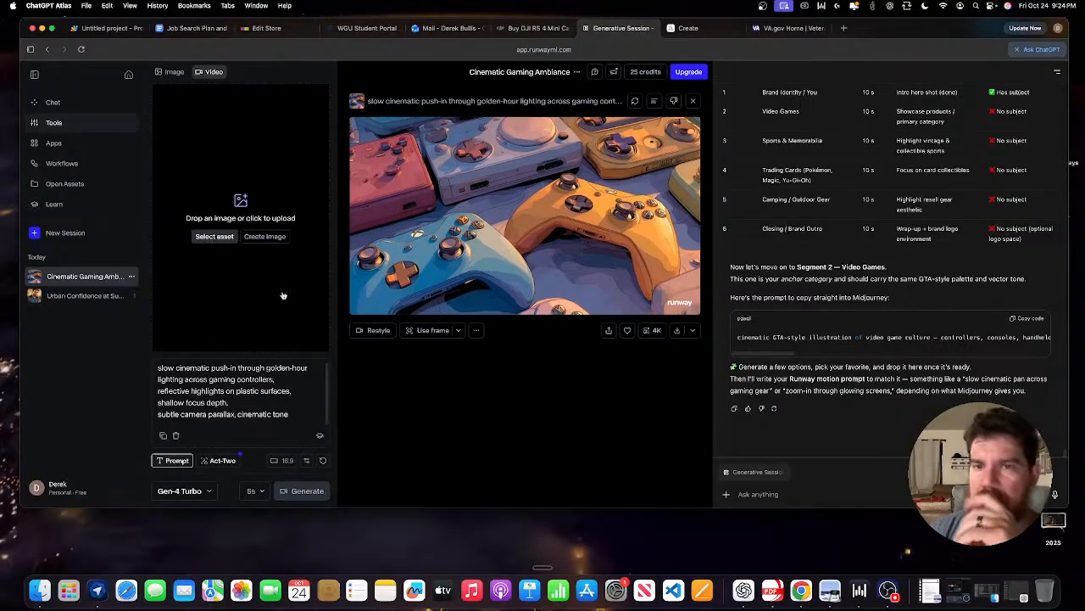
Return to Midjourney, open the Clip 3 image with two blue football helmets and cards, and save it to Downloads.
left_click(690, 30)
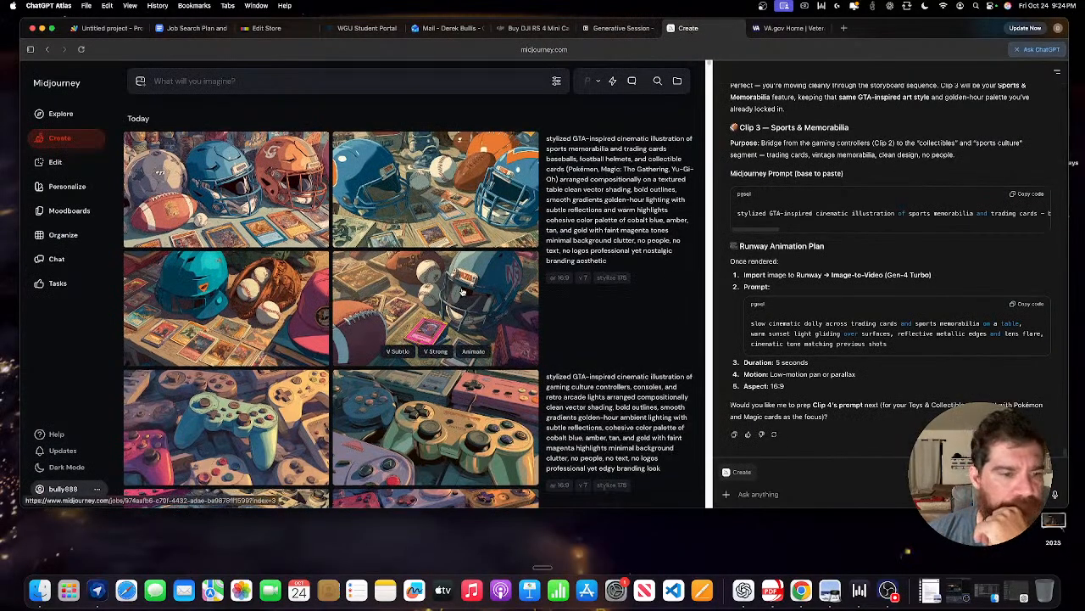
scroll(475, 499, "down", 1)
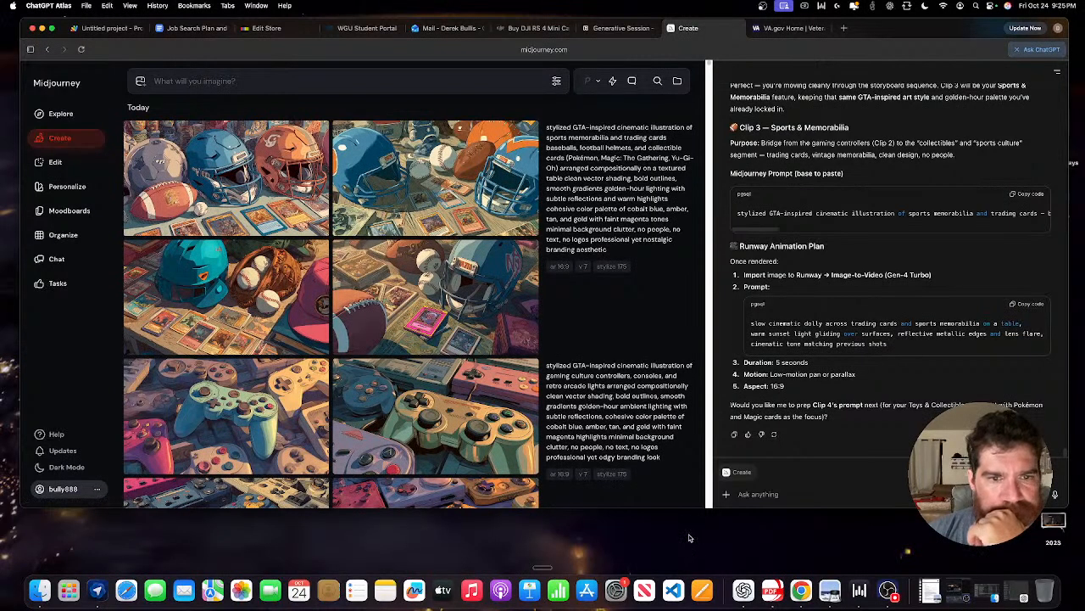
mouse_move(473, 336)
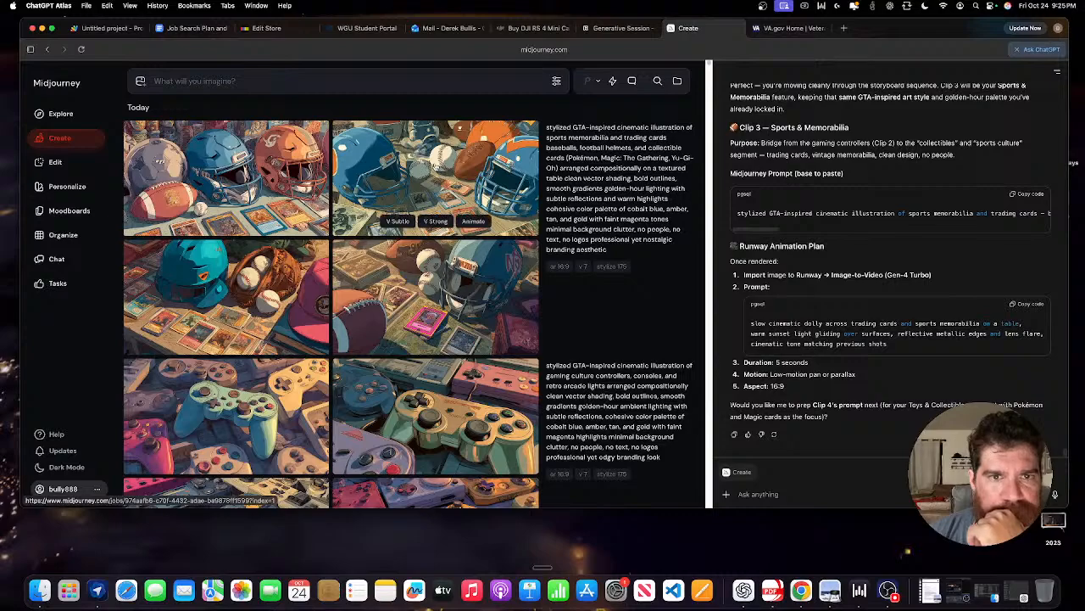
left_click(434, 169)
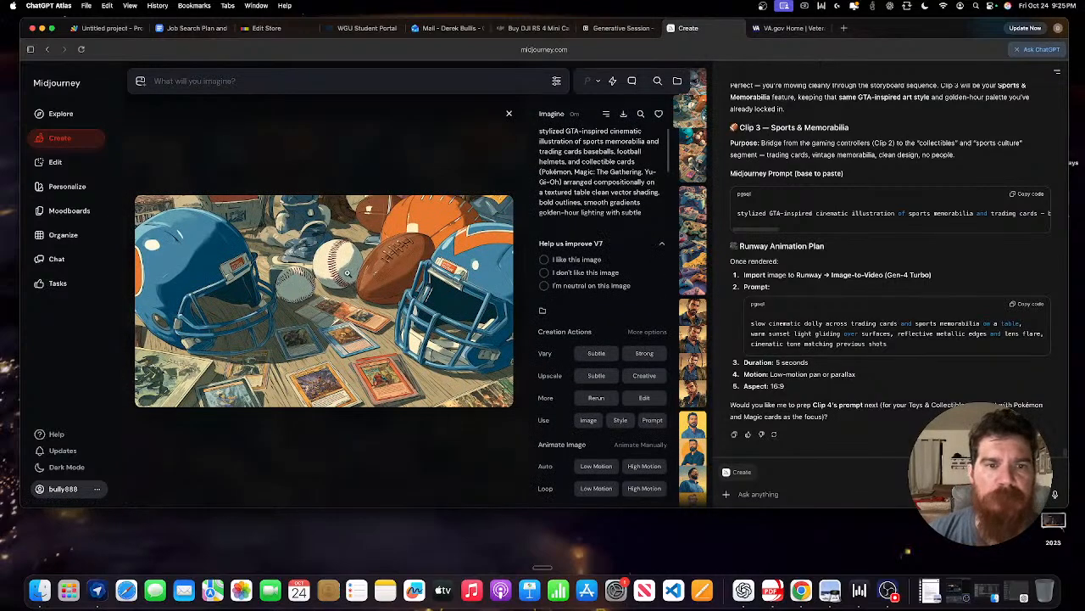
right_click(369, 298)
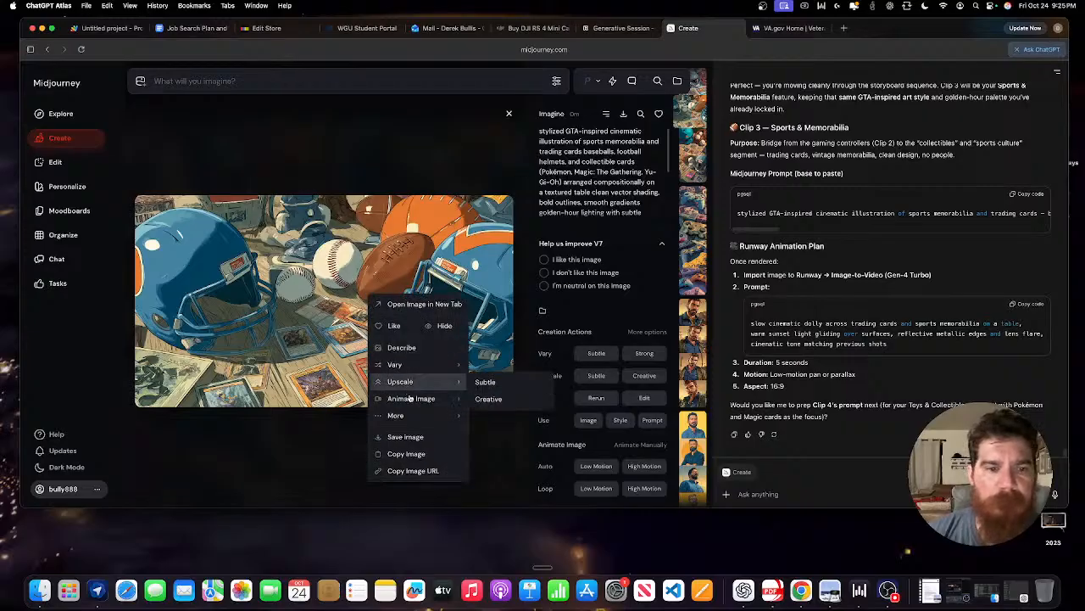
left_click(407, 437)
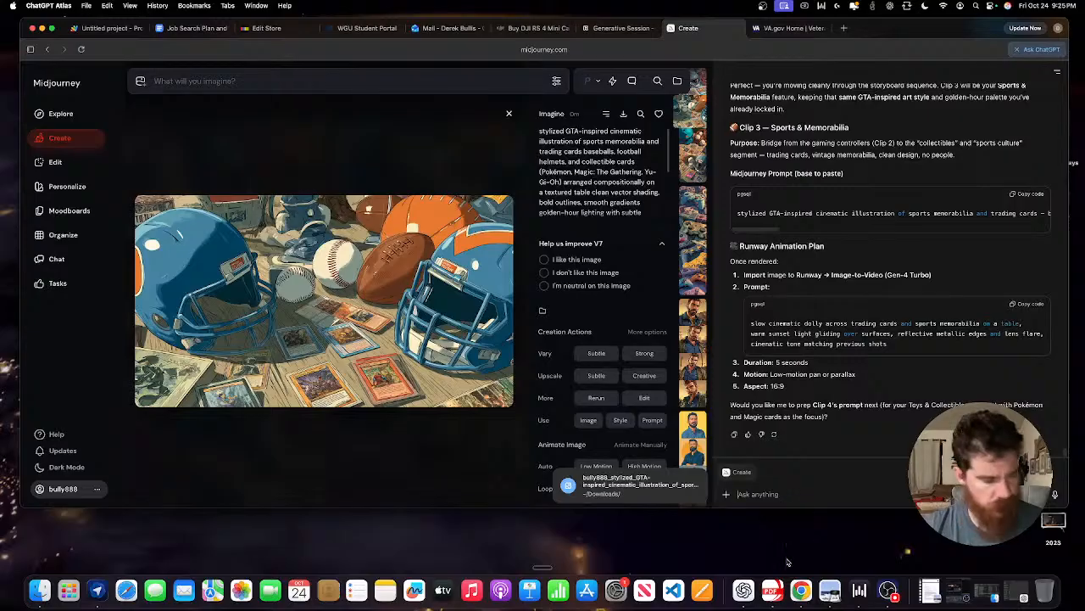
Attach the downloaded Clip 3 image with two blue football helmets and trading cards to the ChatGPT message.
left_click(726, 493)
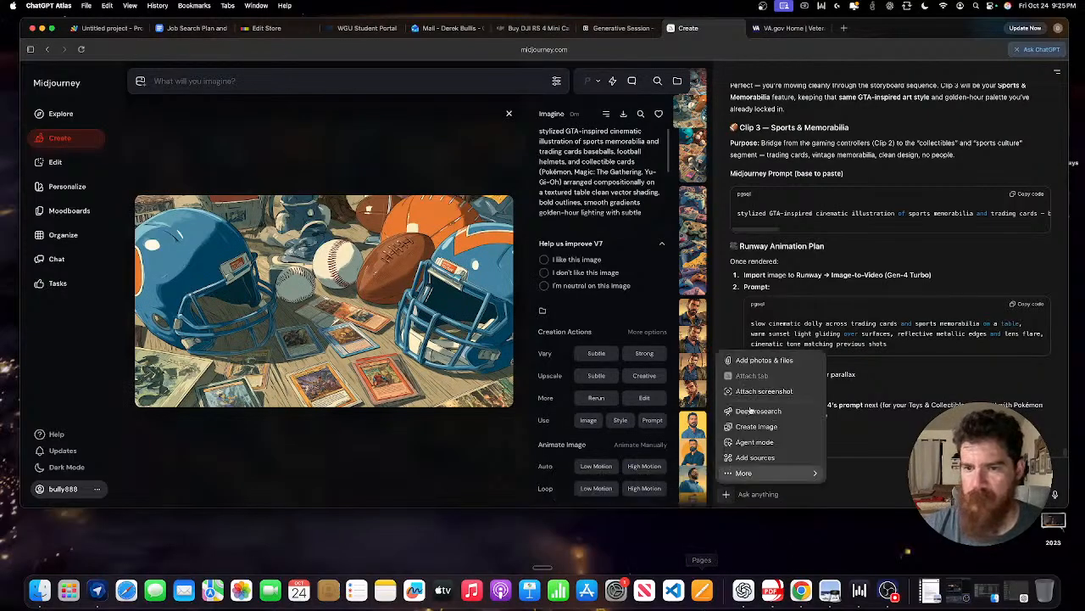
left_click(763, 359)
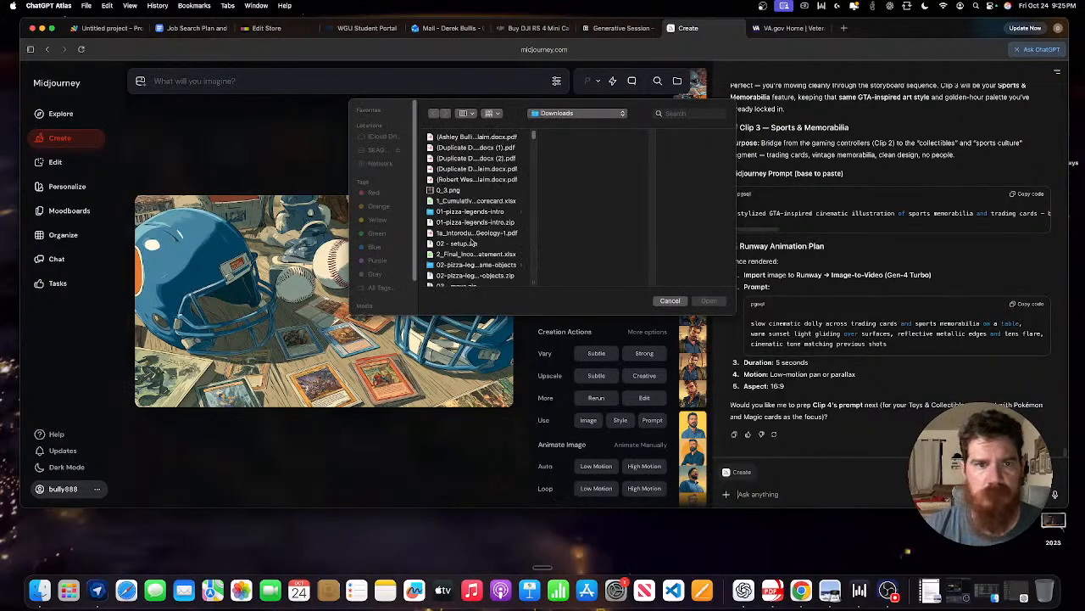
scroll(473, 244, "down", 10)
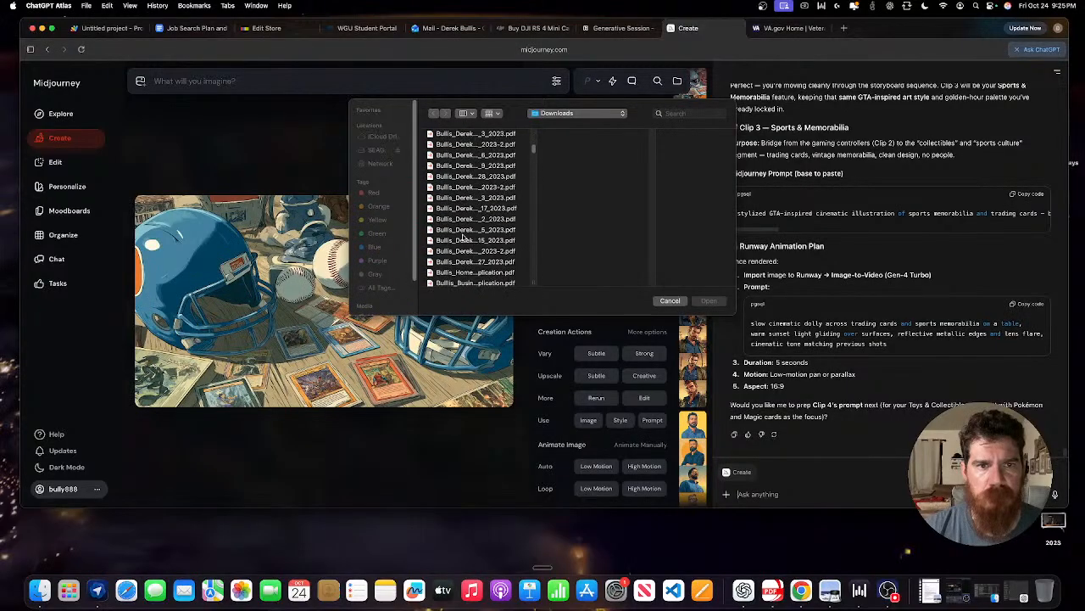
scroll(463, 238, "down", 10)
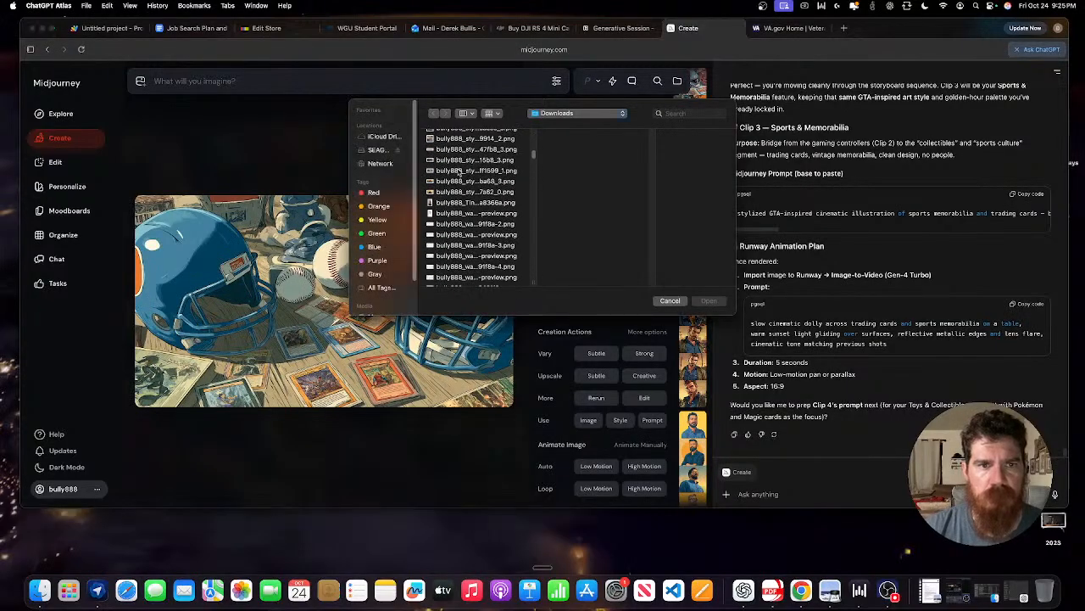
left_click(458, 170)
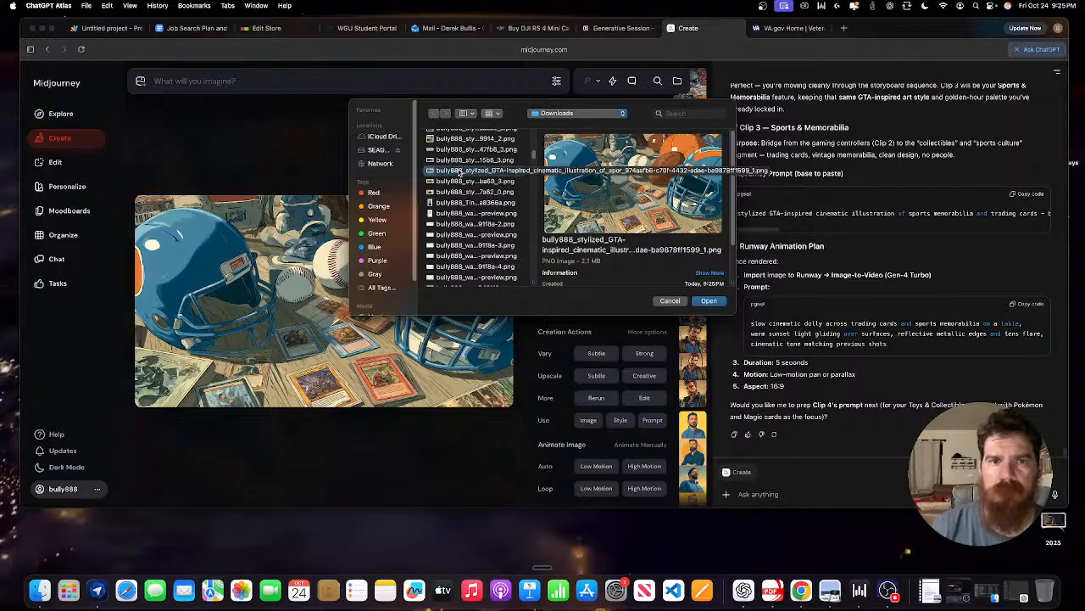
double_click(459, 170)
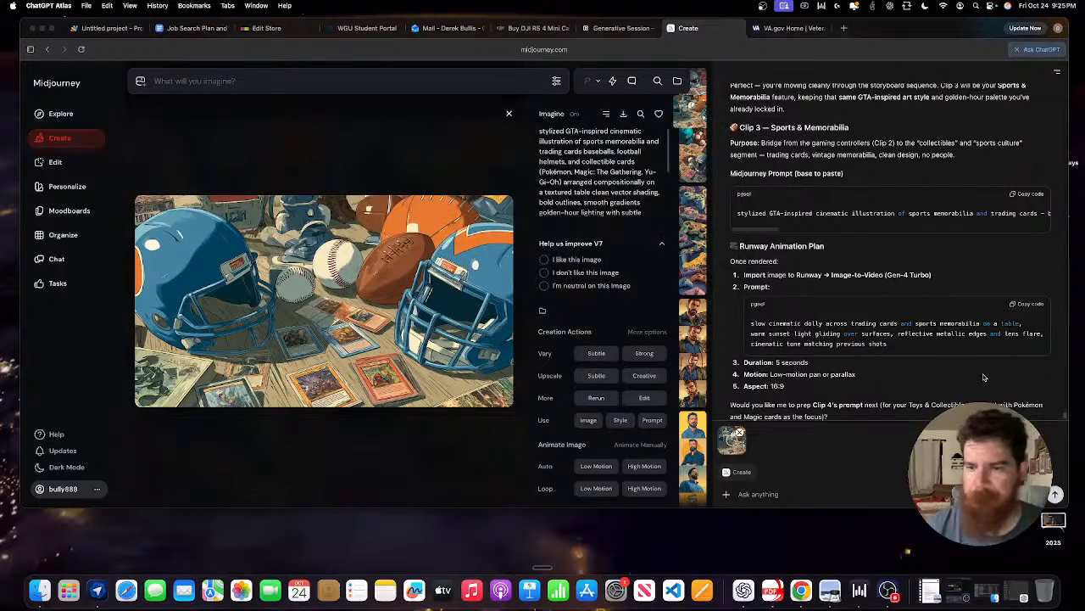
Send ChatGPT the attached image with the message "Alright, here is Midjourney image. Uhhh, shhh, clip three.".
left_click(753, 496)
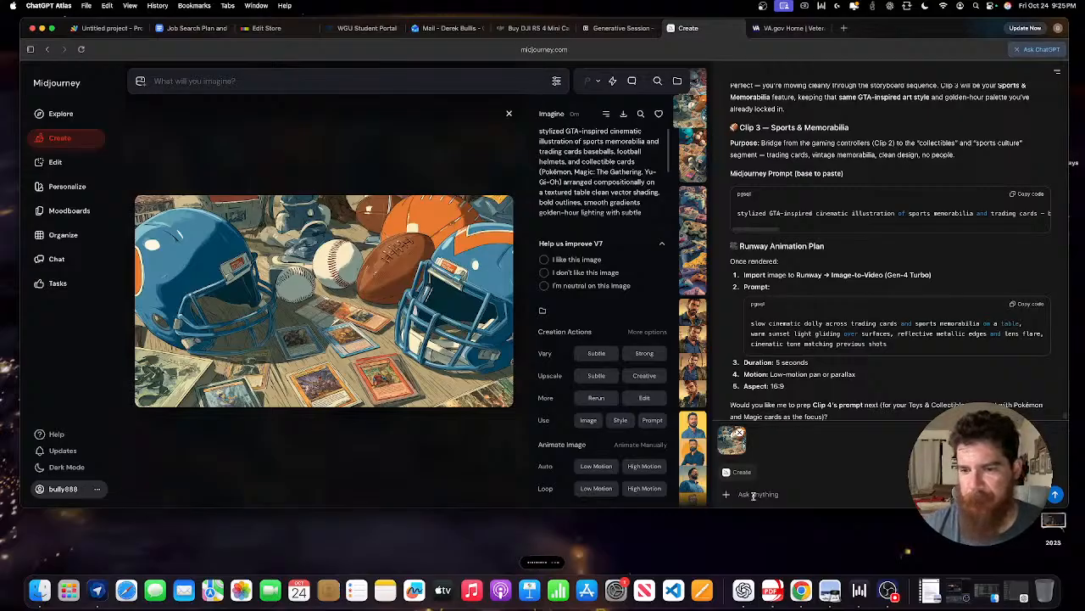
type("Alright, here is Midjourney image.")
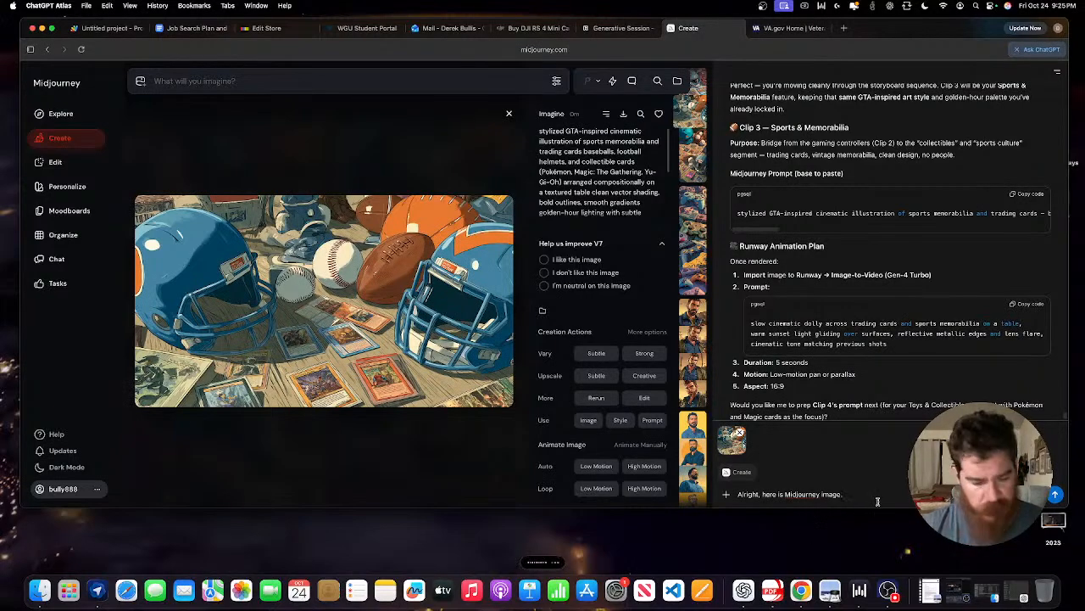
type("Uhhh, shhh, clip three")
type(".")
key("Return")
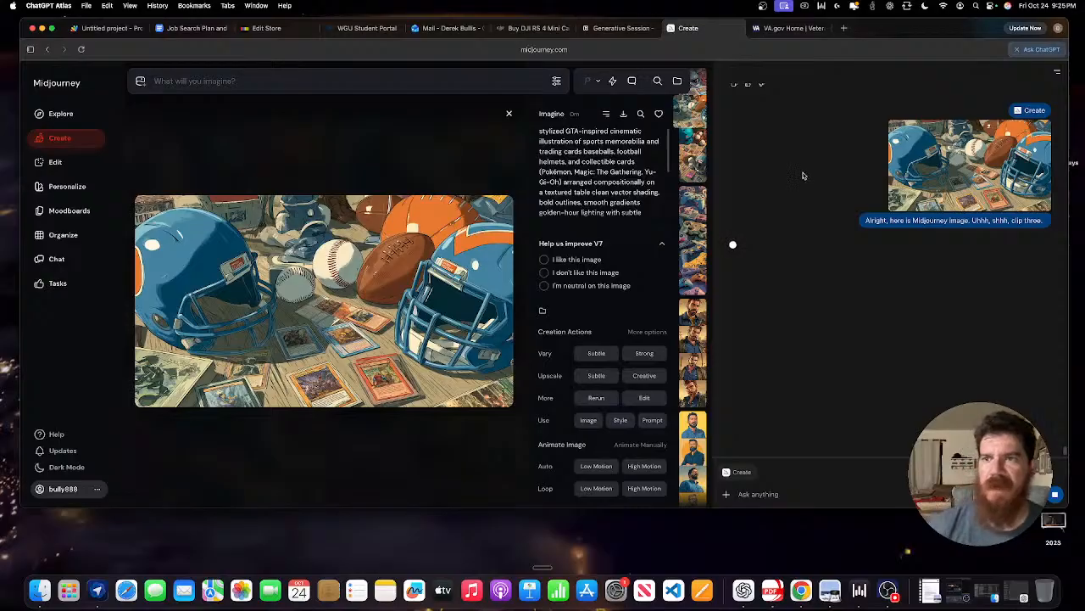
Copy ChatGPT's Clip 2 Video Games base prompt from earlier in the chat and paste it into Midjourney's prompt.
scroll(831, 137, "up", 2)
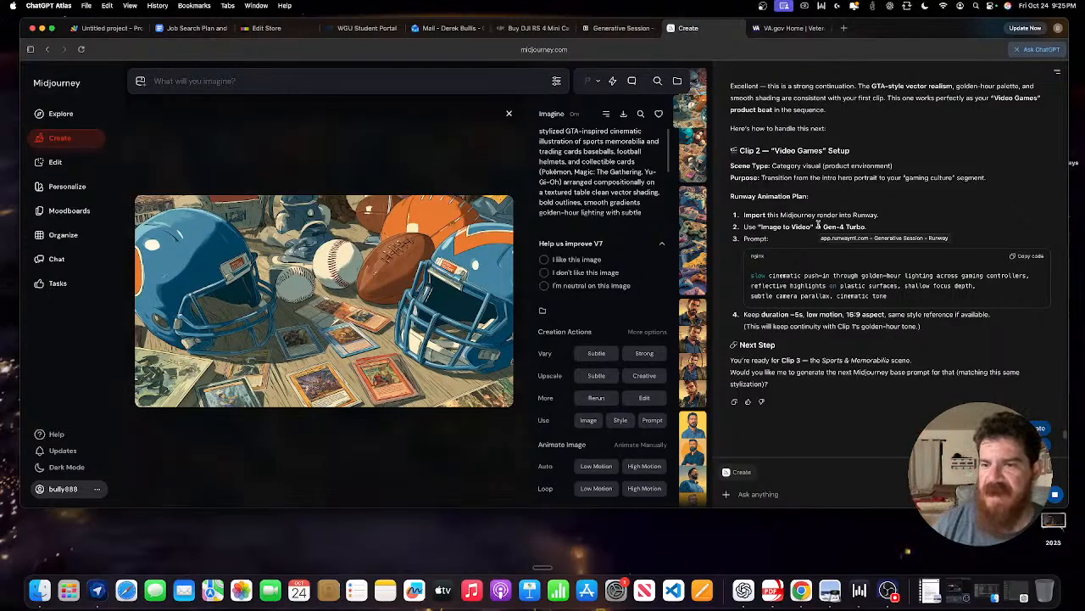
scroll(997, 91, "up", 3)
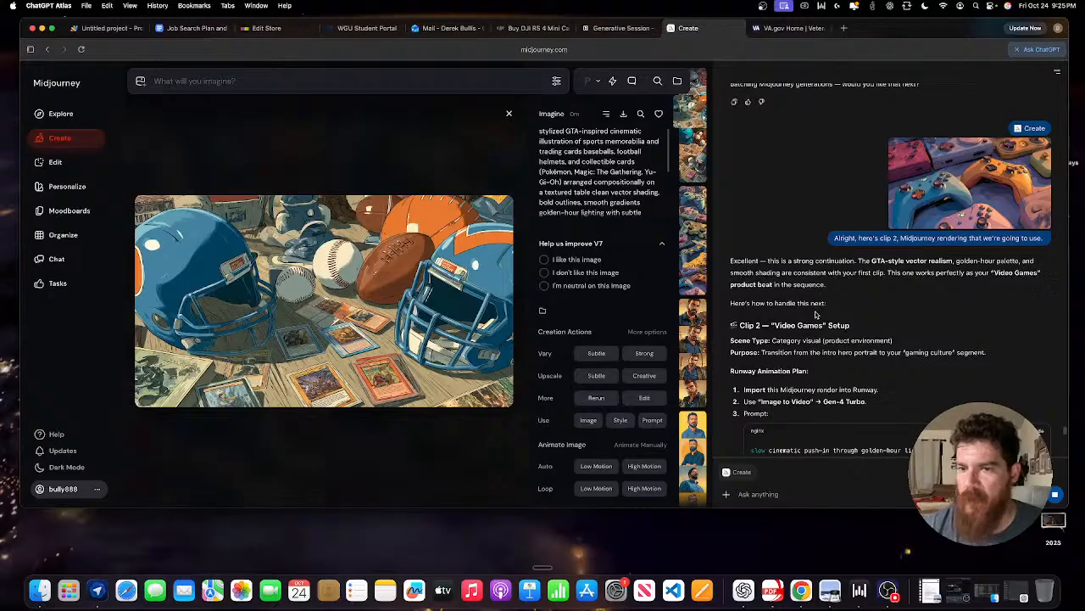
scroll(857, 297, "down", 1)
scroll(839, 279, "up", 4)
scroll(848, 255, "up", 5)
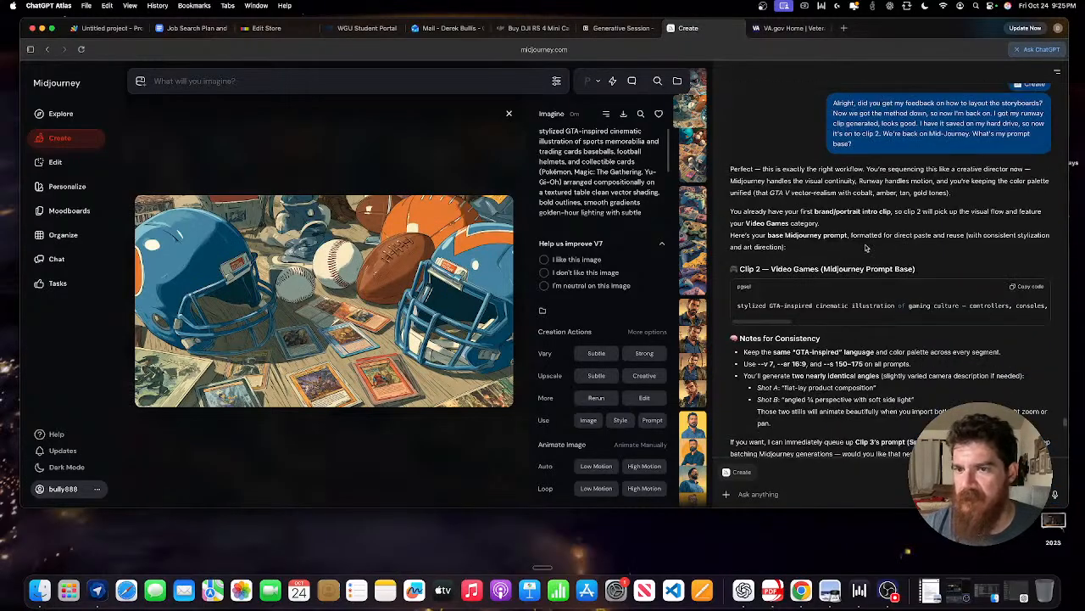
left_click(1035, 289)
left_click(194, 82)
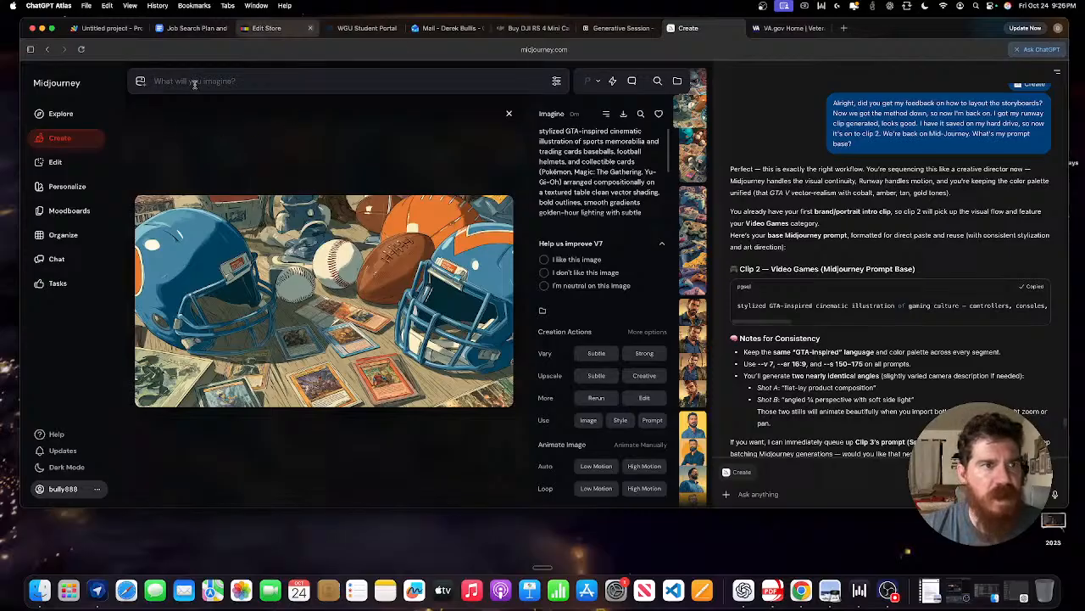
key("super+v")
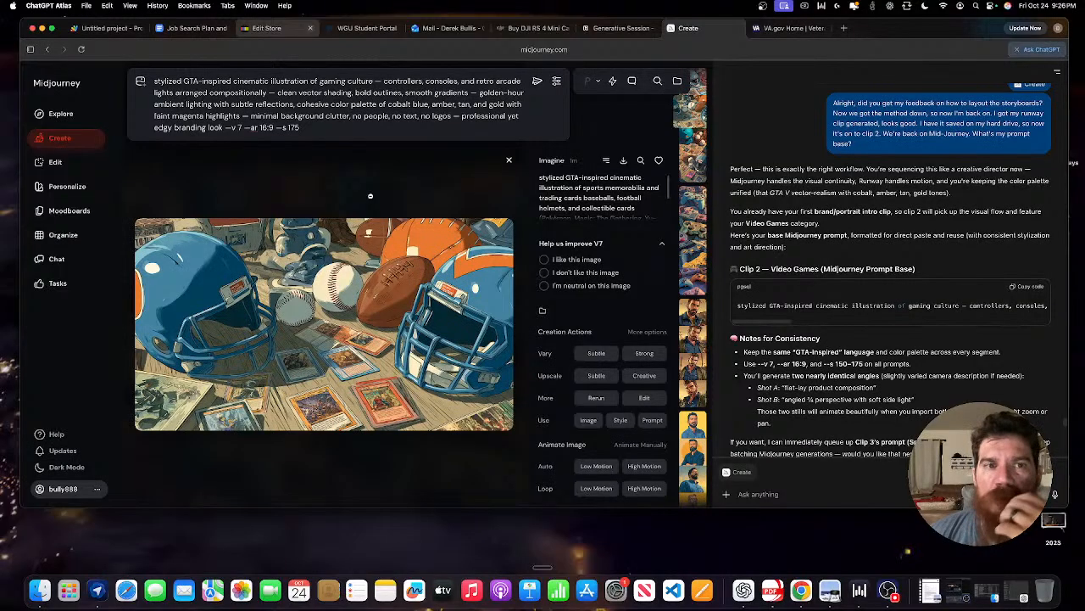
Check the featured categories in the eBay store editor and return to Midjourney.
left_click(269, 28)
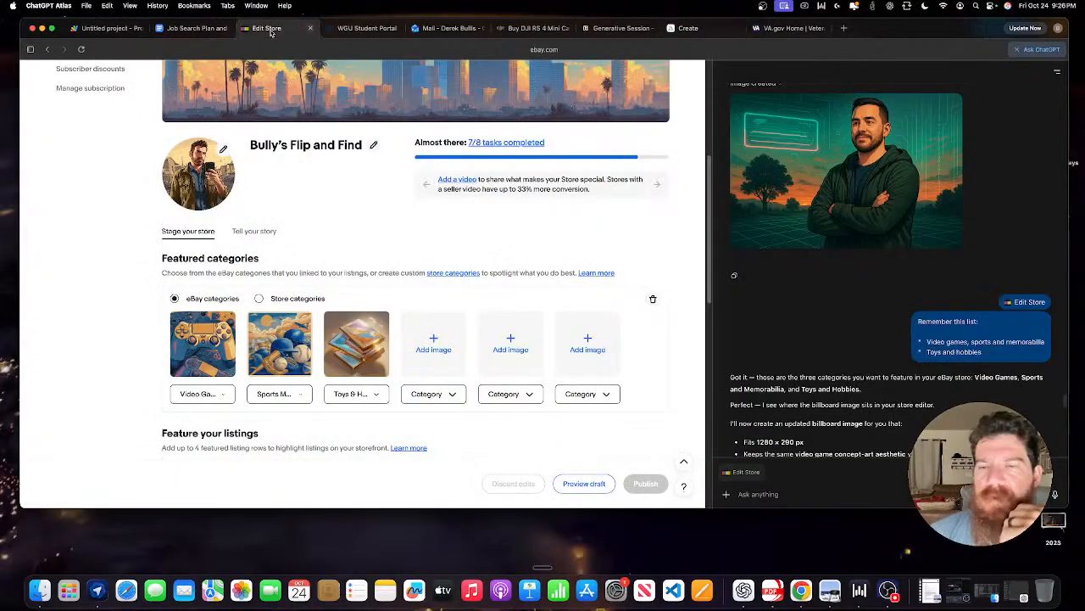
left_click(688, 28)
left_click(285, 30)
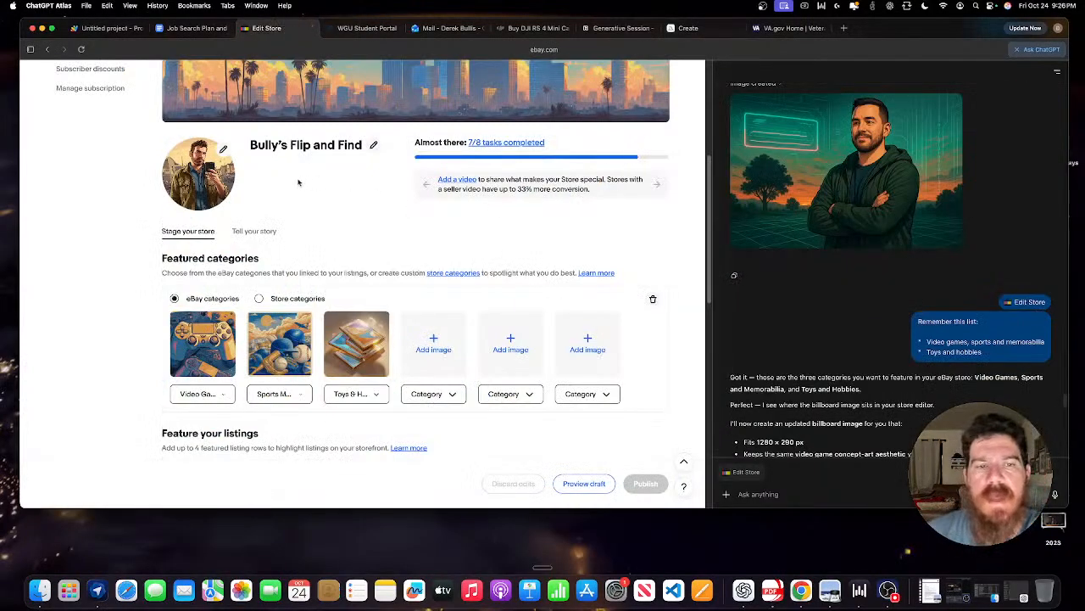
left_click(703, 32)
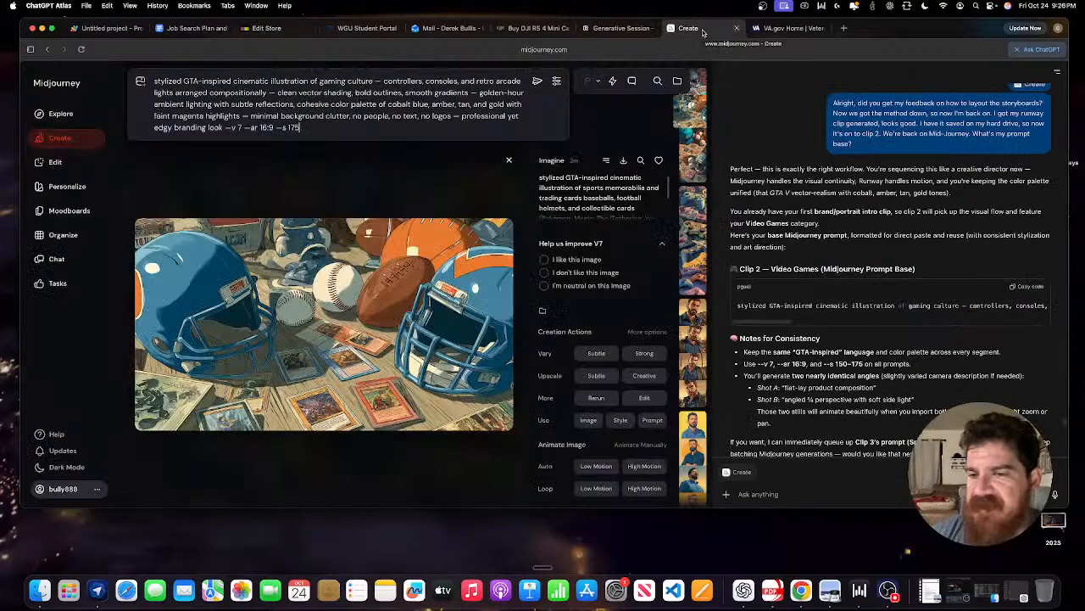
Compare the generated sports memorabilia and game controller images, and review ChatGPT's Clip 3 prompt and Runway animation plan.
scroll(602, 279, "down", 1)
scroll(318, 277, "down", 1)
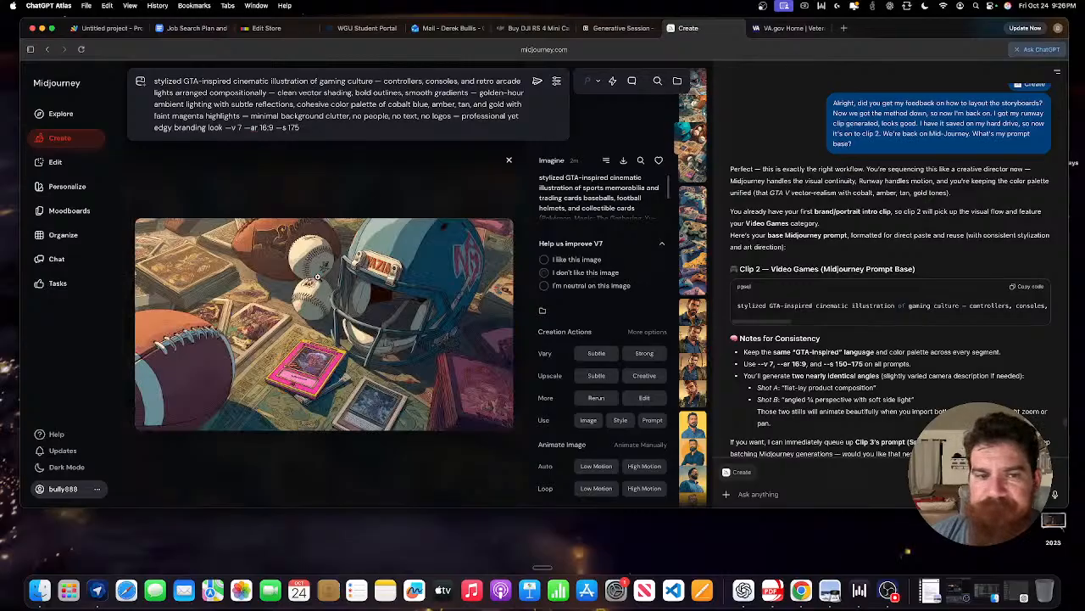
scroll(347, 202, "down", 3)
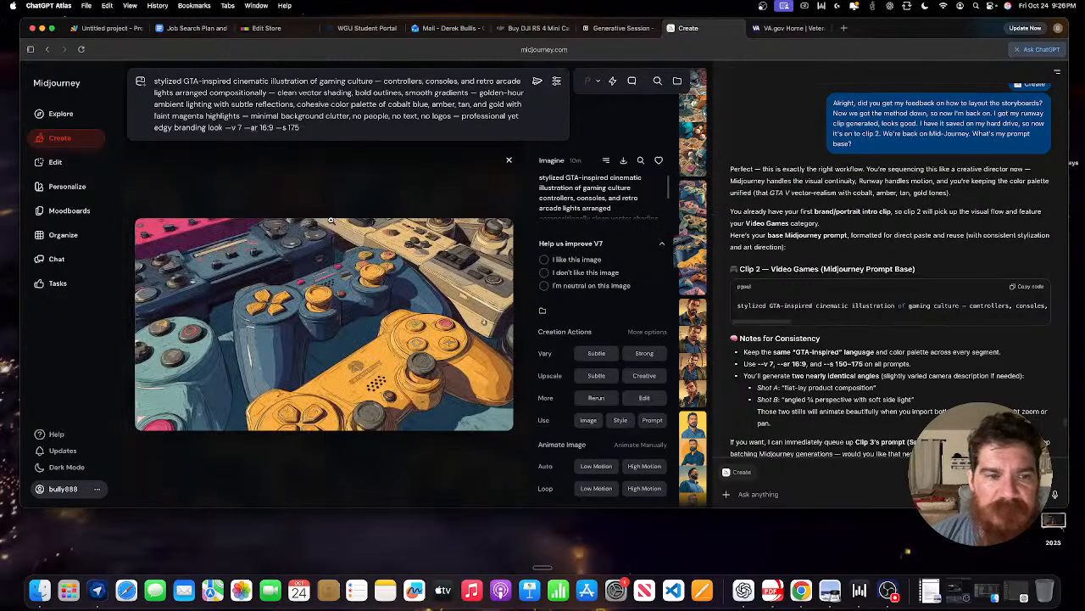
scroll(335, 210, "up", 3)
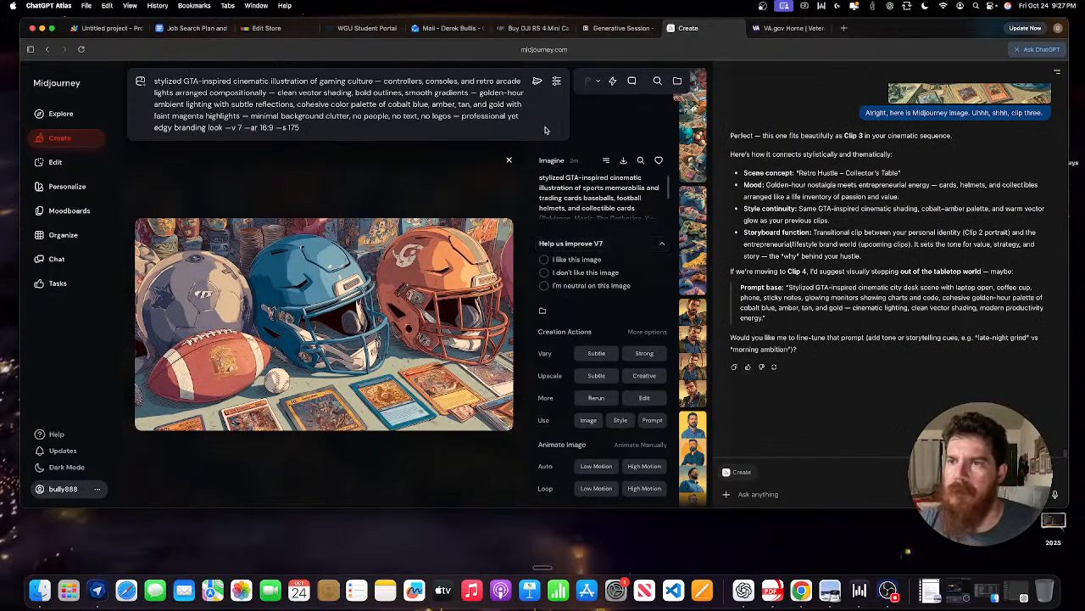
scroll(897, 191, "up", 10)
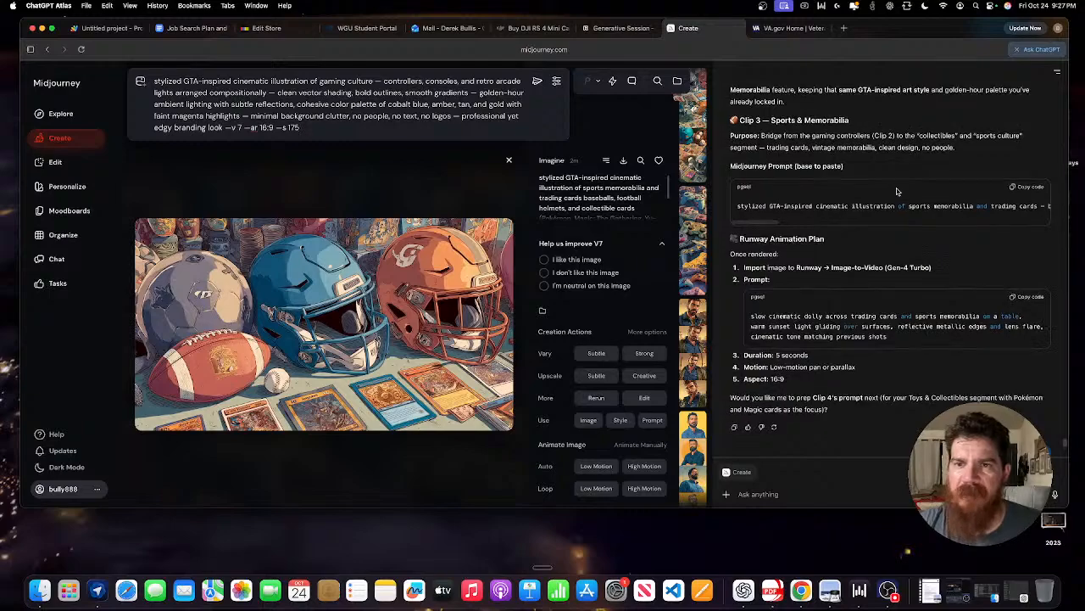
scroll(897, 191, "up", 5)
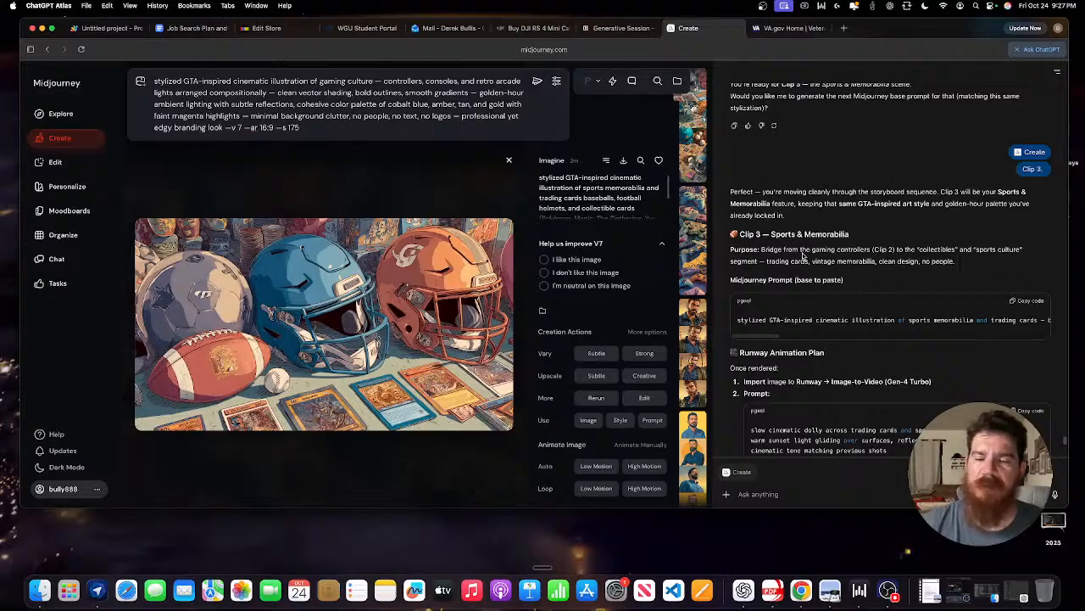
scroll(853, 173, "down", 1)
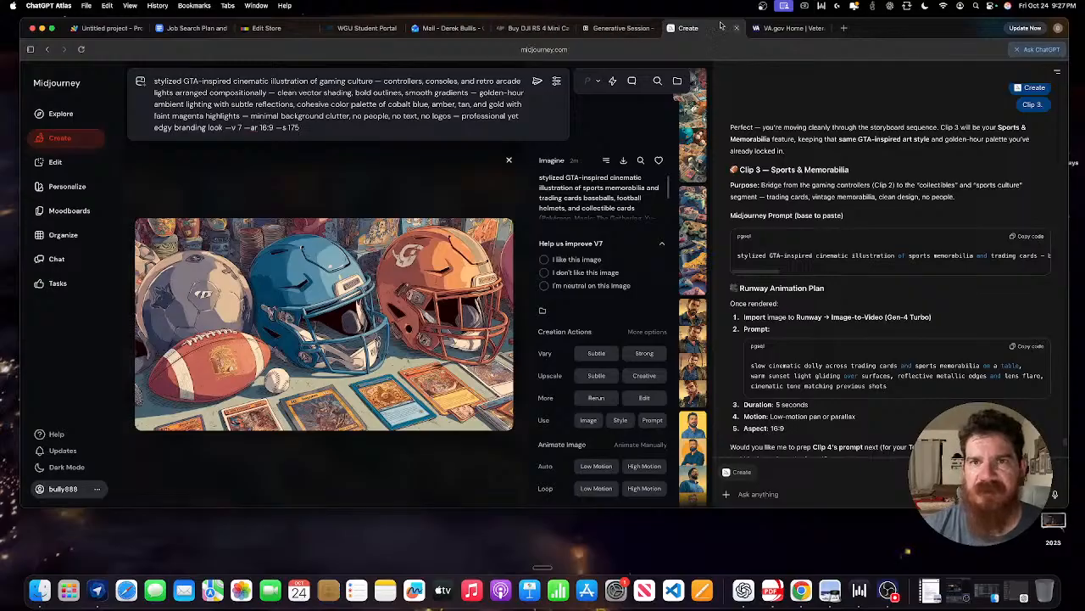
left_click(685, 223)
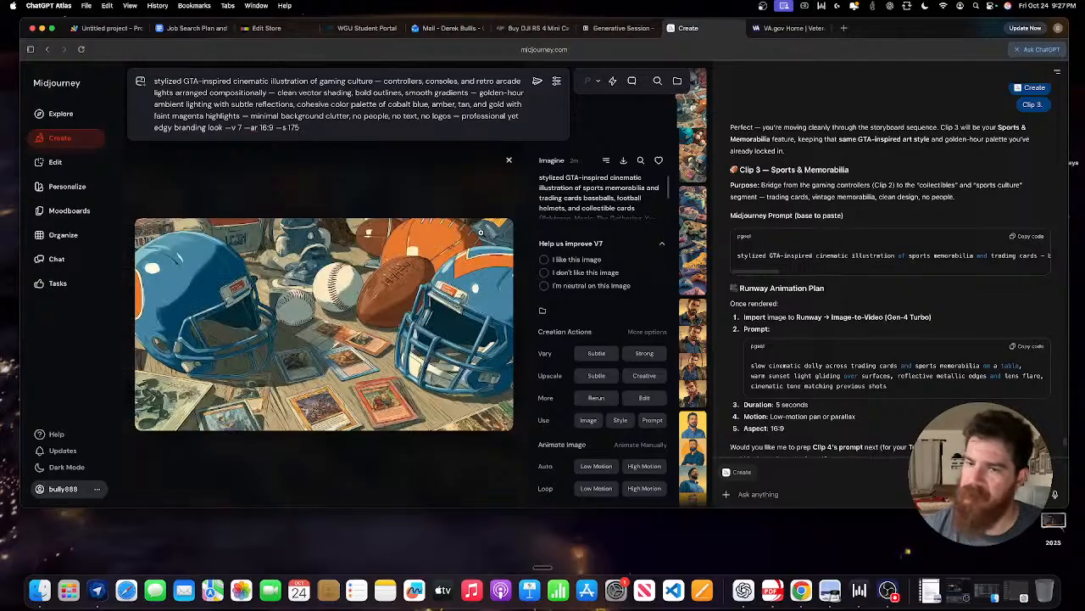
Copy the city desk scene prompt base suggested for Clip 4 from ChatGPT's latest reply.
scroll(848, 212, "down", 10)
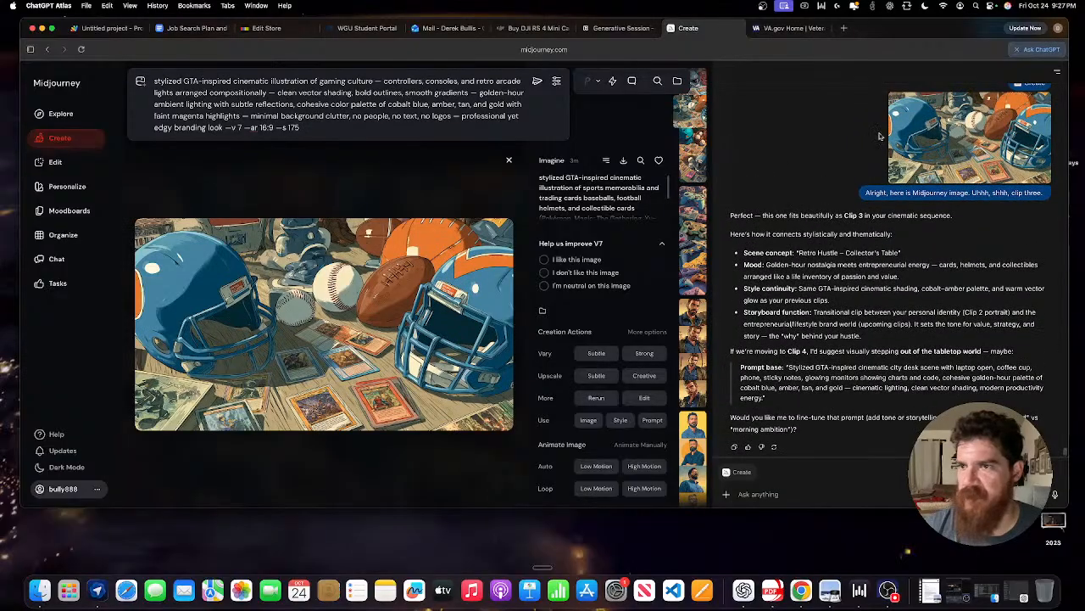
scroll(767, 183, "down", 1)
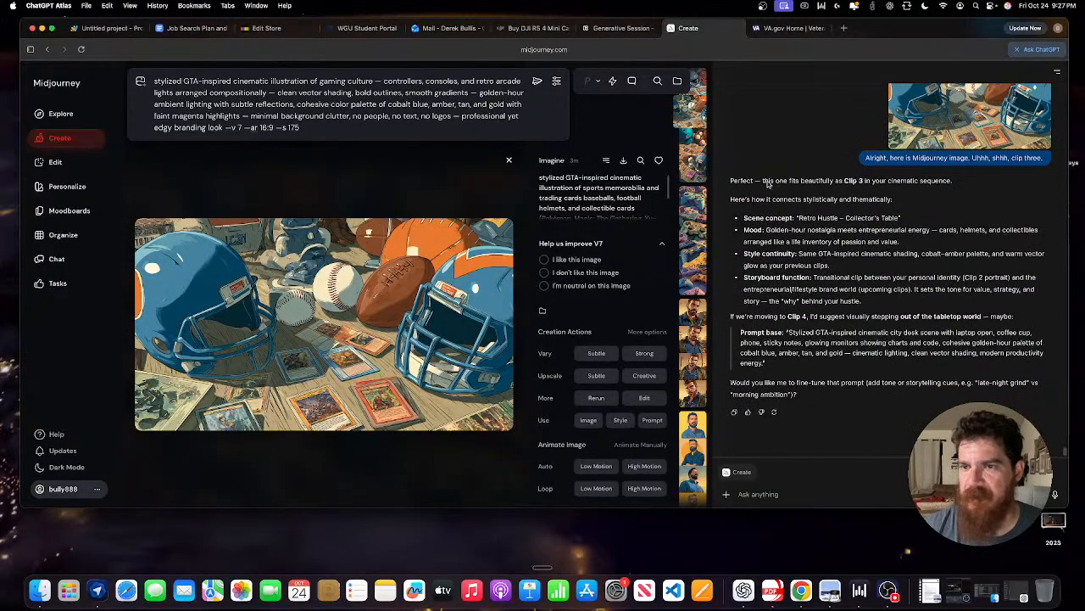
scroll(805, 143, "up", 3)
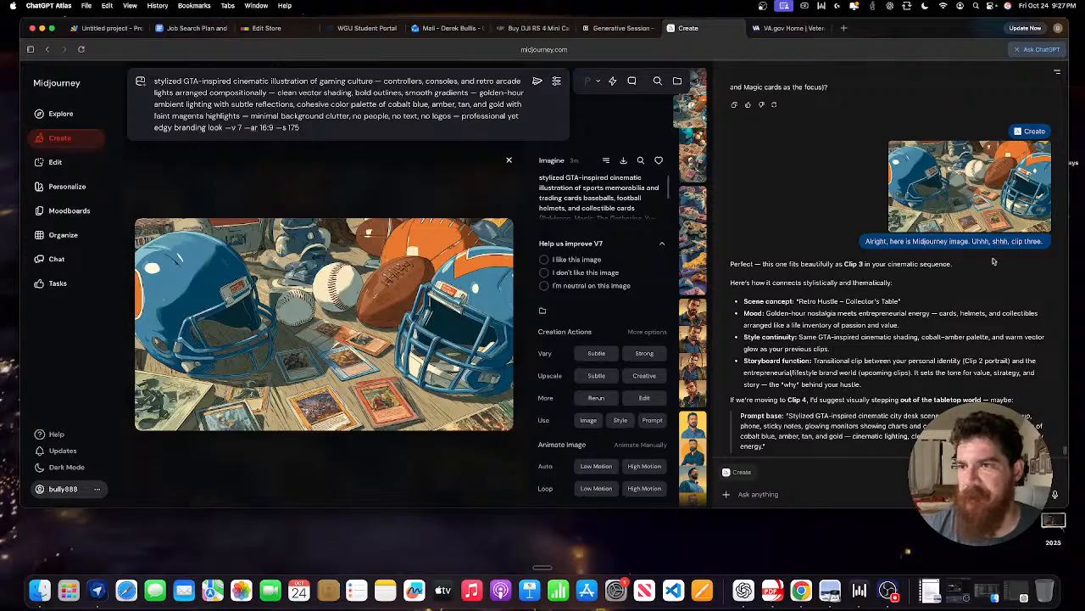
scroll(871, 254, "down", 3)
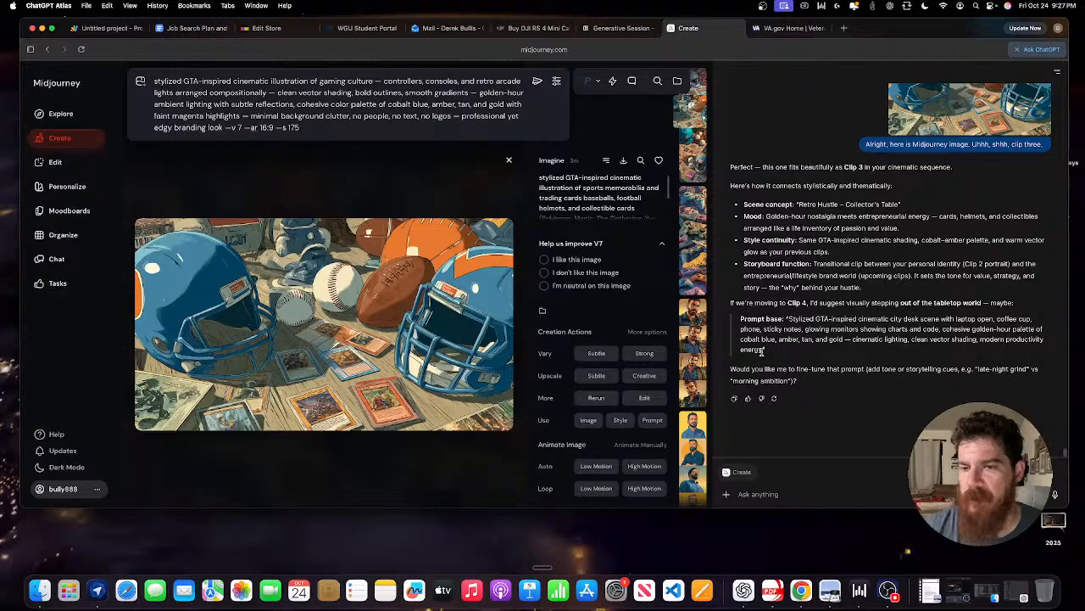
left_click_drag(764, 350, 784, 318)
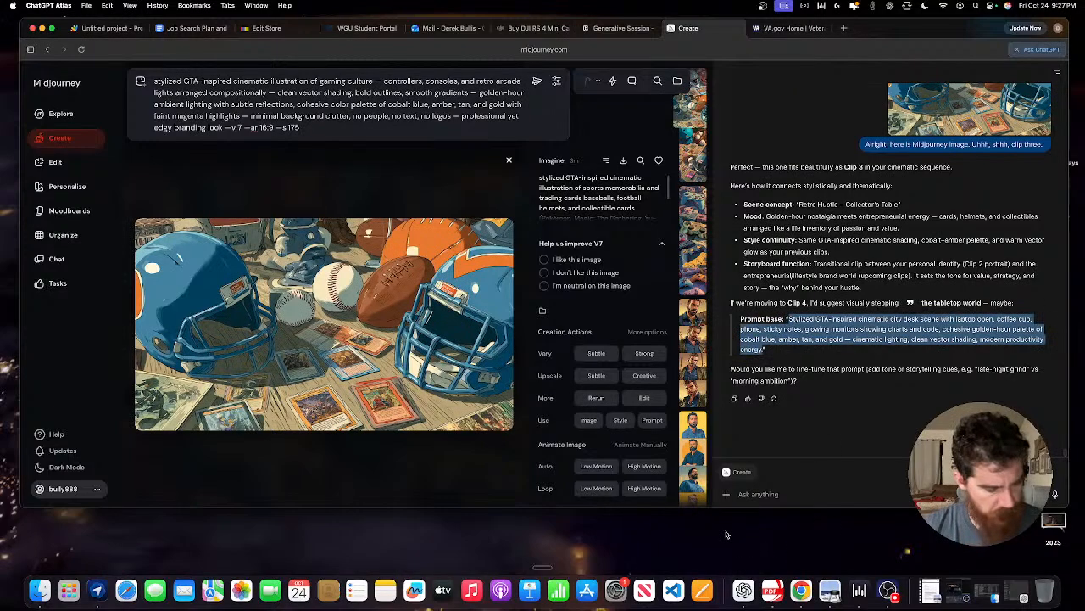
Switch to the Runway session and upload the Clip 3 football helmets and cards image from Downloads as the video input.
left_click(624, 34)
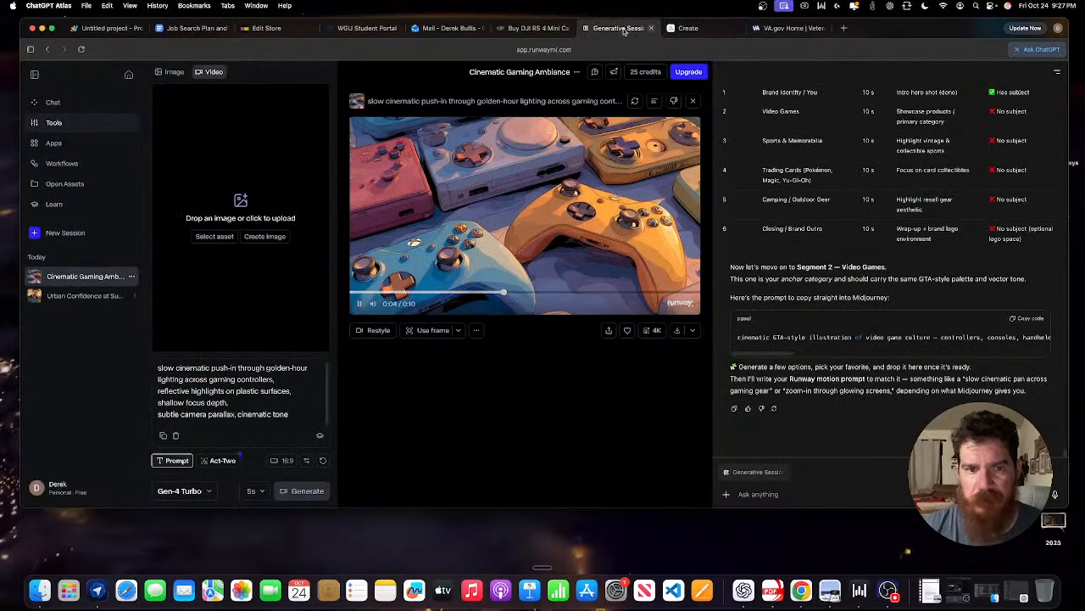
left_click(214, 236)
left_click(183, 204)
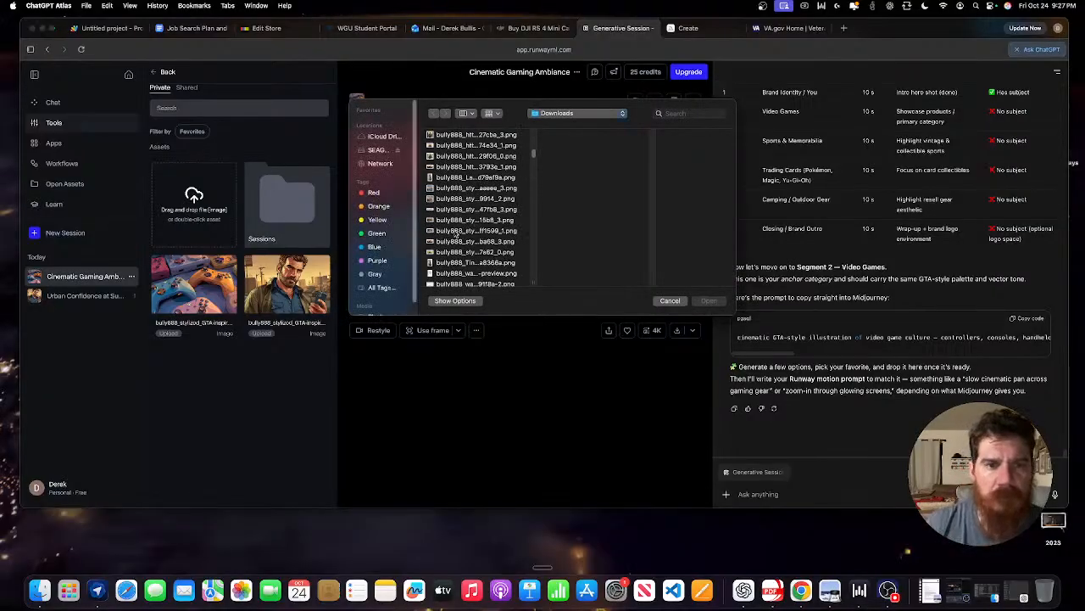
left_click(457, 230)
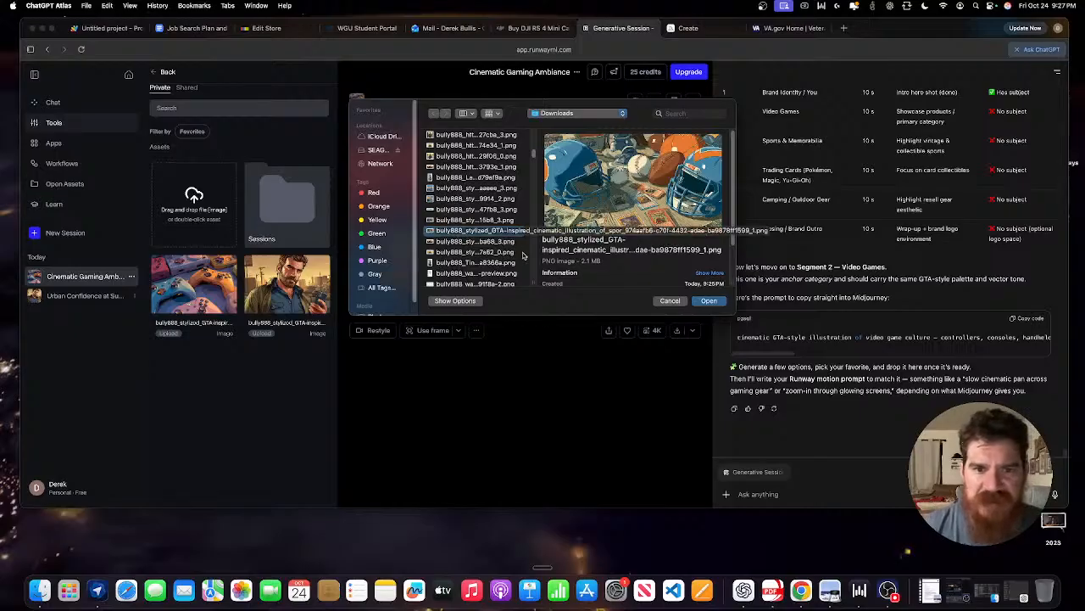
left_click(706, 301)
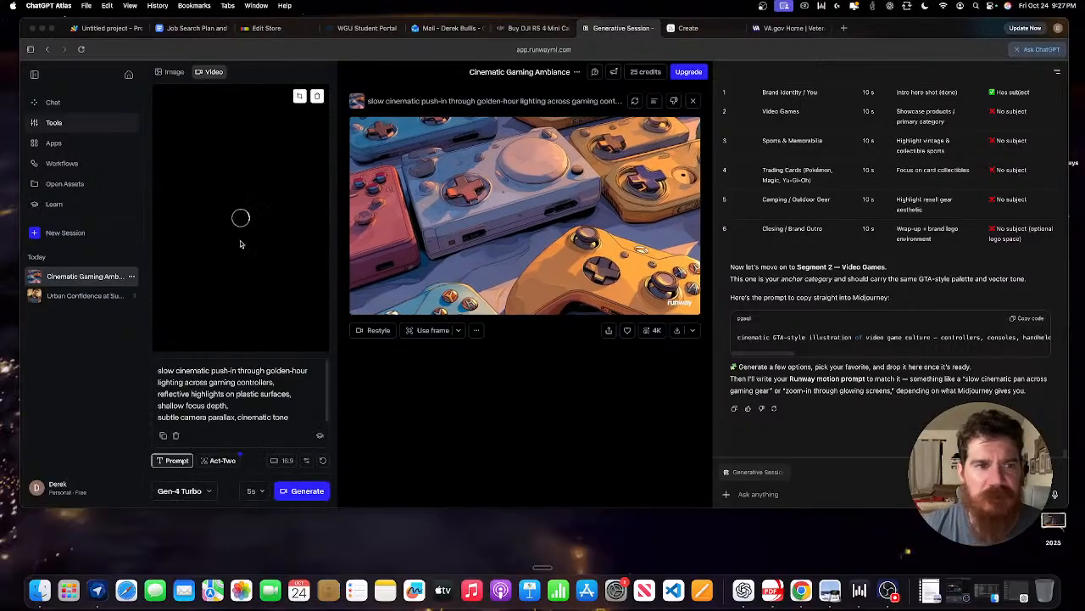
Replace the game controllers video prompt with the copied city desk scene prompt.
left_click(286, 418)
scroll(235, 393, "down", 1)
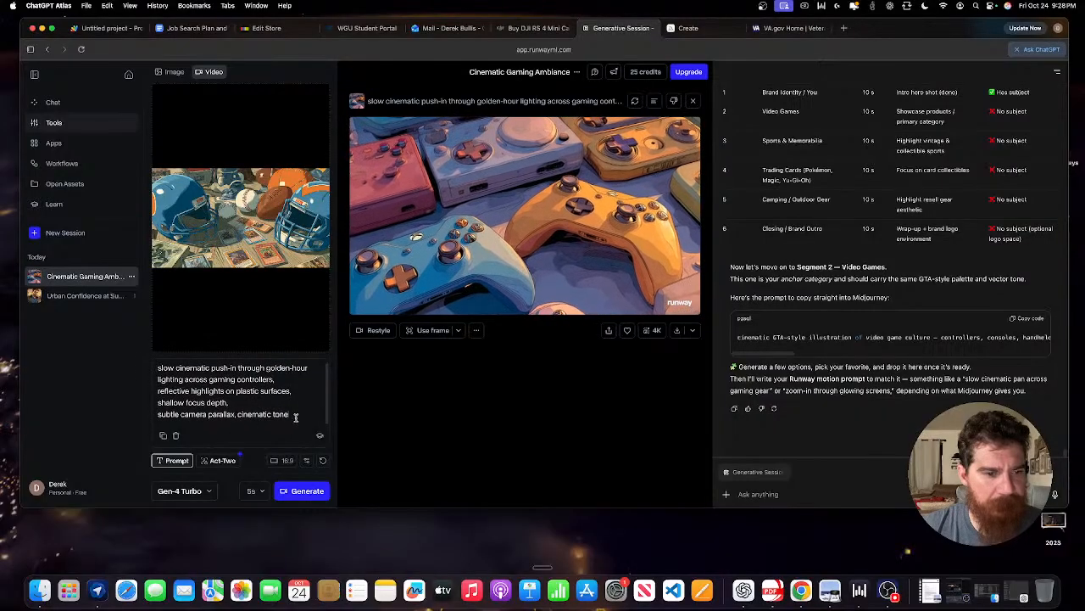
left_click_drag(295, 416, 118, 355)
key("super+v")
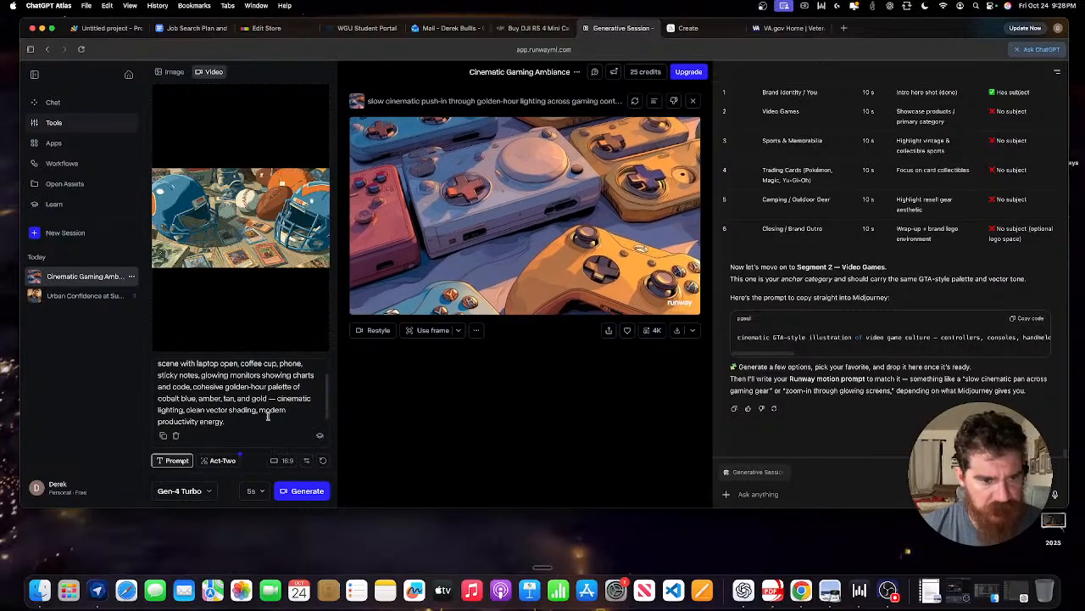
Generate the 5-second Gen-4 Turbo video from the football helmets and cards image.
left_click(296, 492)
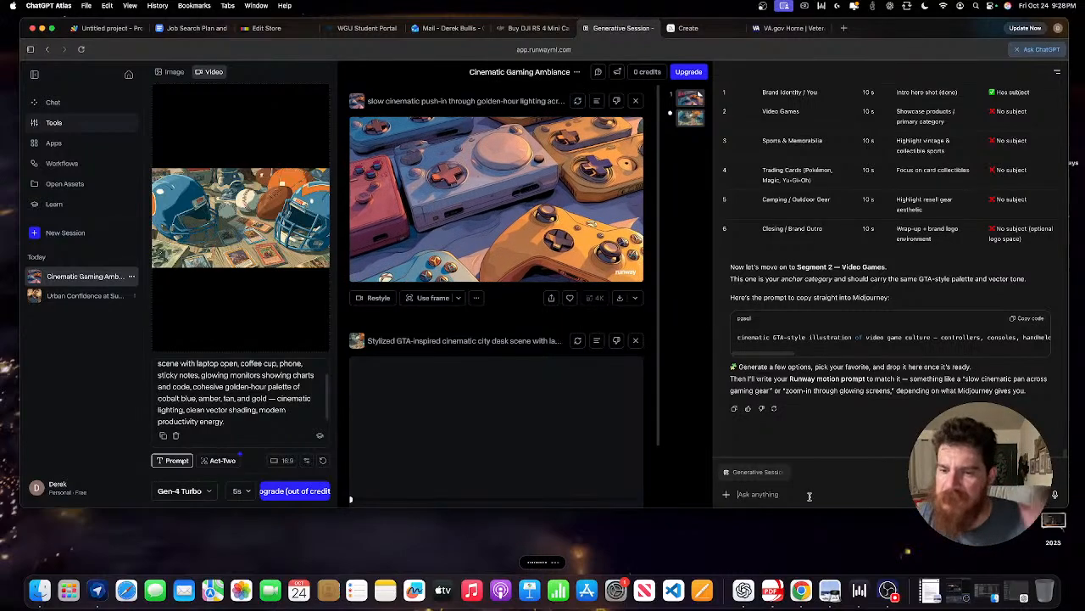
Switch to Midjourney and tell ChatGPT that clip 3 was shortened to 5 seconds, free credits are gone, and Midjourney may be needed now.
key("super+v")
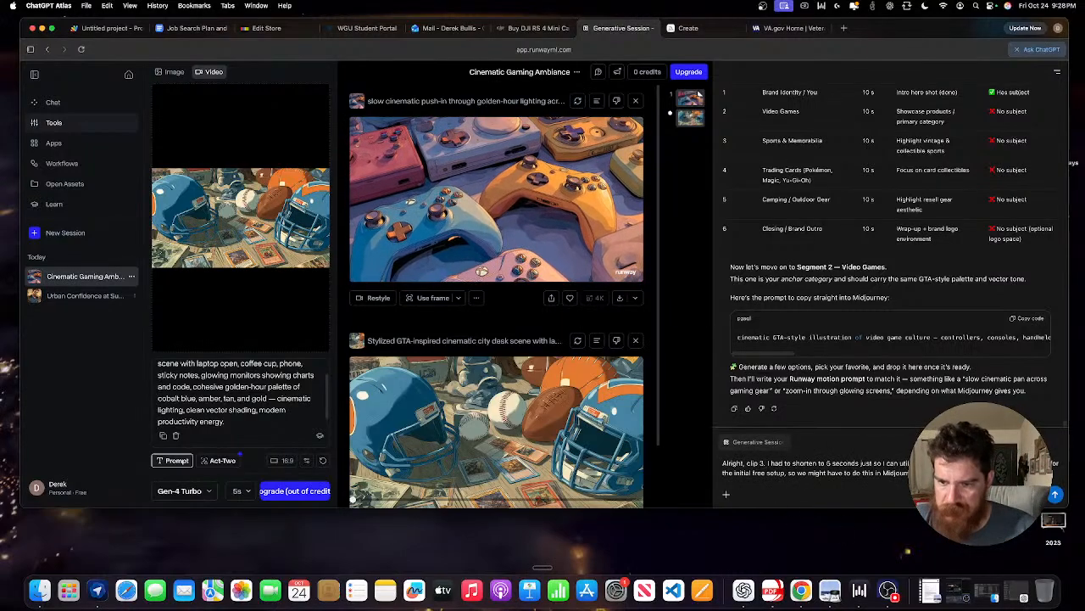
left_click_drag(899, 473, 723, 463)
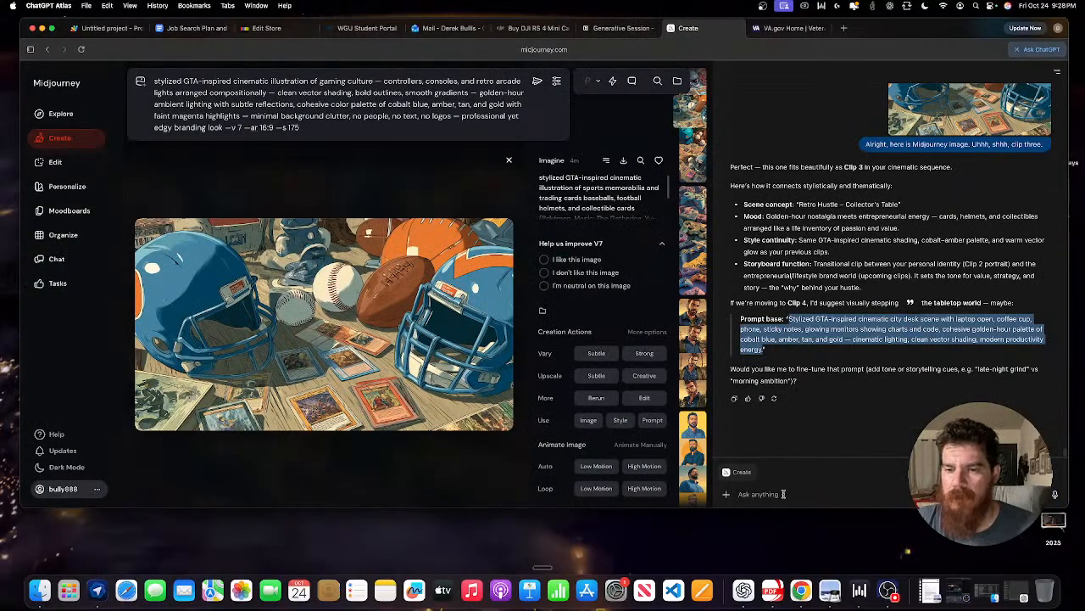
type("Alright, clip 3. I had to shorten to 5 seconds just so I can utilize the last little bits of my credits. I'm all out for the initial free setup, so we might have to do this in Midjourney now.")
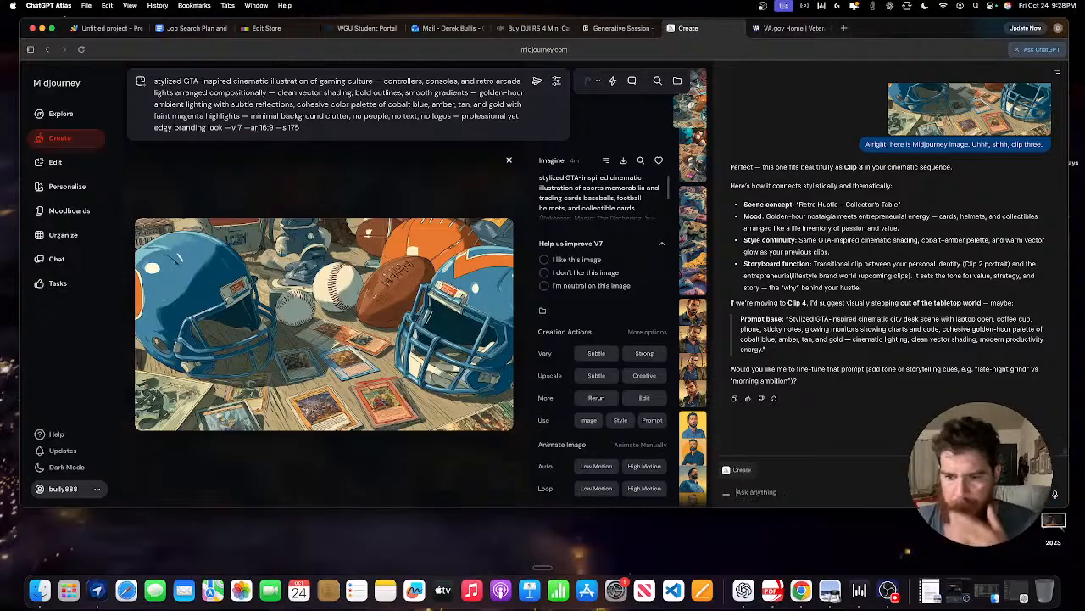
key("Return")
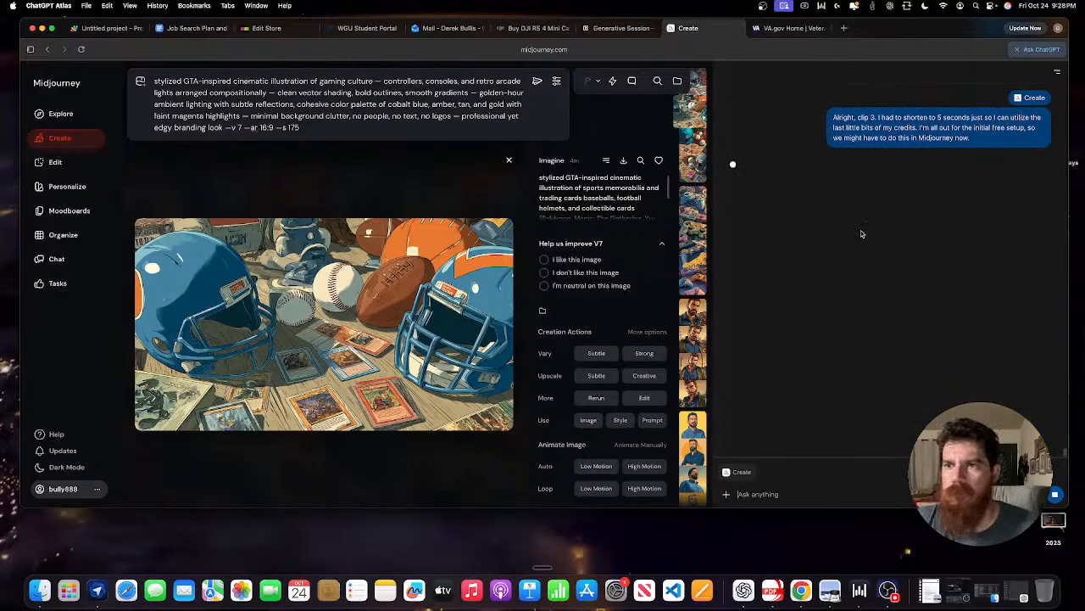
Upload the football helmets and cards image from Downloads as Midjourney's starting frame, with Loop enabled for the ending frame.
left_click(61, 141)
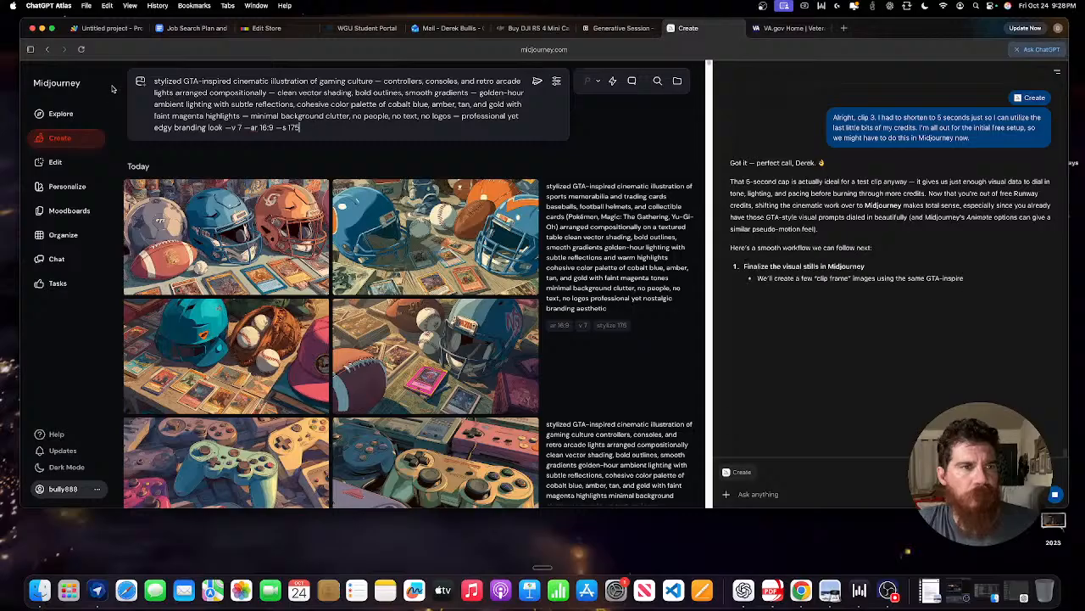
left_click(140, 81)
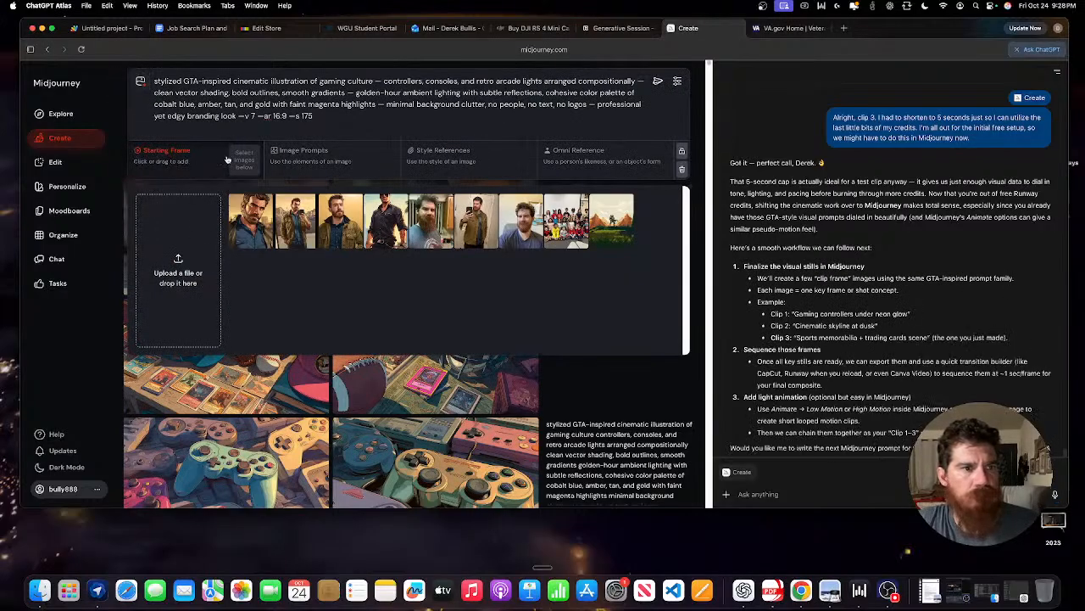
left_click(178, 256)
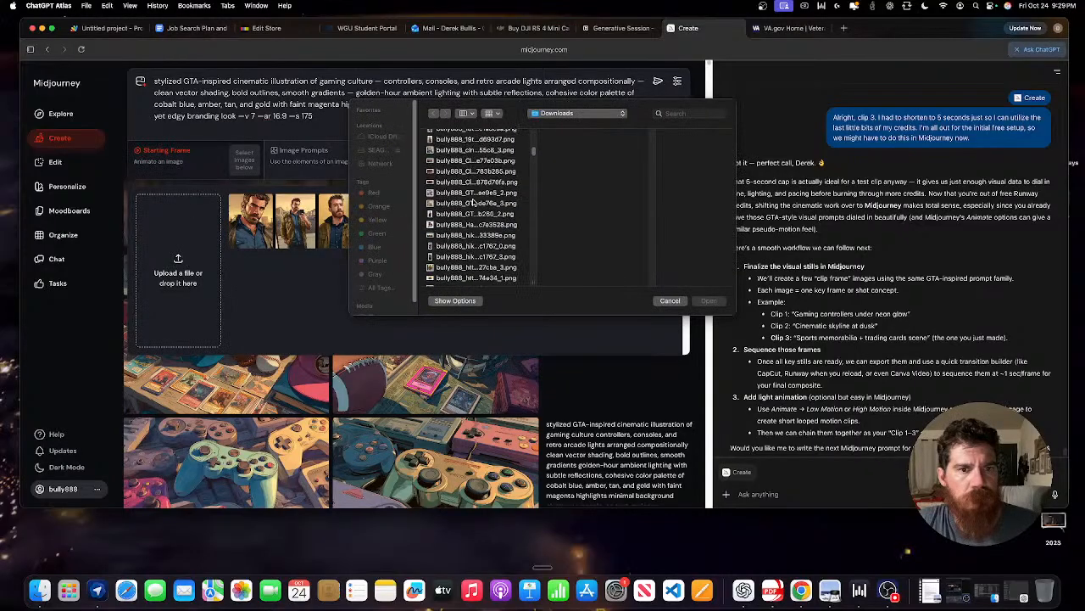
scroll(458, 205, "down", 3)
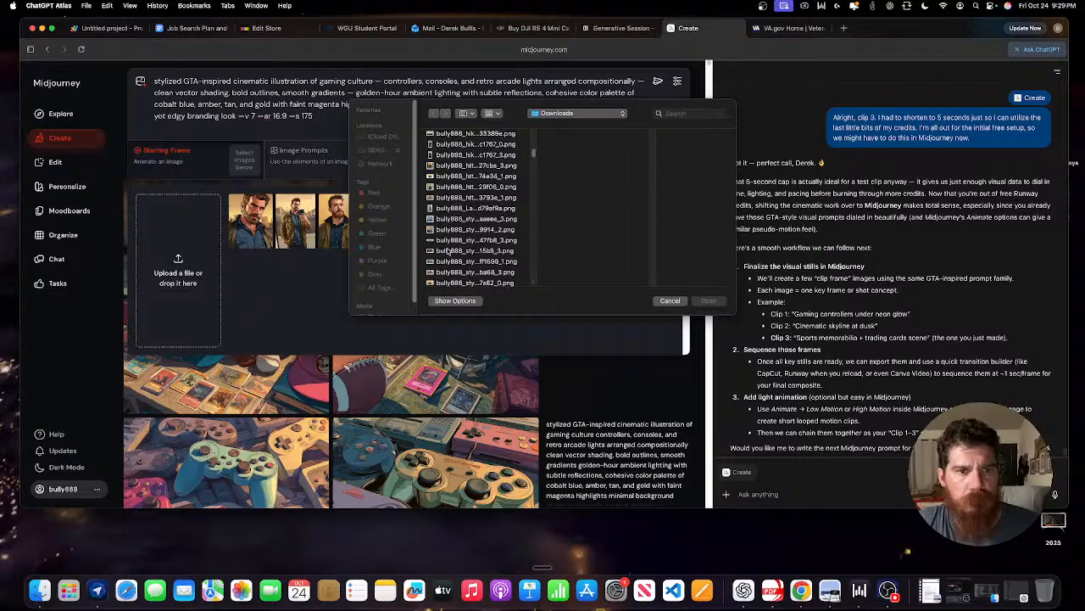
scroll(461, 229, "down", 3)
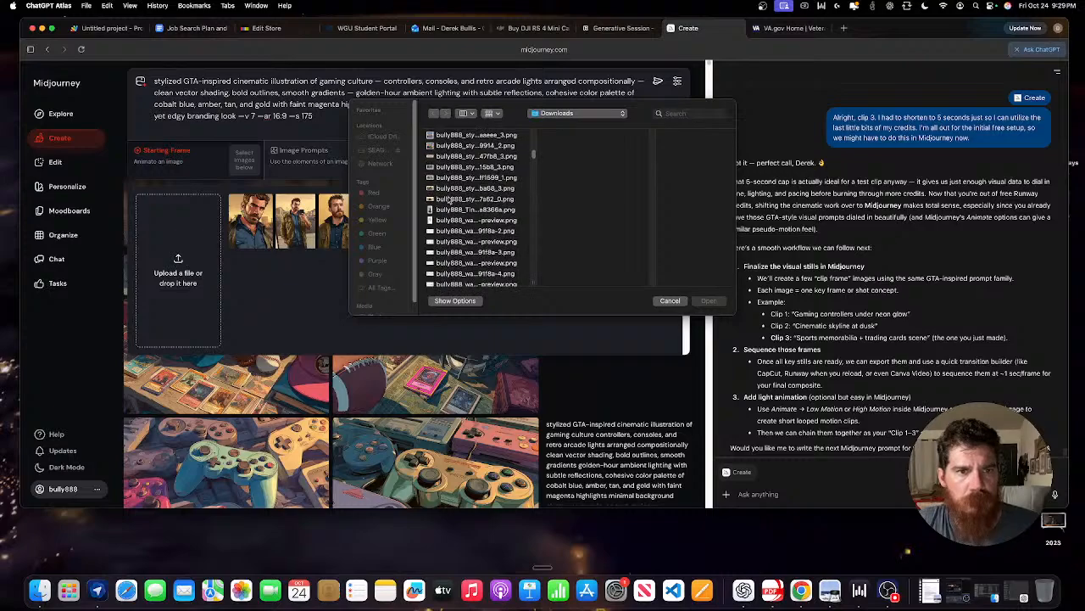
left_click(454, 179)
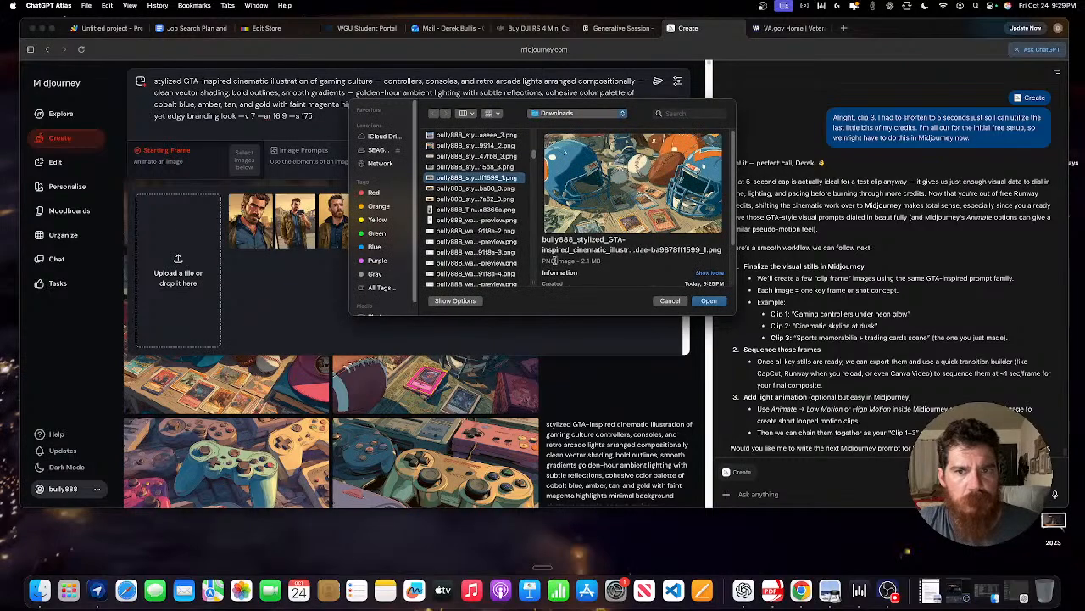
left_click(717, 304)
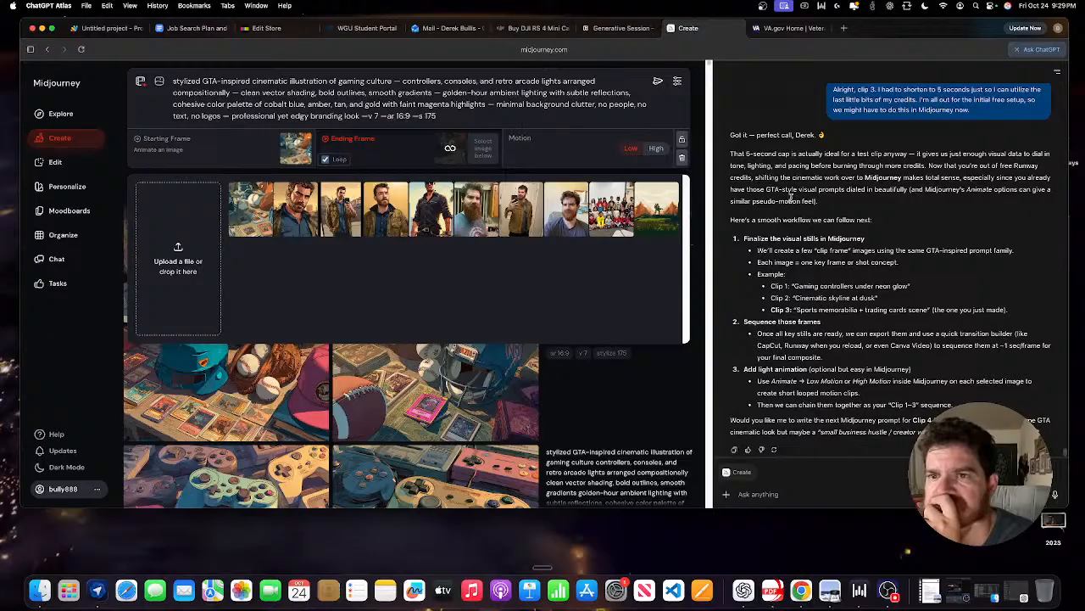
Read ChatGPT's suggested workflow and ask it to look up how to reproduce the Runway-style subtle motion in Midjourney with the start frame and loop.
scroll(873, 159, "down", 1)
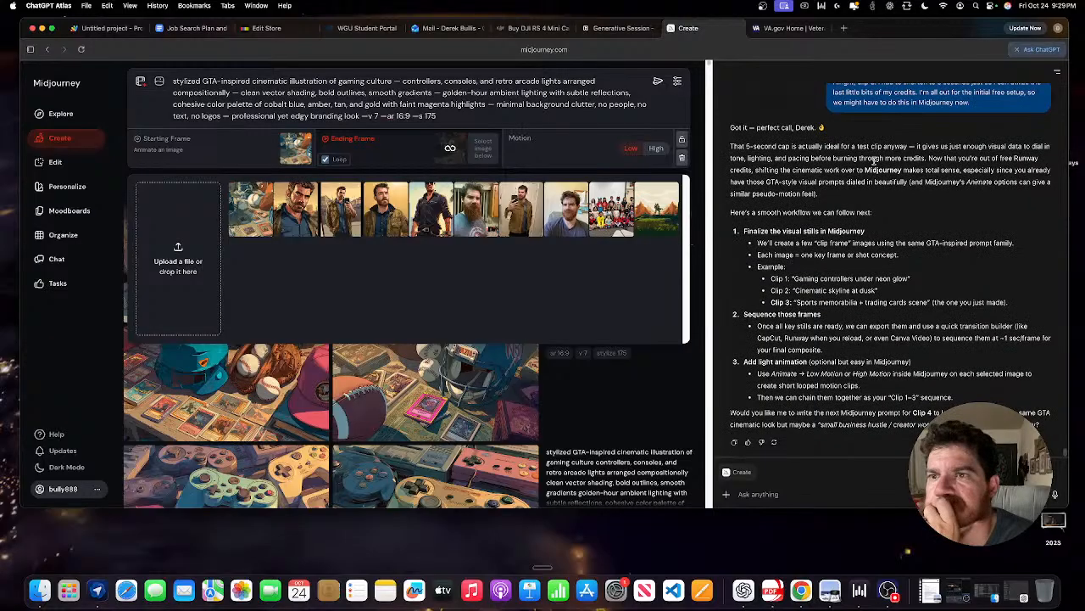
scroll(873, 160, "down", 1)
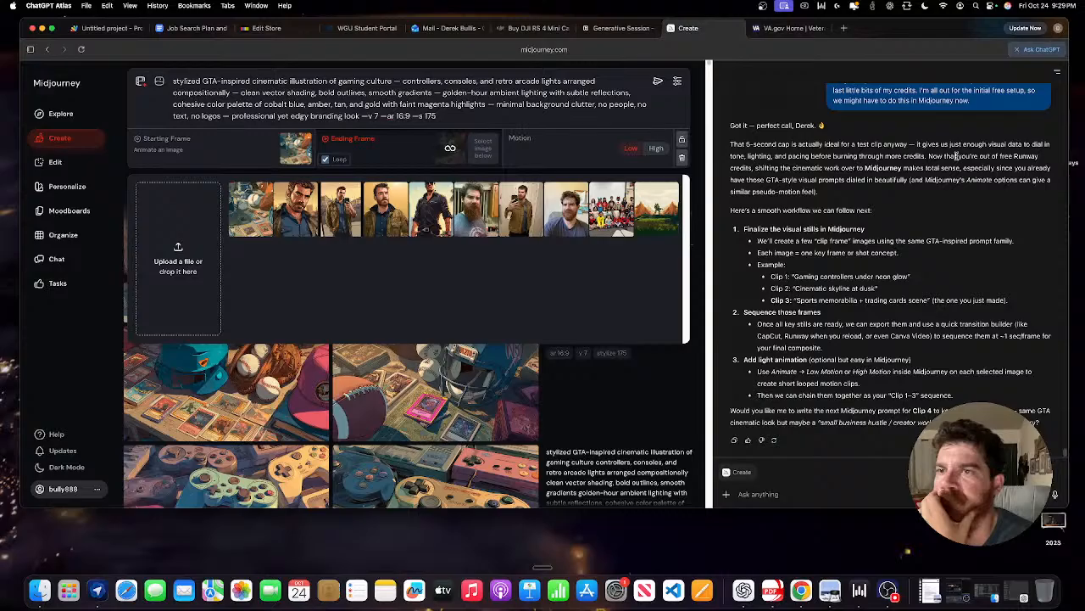
scroll(955, 156, "down", 2)
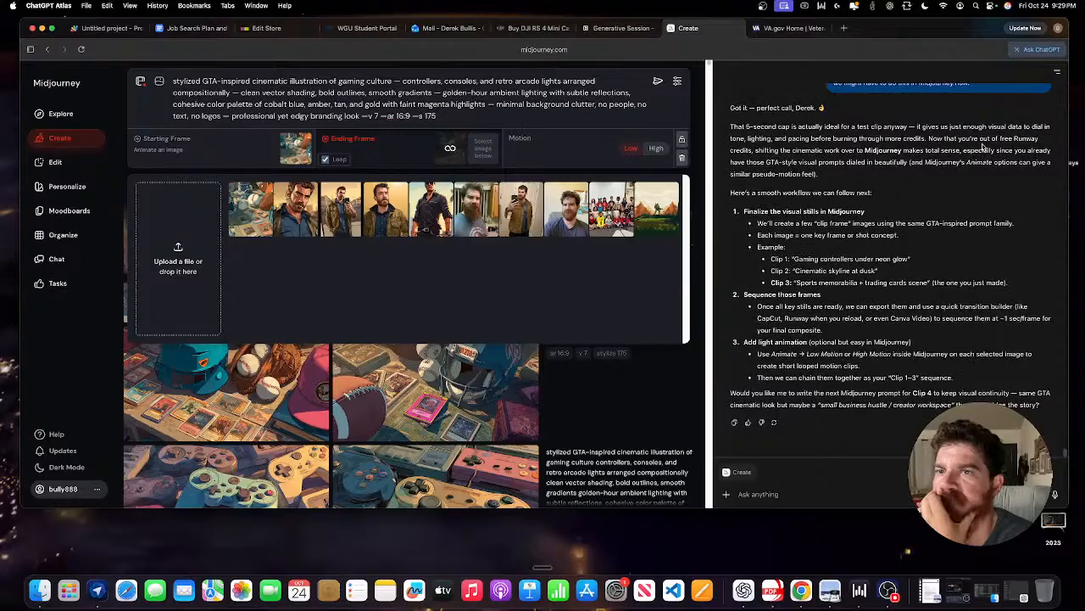
scroll(992, 149, "down", 2)
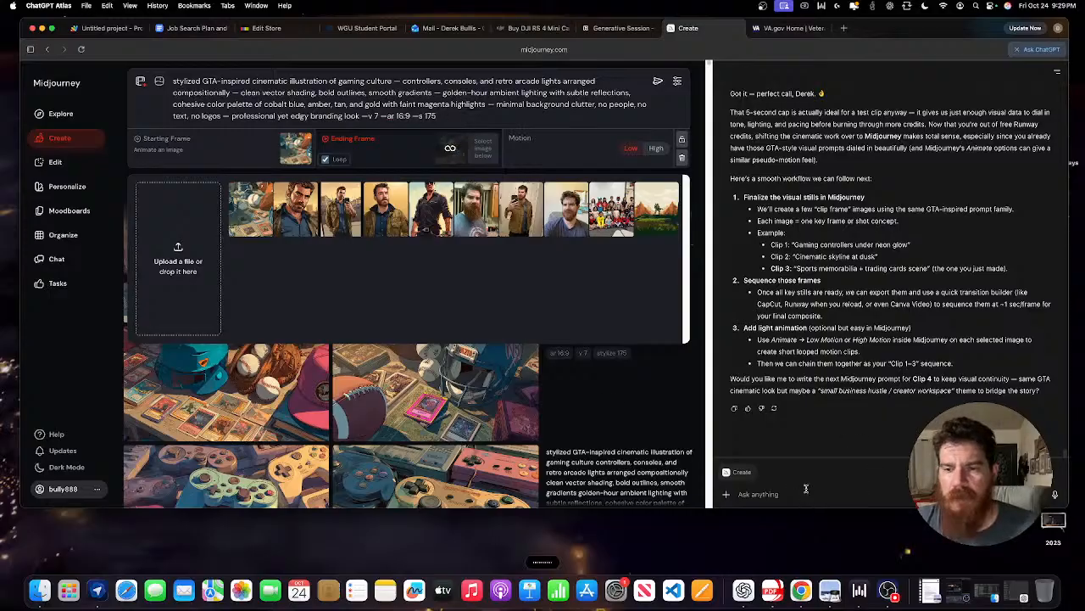
left_click(775, 506)
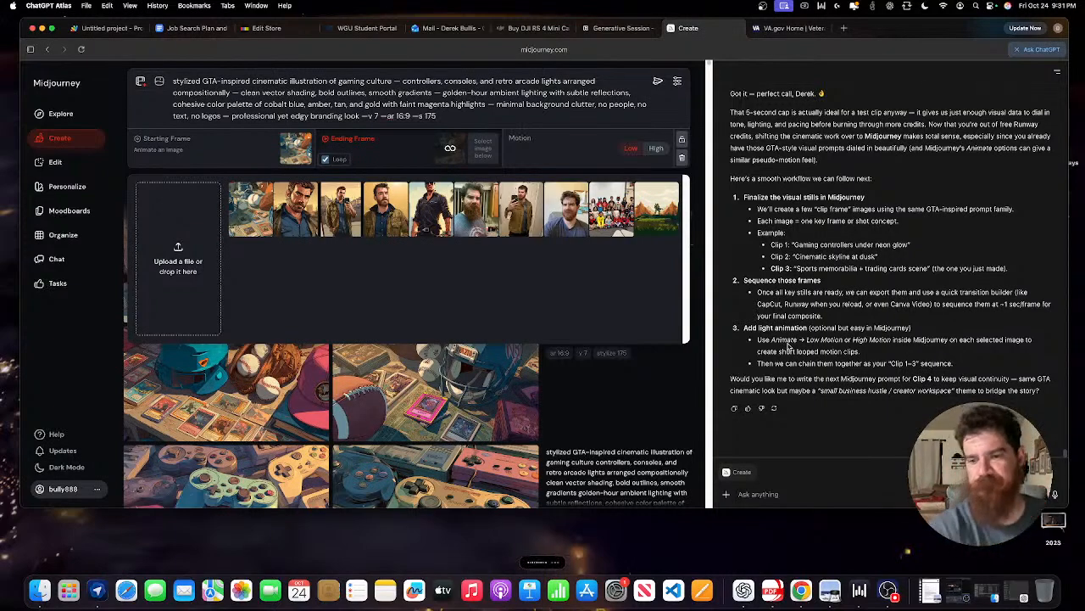
key("super+v")
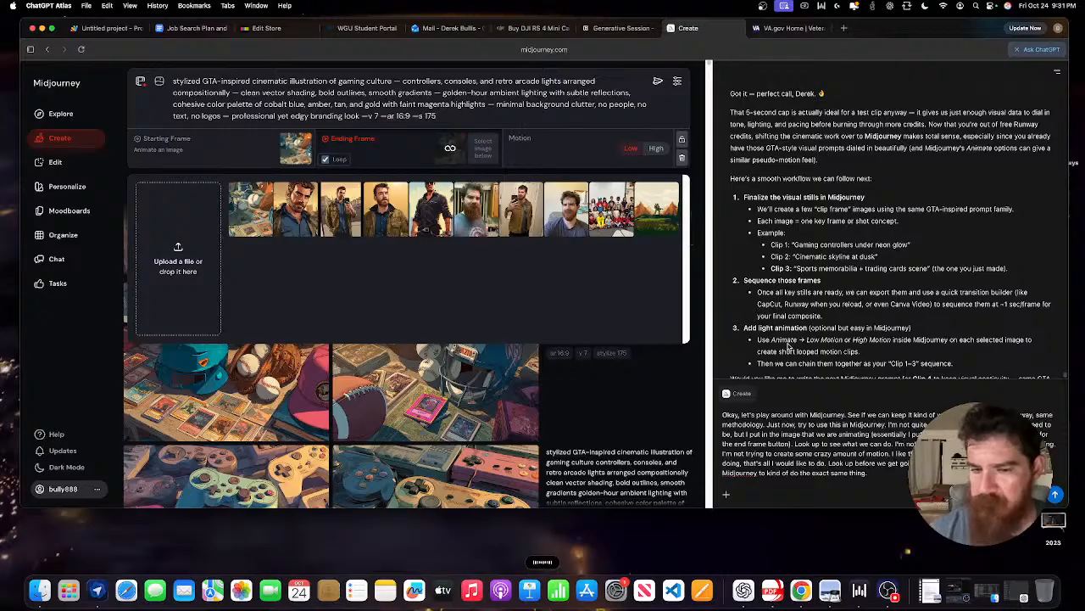
type("That we wen")
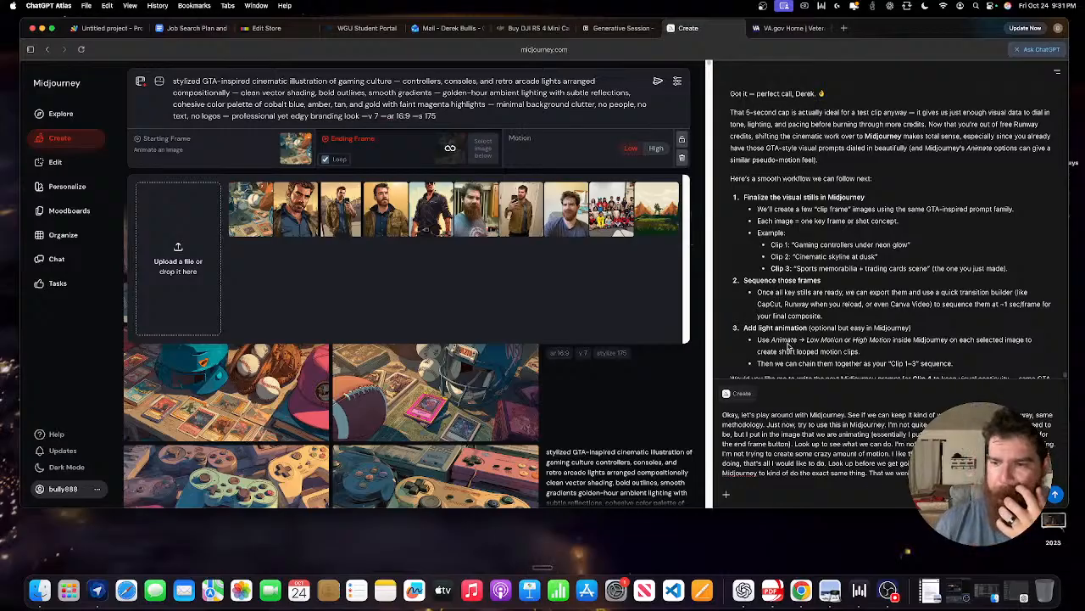
key("Return")
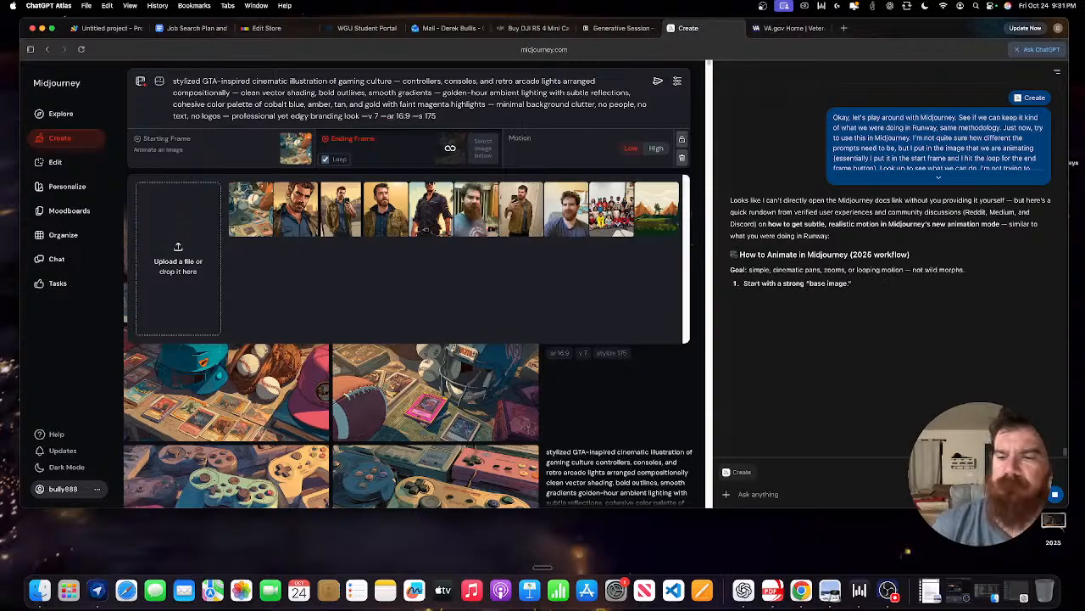
left_click(888, 589)
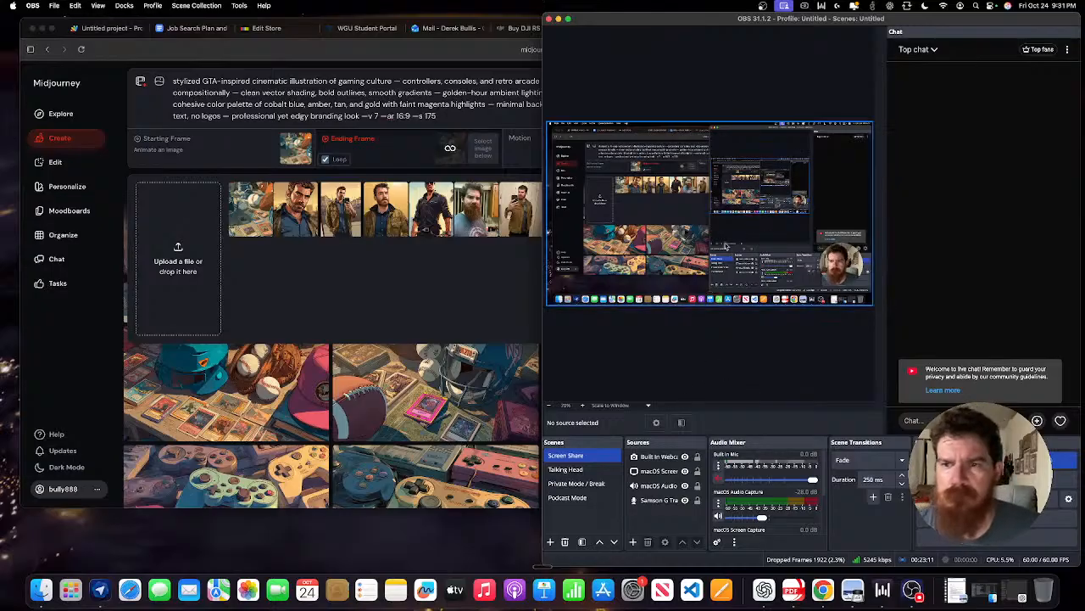
left_click(559, 18)
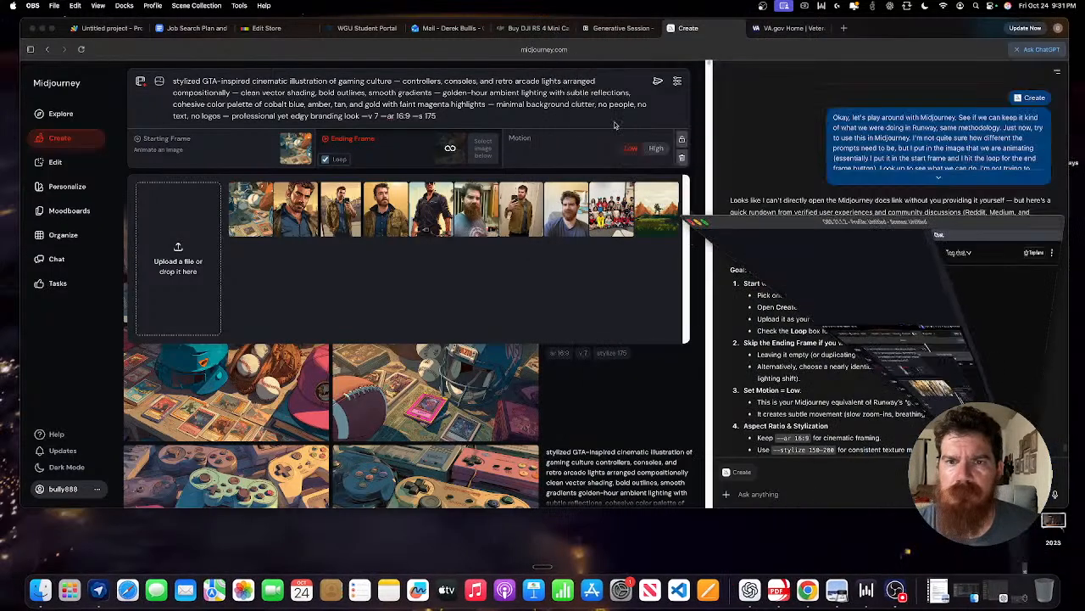
Review ChatGPT's Midjourney animation workflow, including its advice on starting and ending frames, motion level, aspect ratio, stylization and motion prompt wording.
scroll(822, 429, "down", 1)
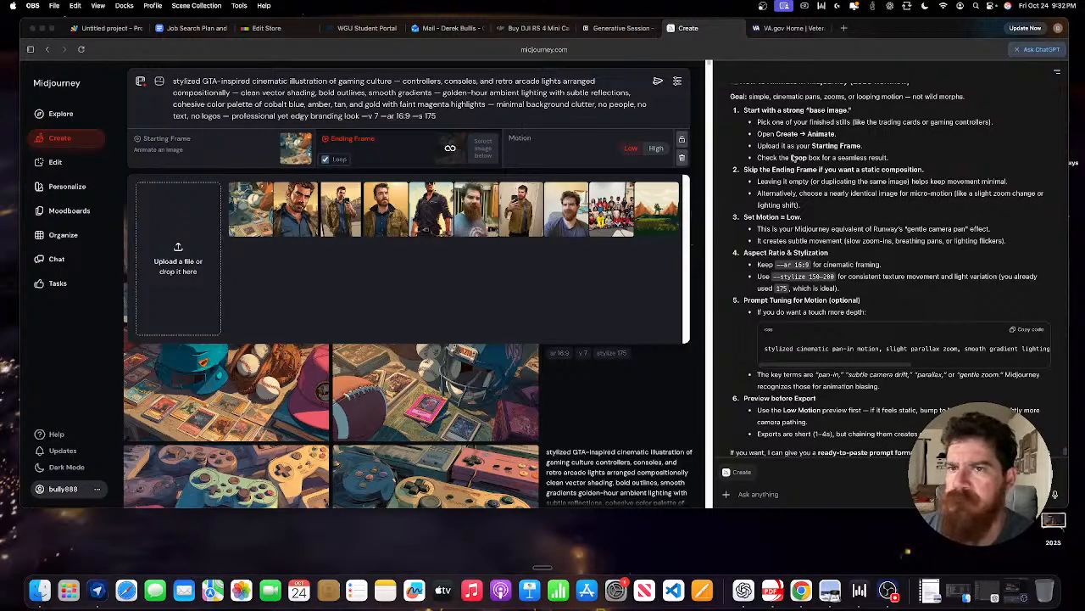
scroll(805, 155, "down", 1)
scroll(780, 159, "down", 1)
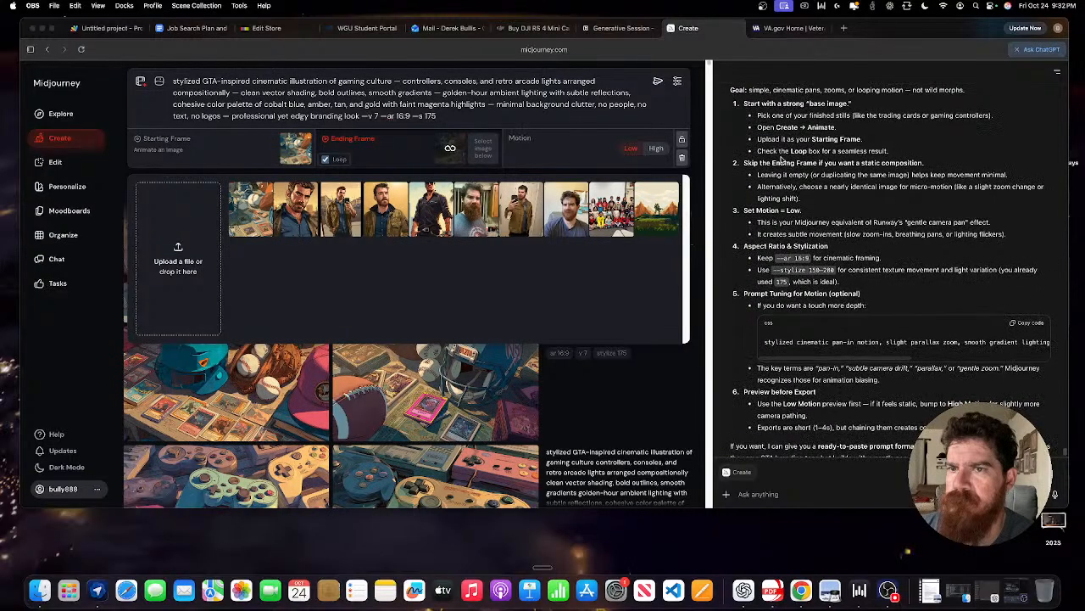
scroll(848, 161, "down", 1)
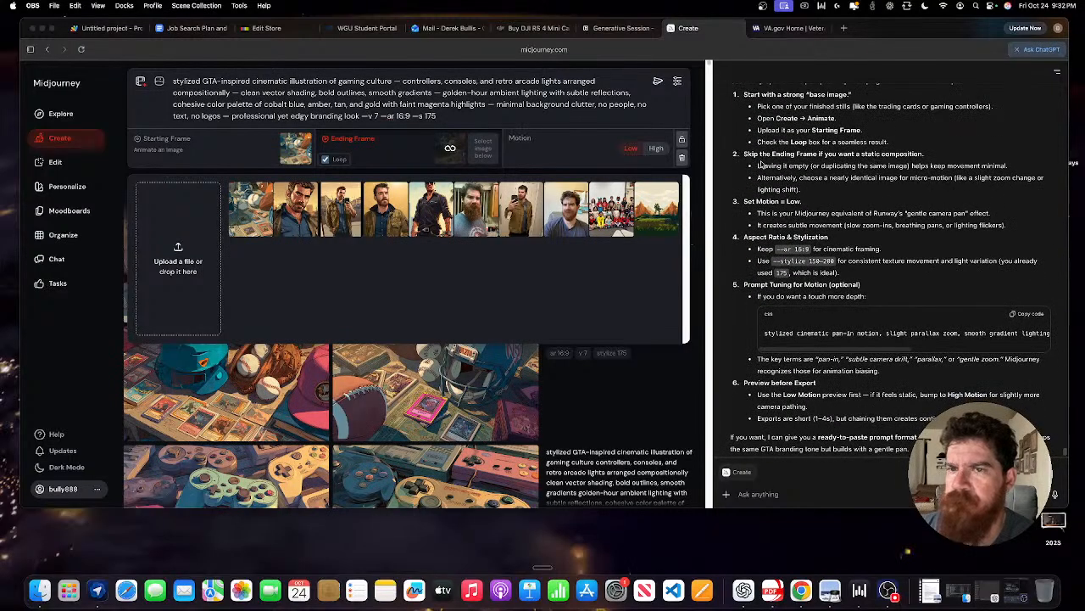
scroll(814, 161, "down", 1)
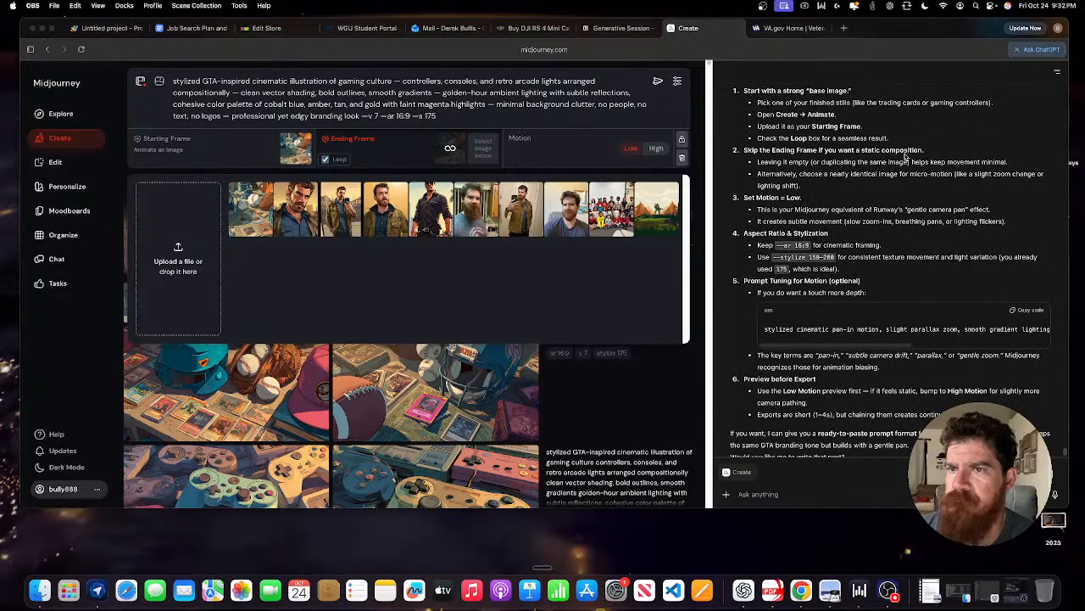
scroll(848, 161, "down", 2)
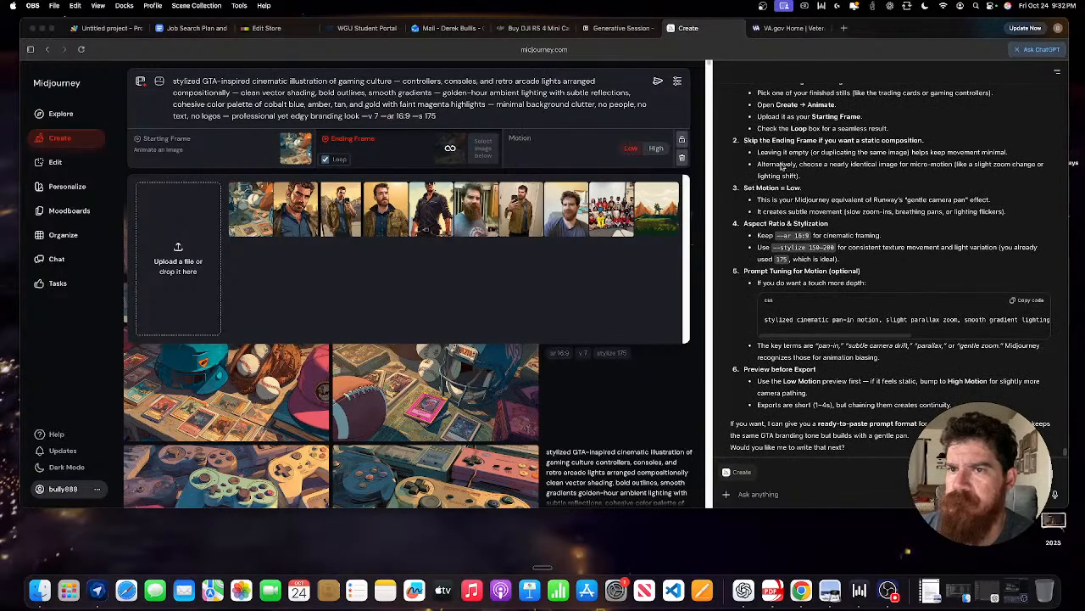
scroll(801, 166, "down", 1)
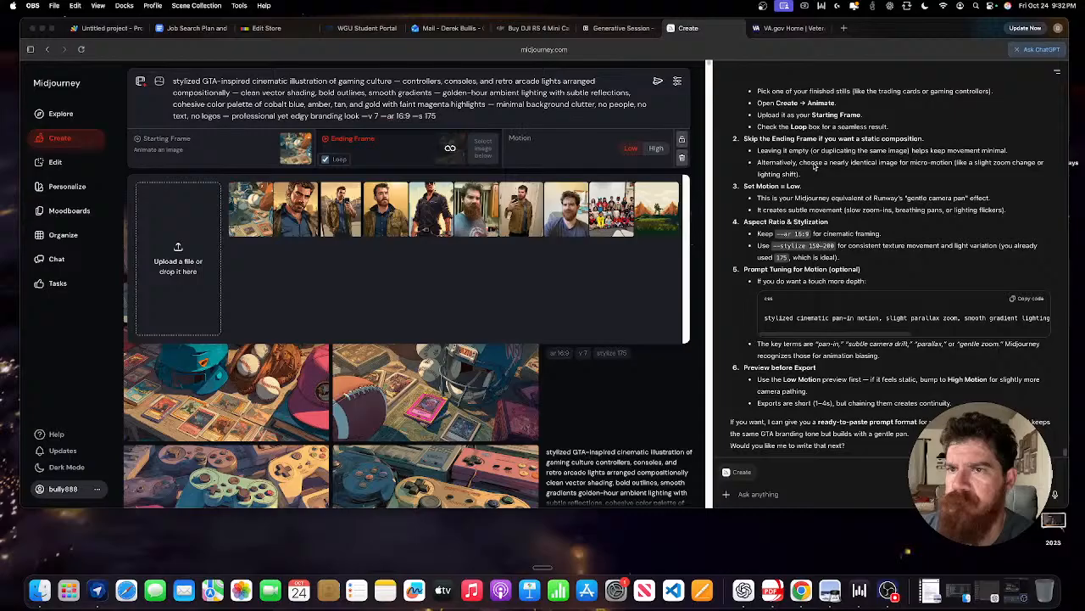
scroll(814, 166, "down", 2)
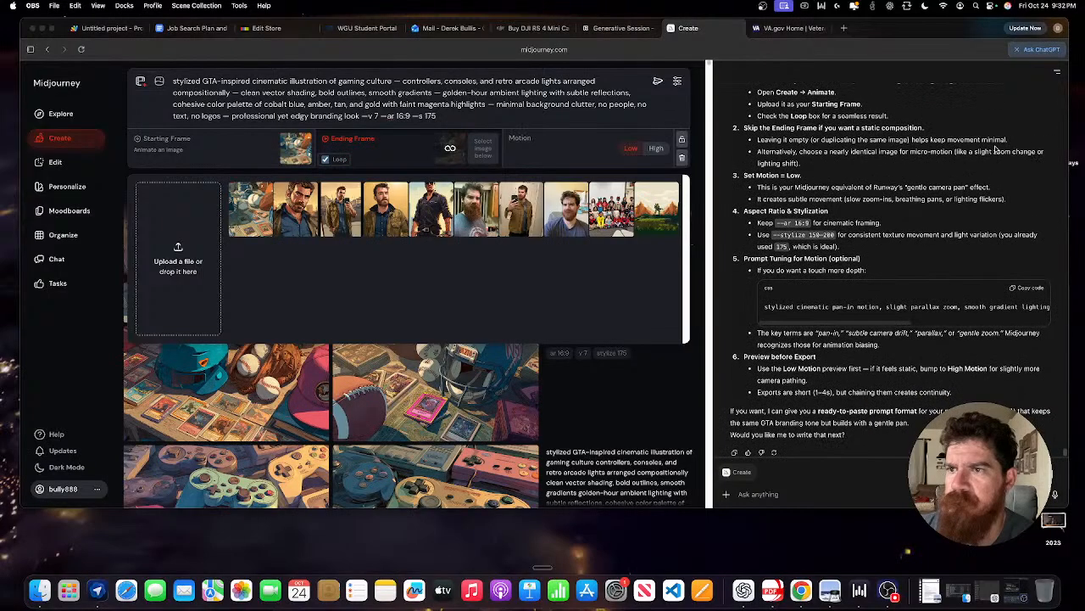
scroll(882, 156, "down", 1)
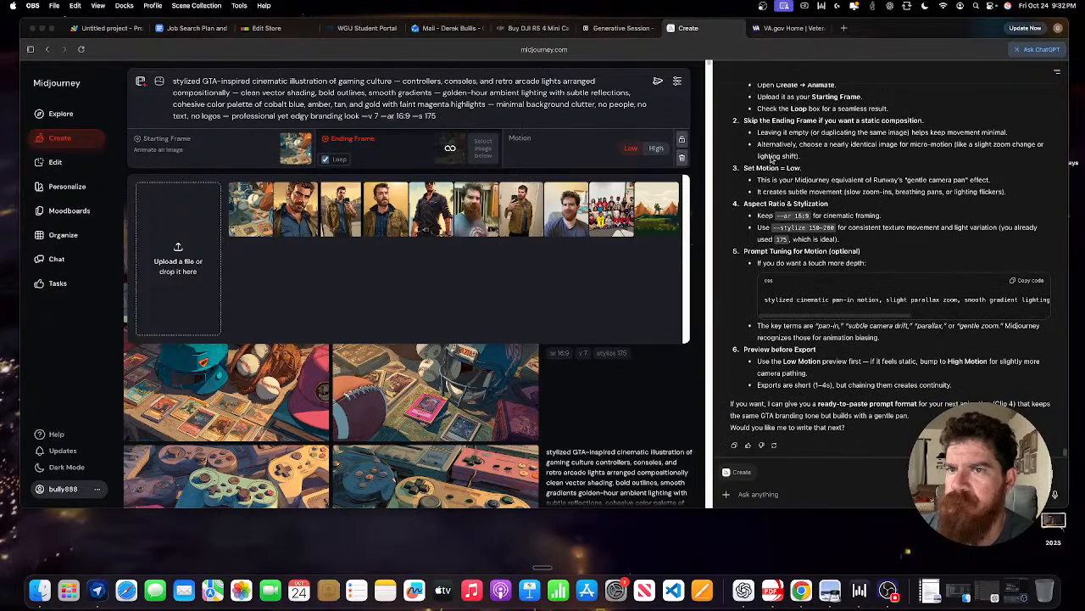
scroll(814, 154, "down", 1)
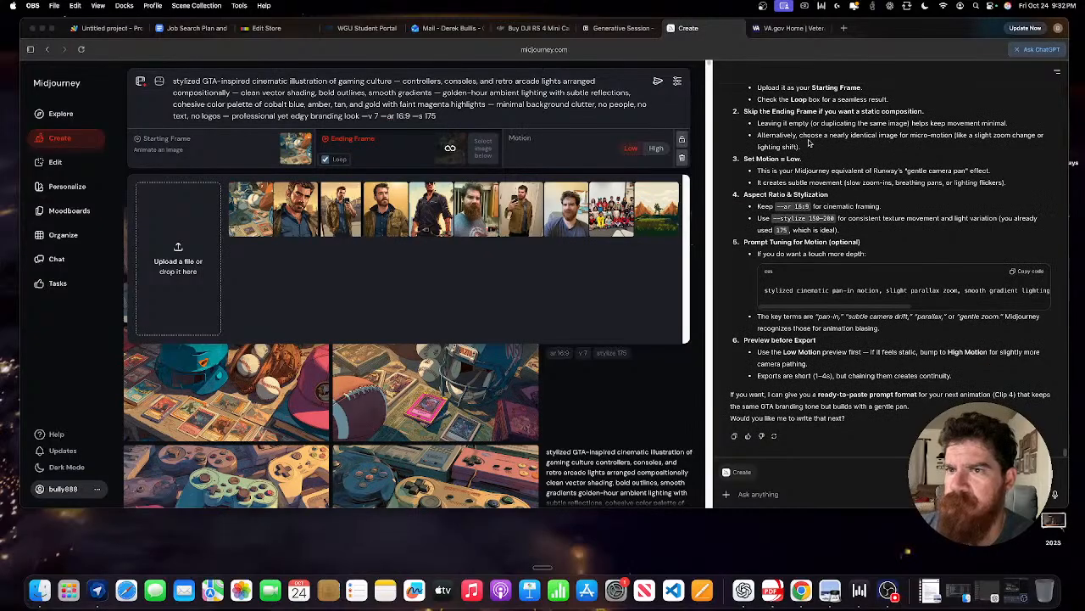
scroll(805, 144, "down", 1)
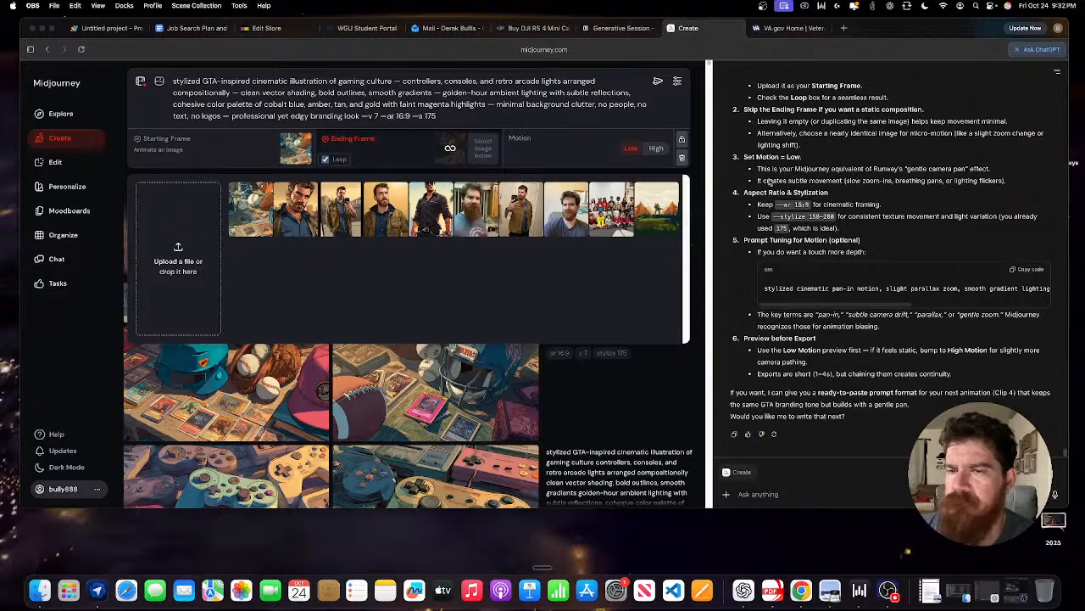
scroll(814, 174, "down", 1)
scroll(890, 169, "down", 1)
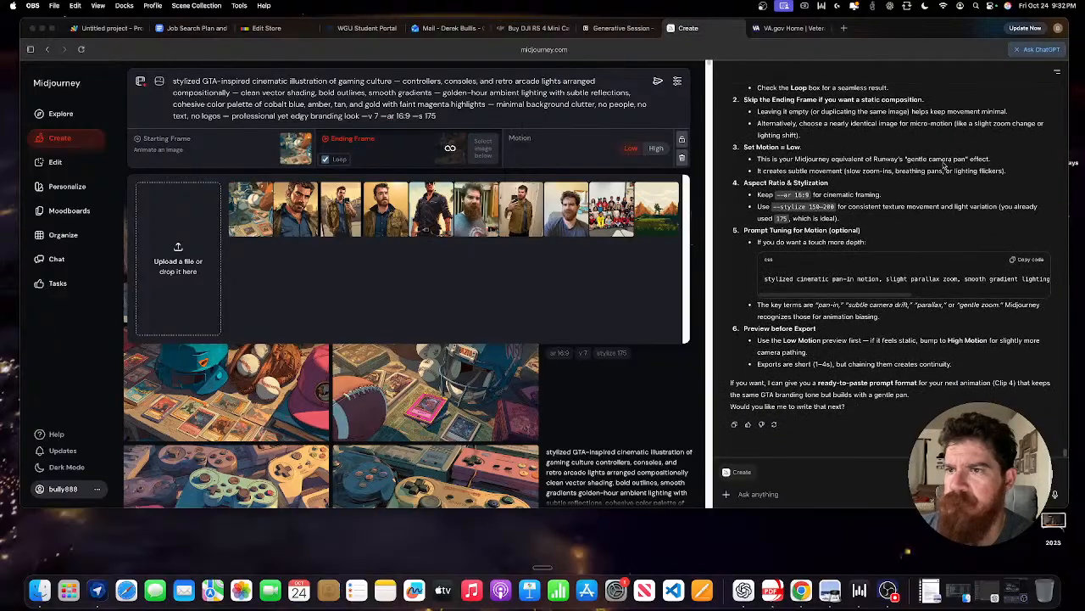
scroll(797, 173, "down", 1)
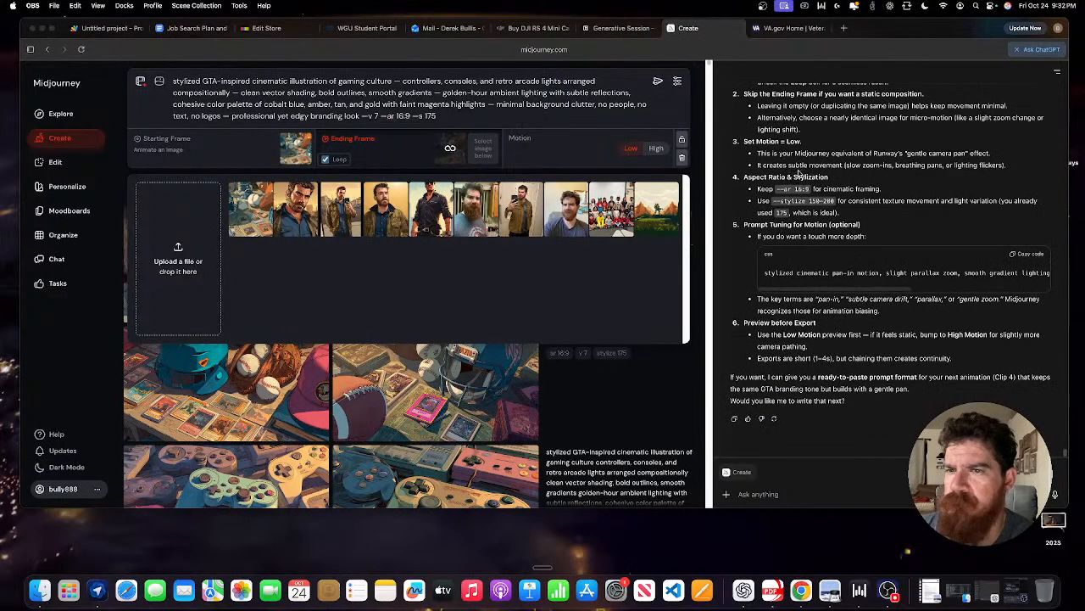
scroll(848, 171, "down", 1)
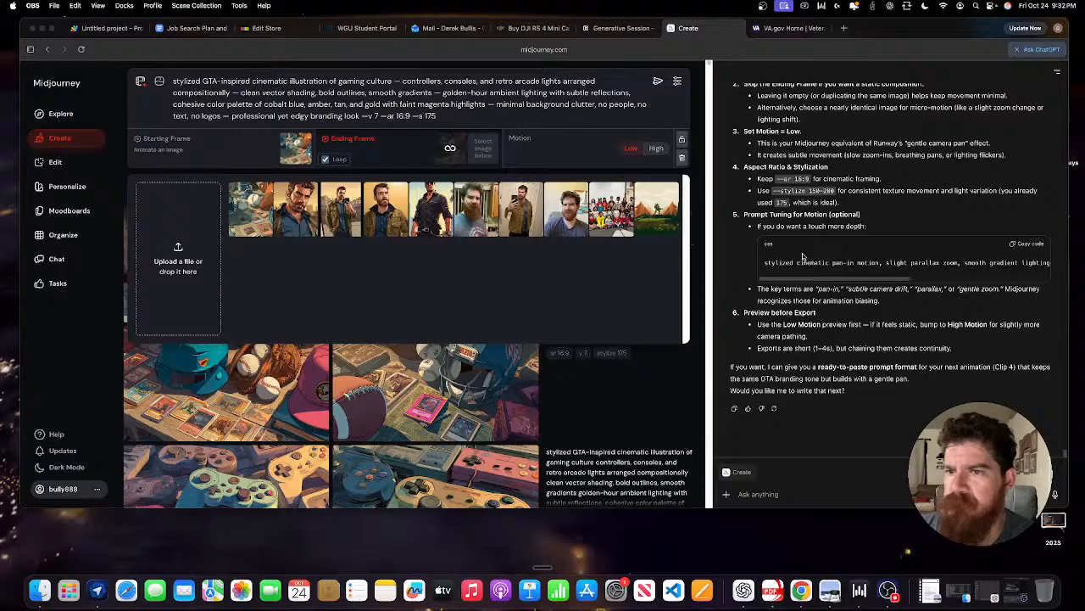
Replace the Midjourney prompt with ChatGPT's "stylized cinematic pan-in motion, slight parallax zoom" text and generate the looped low-motion video.
left_click(1031, 245)
left_click(1031, 245)
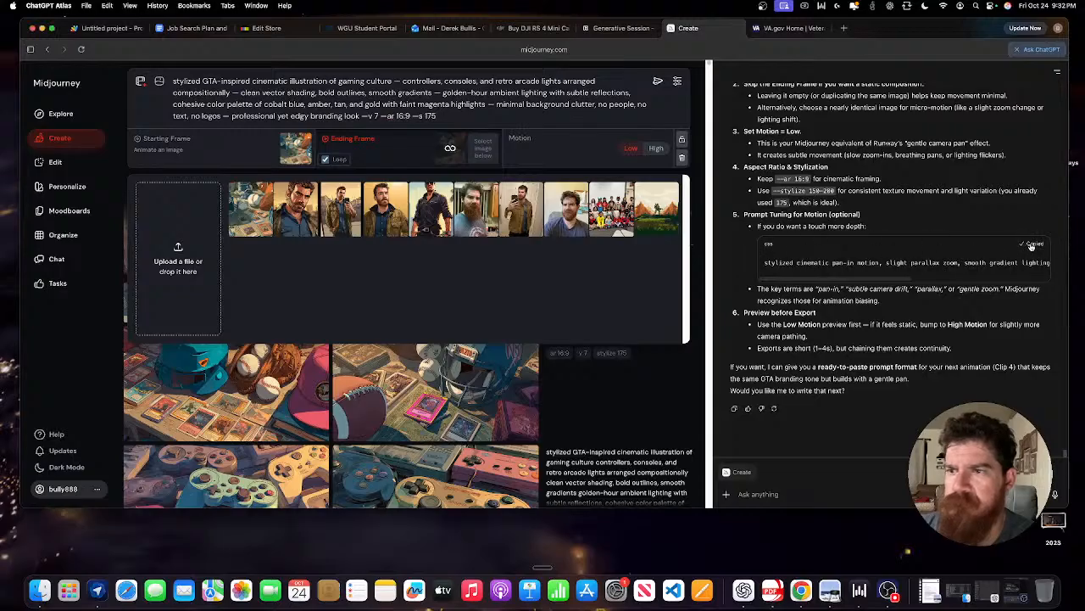
left_click_drag(457, 118, 142, 81)
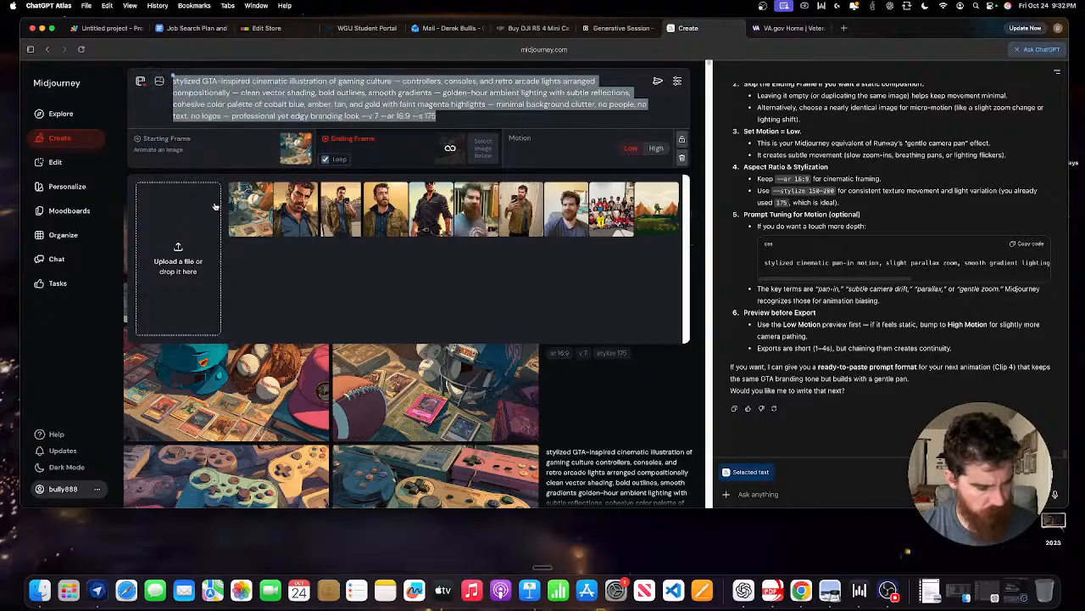
key("super+v")
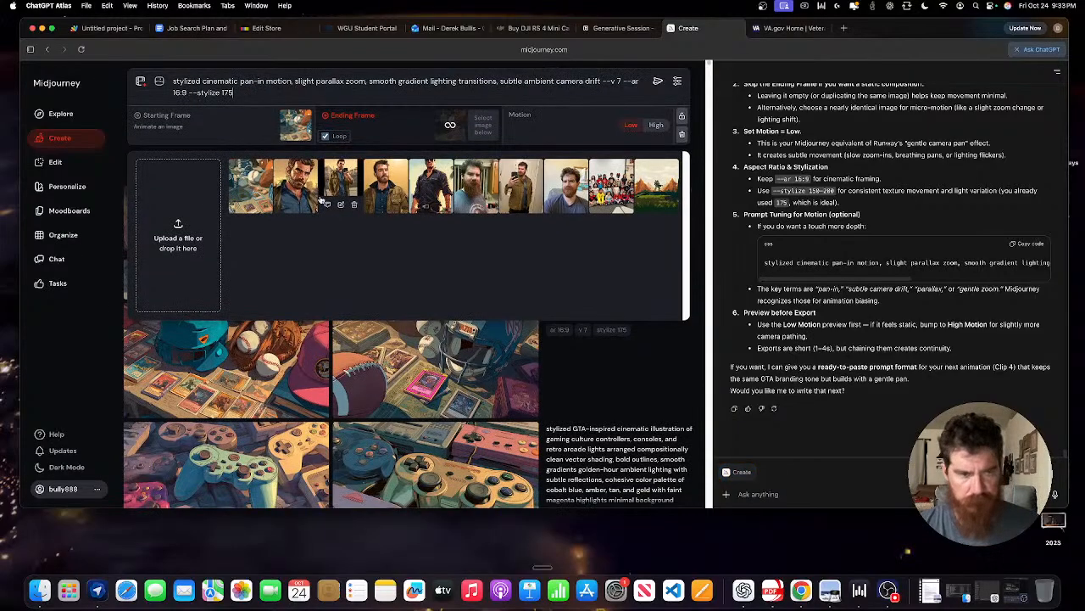
key("Return")
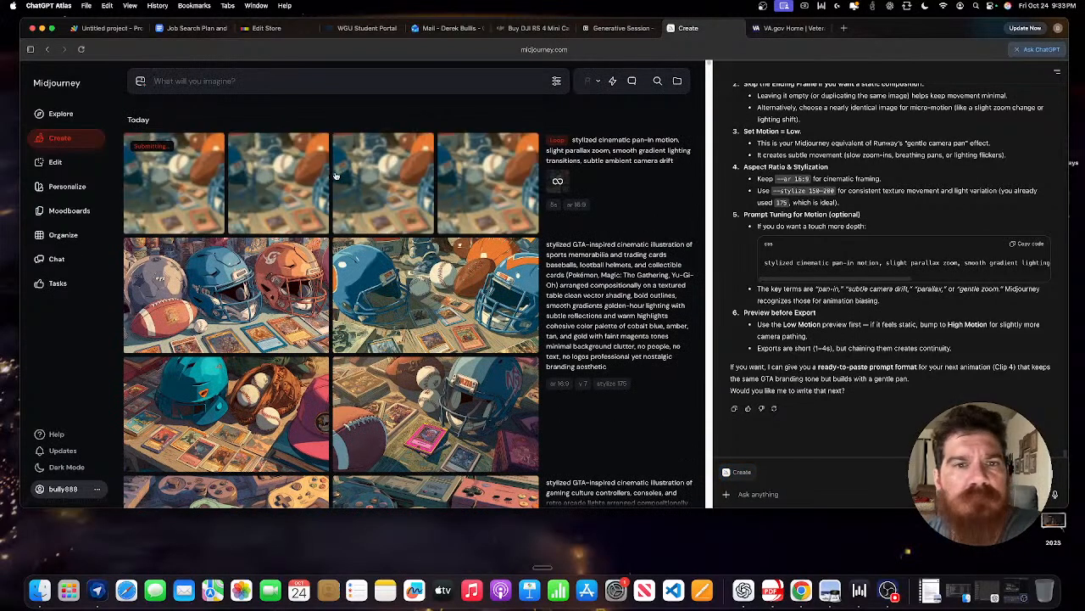
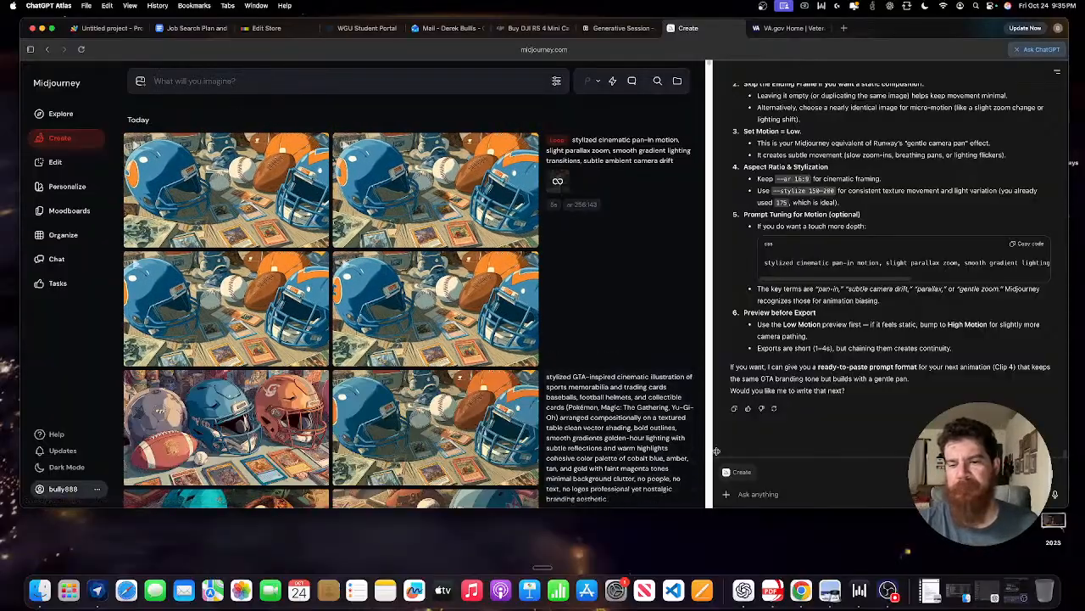
Tell ChatGPT that Midjourney's loop effect is bad, morphing objects and reversing back to the start, and that Runway's output is cleaner.
left_click(775, 494)
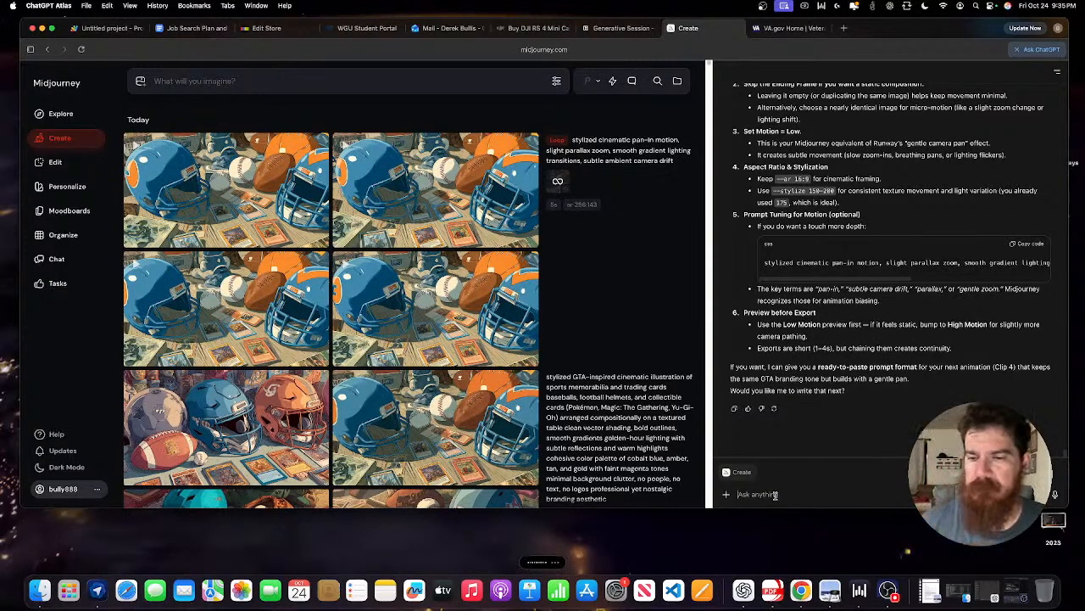
key("super+v")
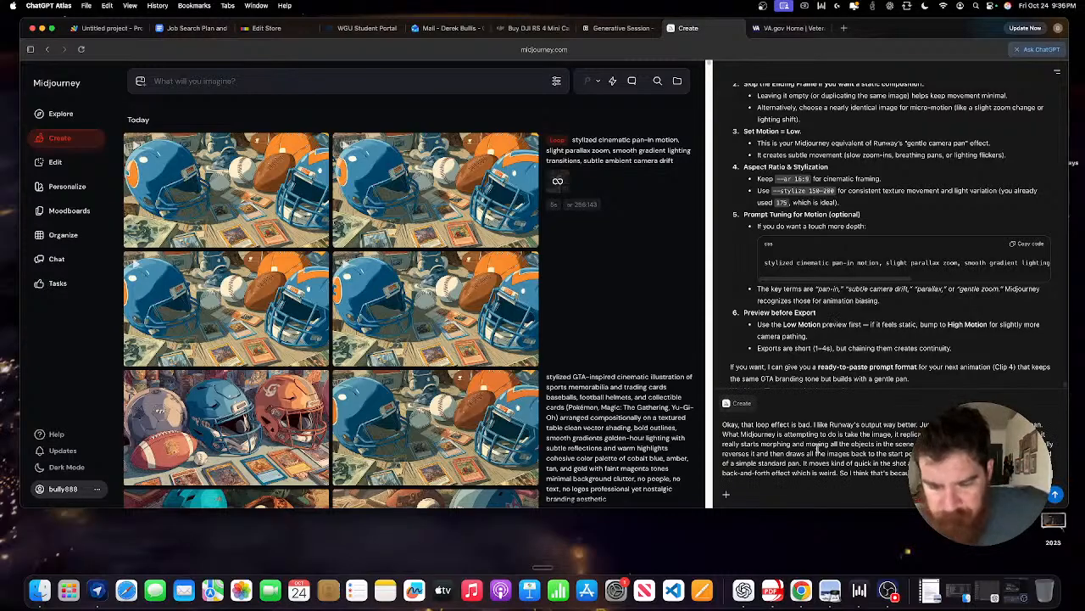
key("Return")
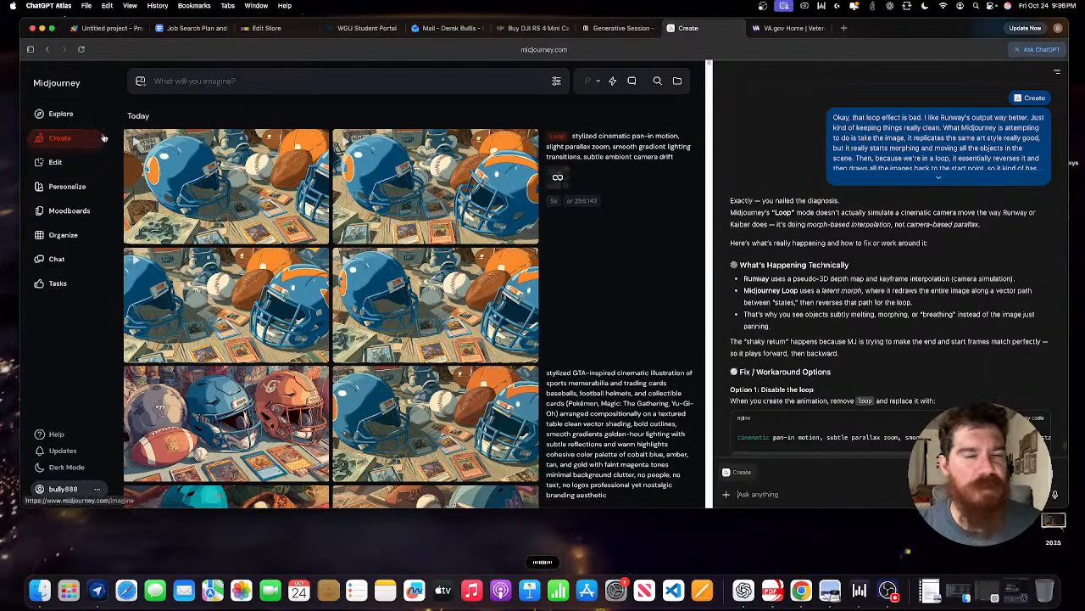
Examine the looped football helmet clips in Midjourney for object morphing and back-and-forth motion against the original images.
scroll(507, 151, "down", 1)
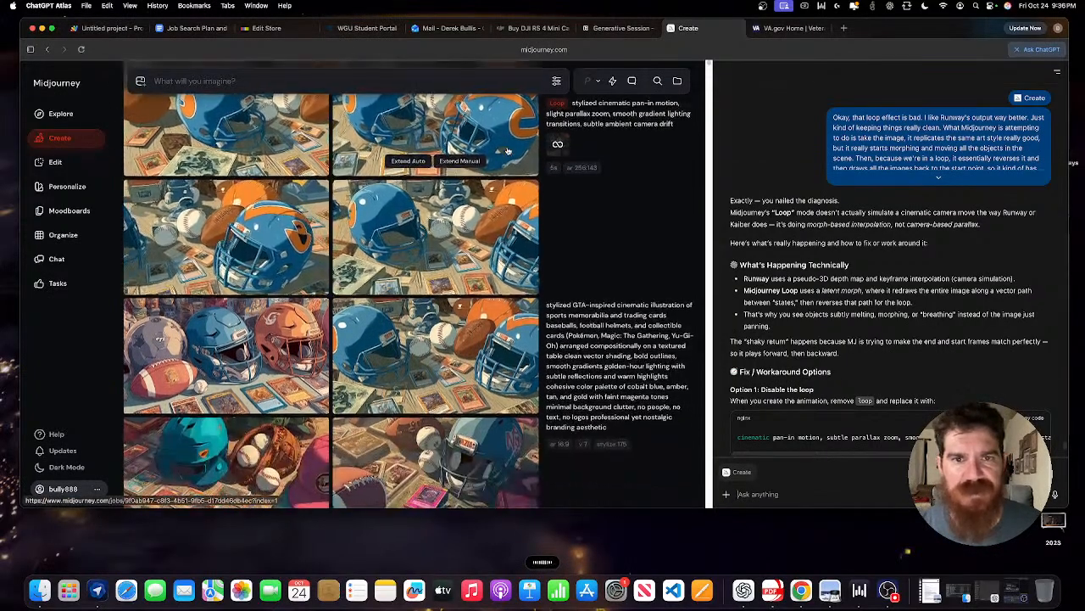
scroll(660, 158, "up", 1)
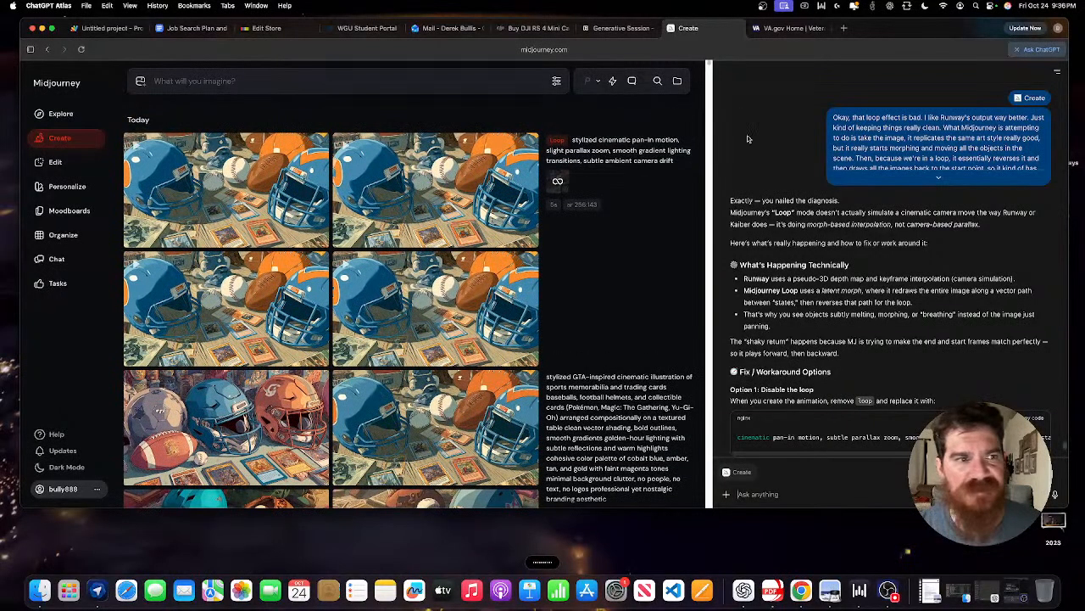
scroll(509, 174, "down", 1)
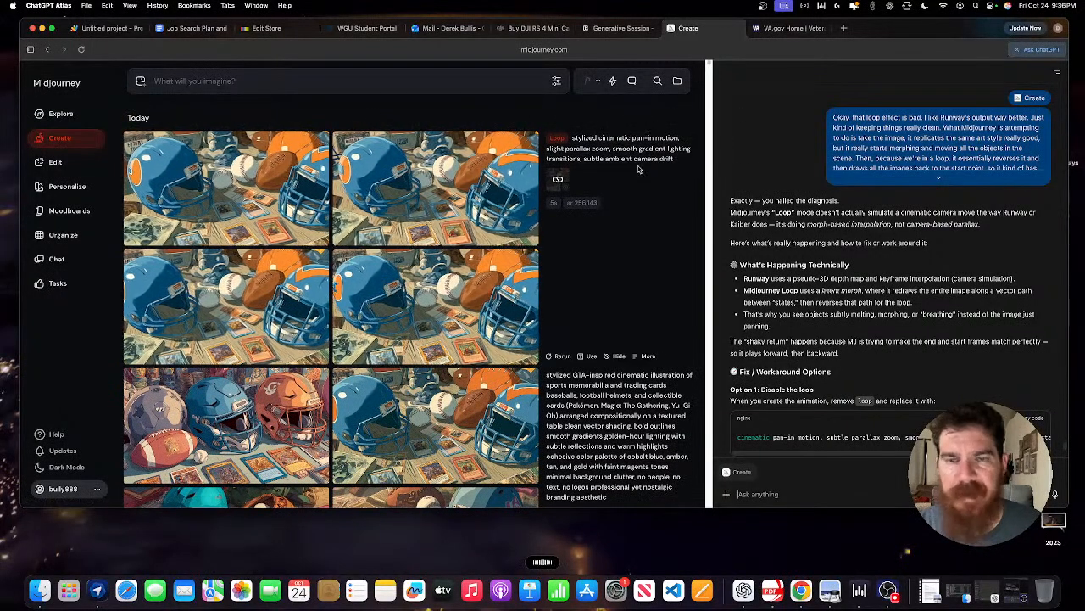
scroll(645, 161, "down", 1)
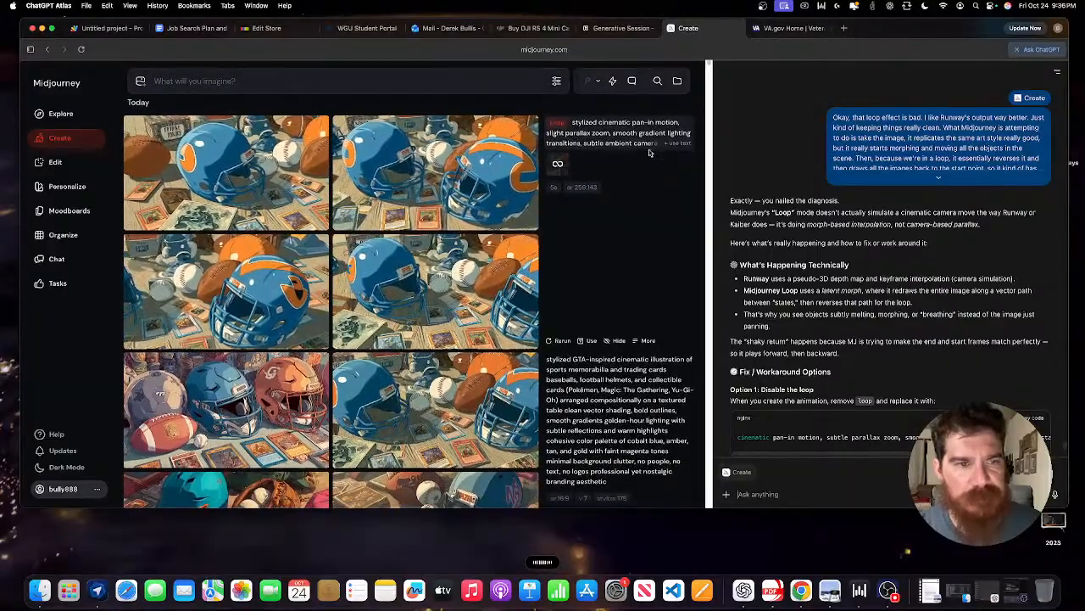
mouse_move(429, 203)
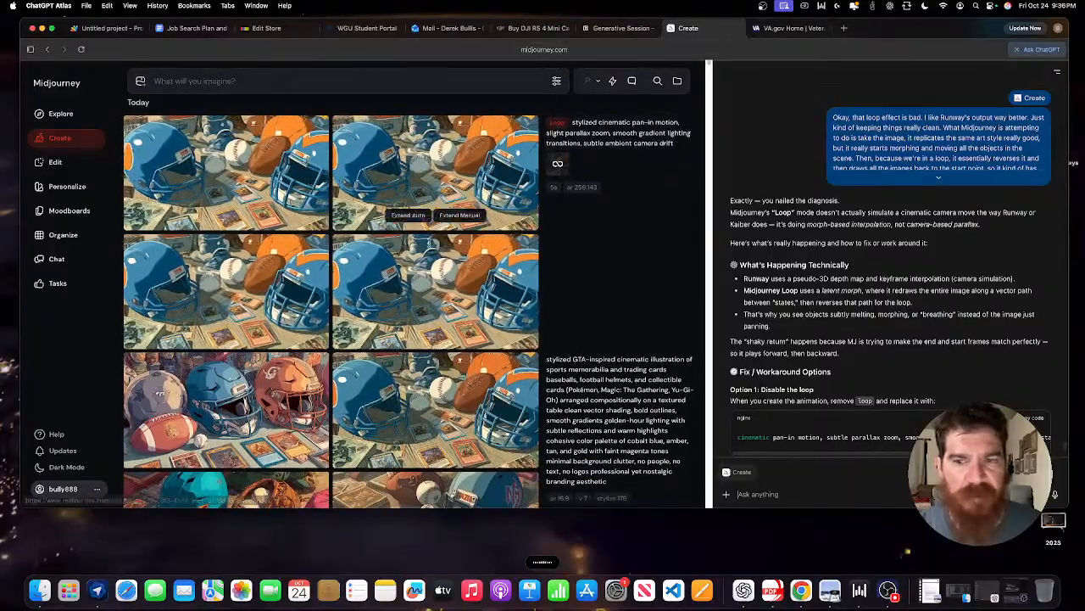
scroll(255, 170, "down", 2)
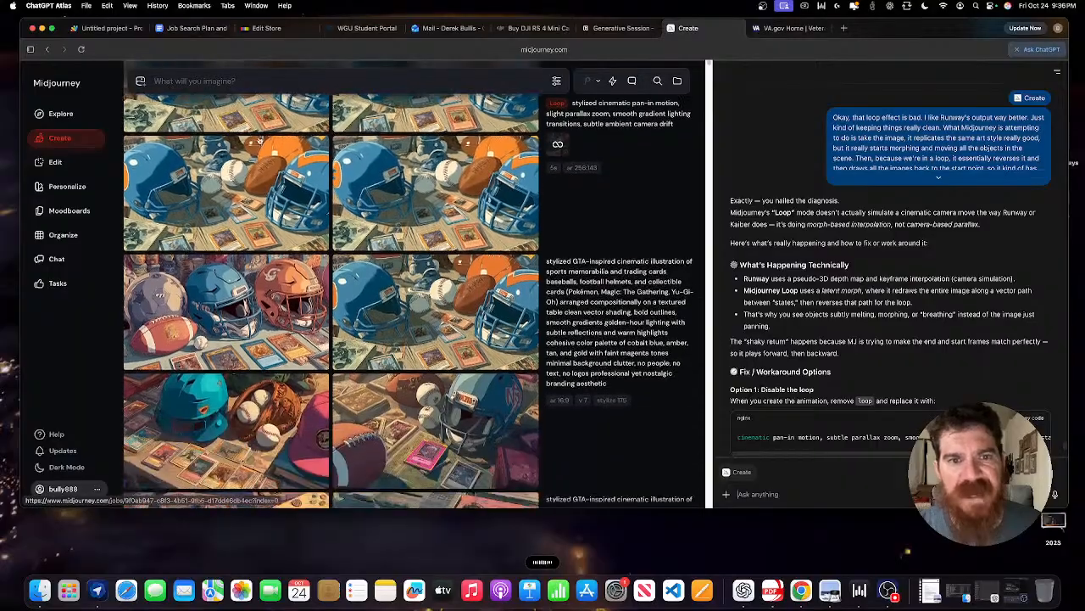
mouse_move(256, 141)
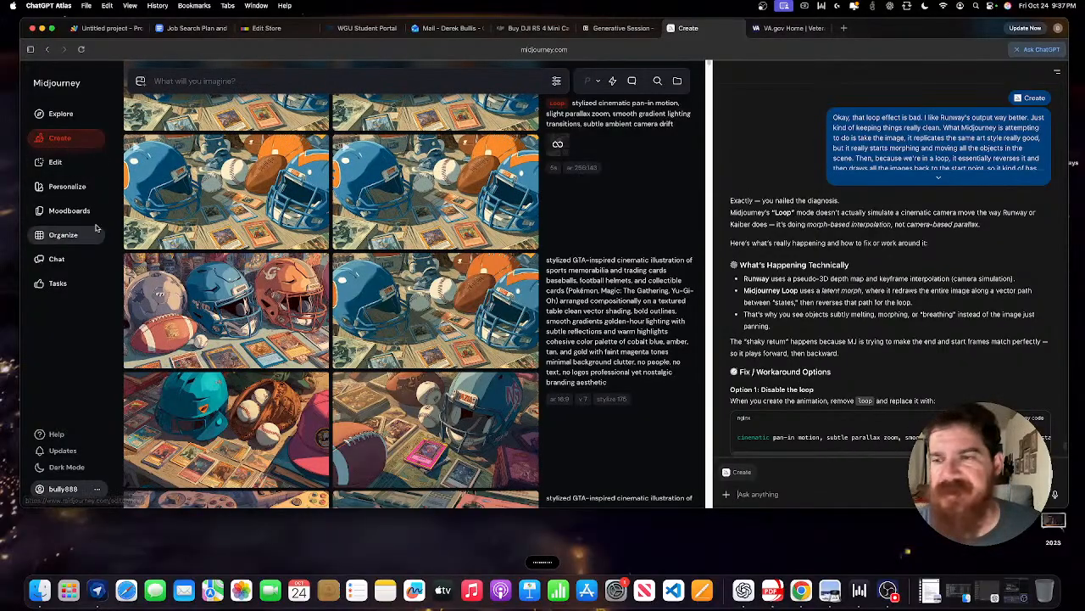
scroll(176, 188, "down", 1)
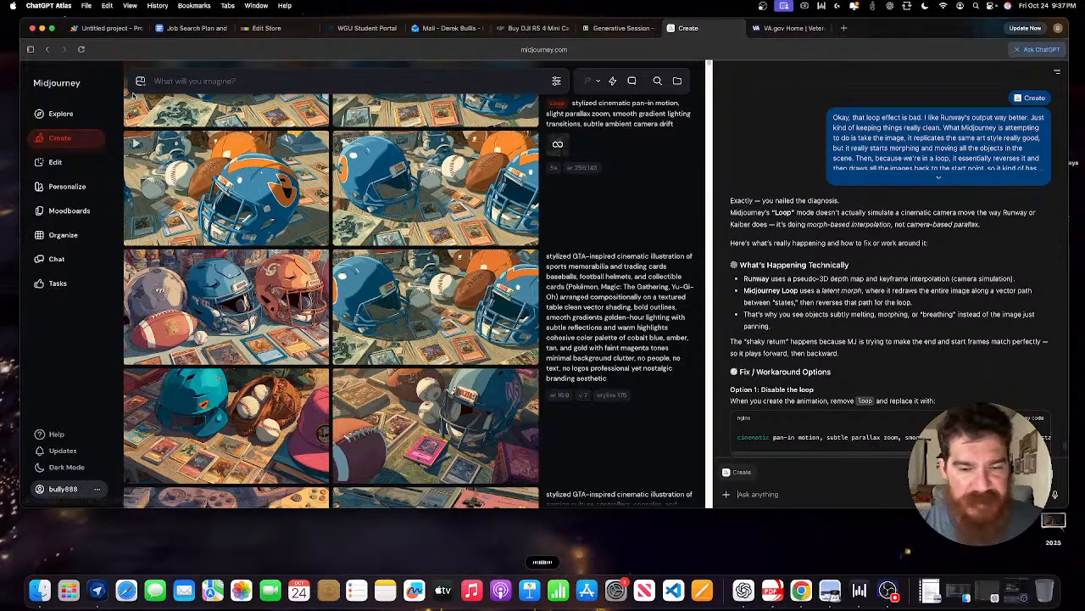
scroll(127, 100, "up", 2)
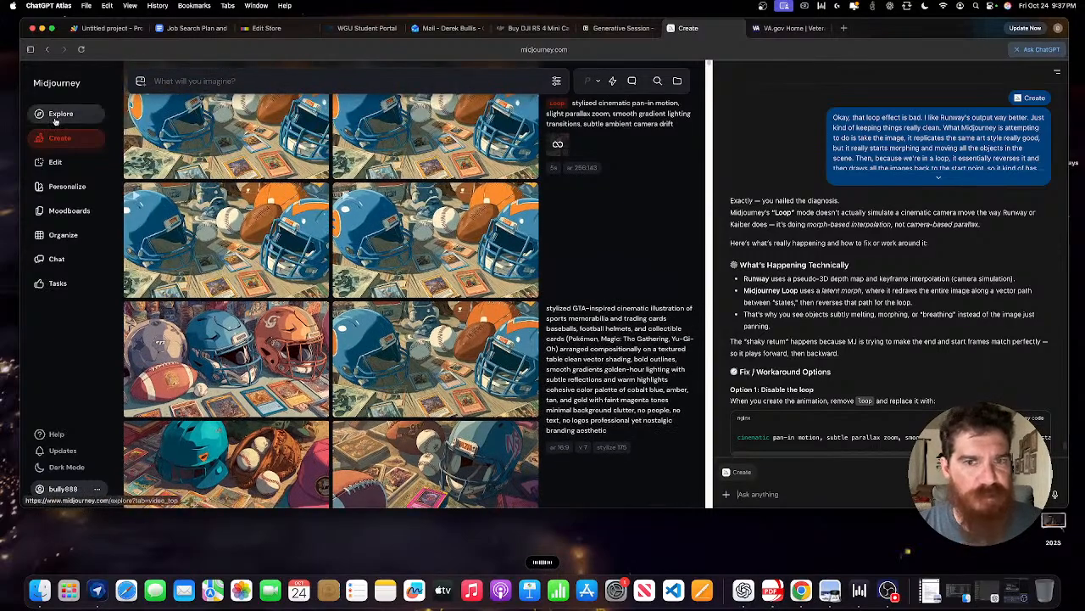
scroll(142, 176, "up", 2)
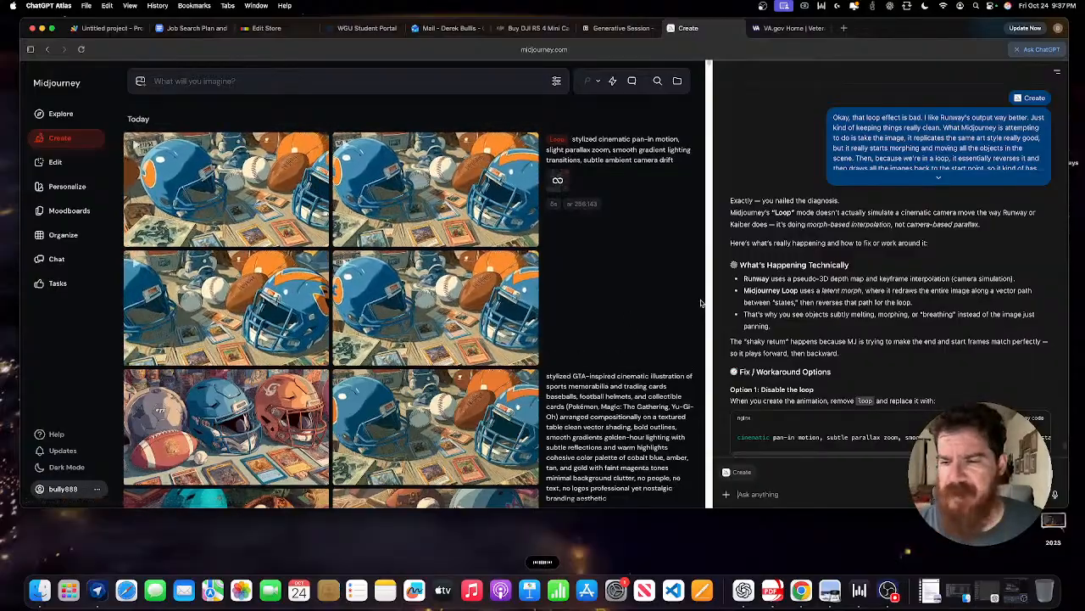
Read ChatGPT's loop workarounds and reply that a one-month Runway subscription will be bought to finish the clips, closing the session for viewers.
scroll(856, 233, "down", 2)
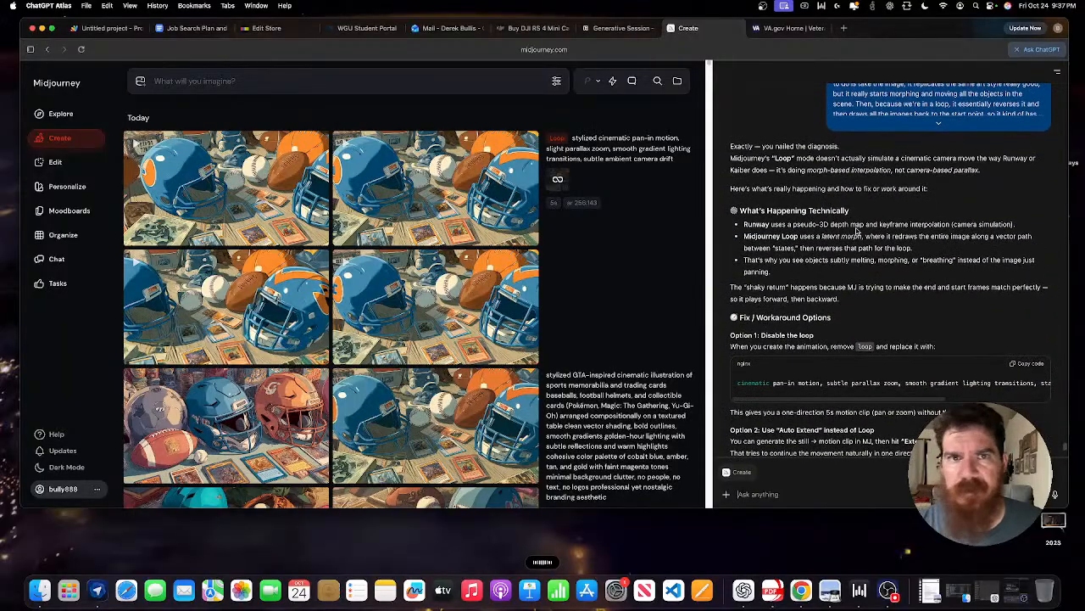
scroll(840, 244, "down", 1)
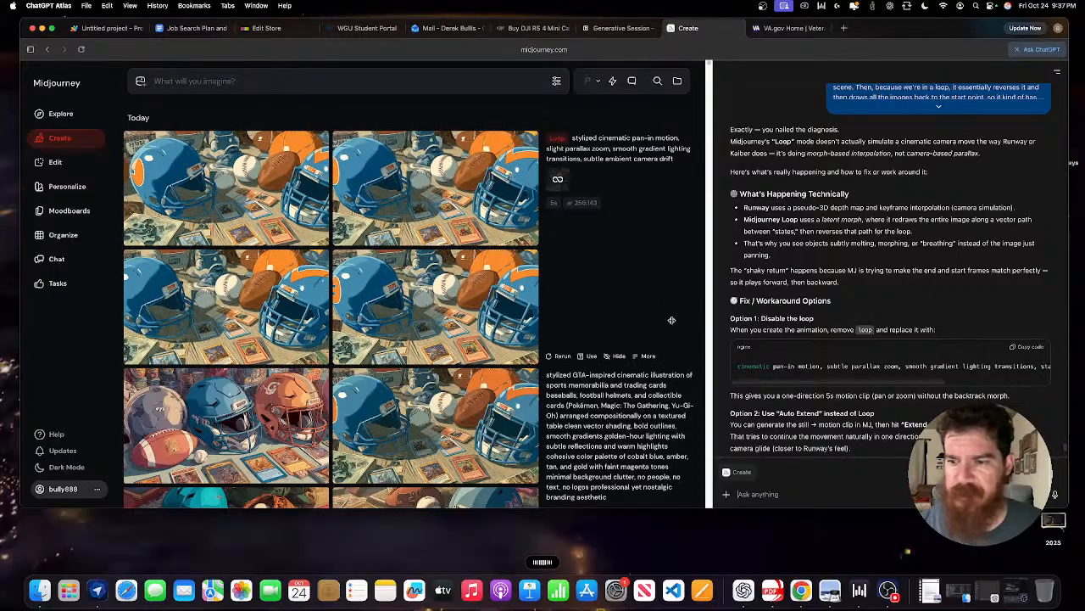
scroll(664, 340, "down", 1)
scroll(593, 255, "up", 1)
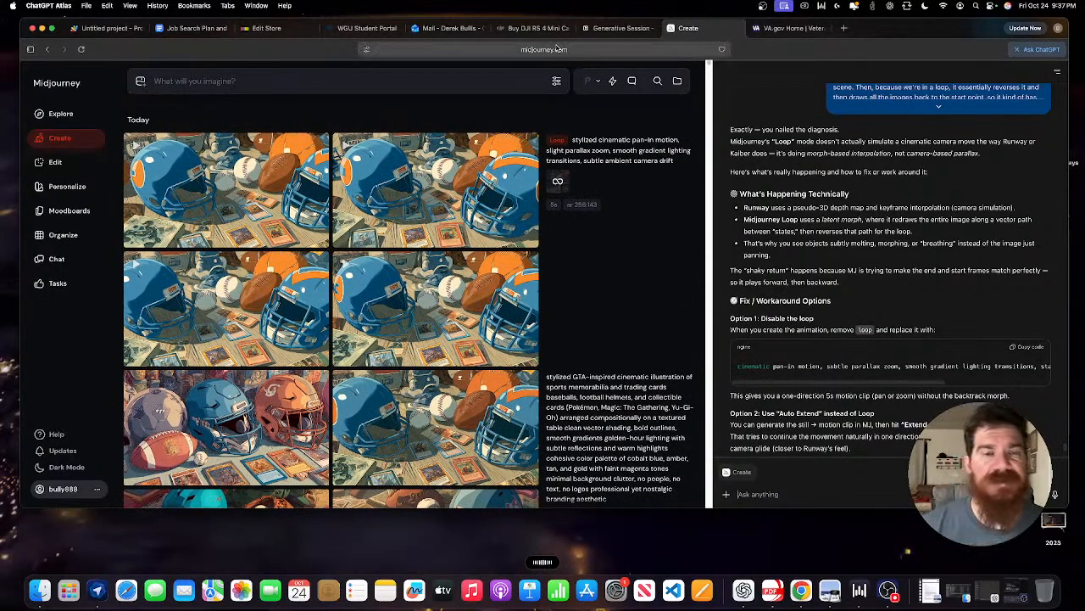
mouse_move(483, 314)
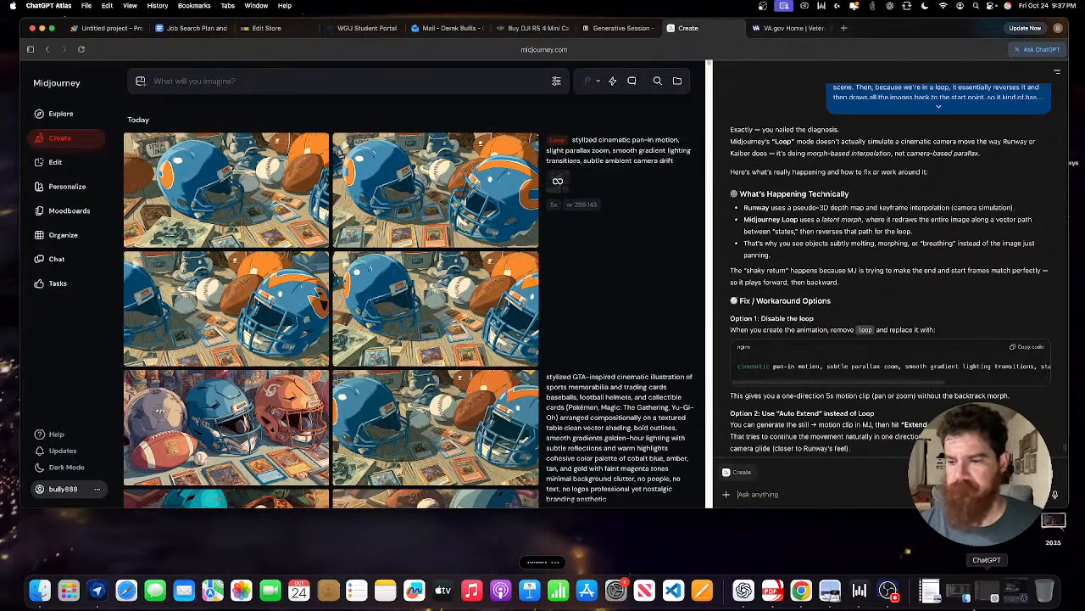
key("super+v")
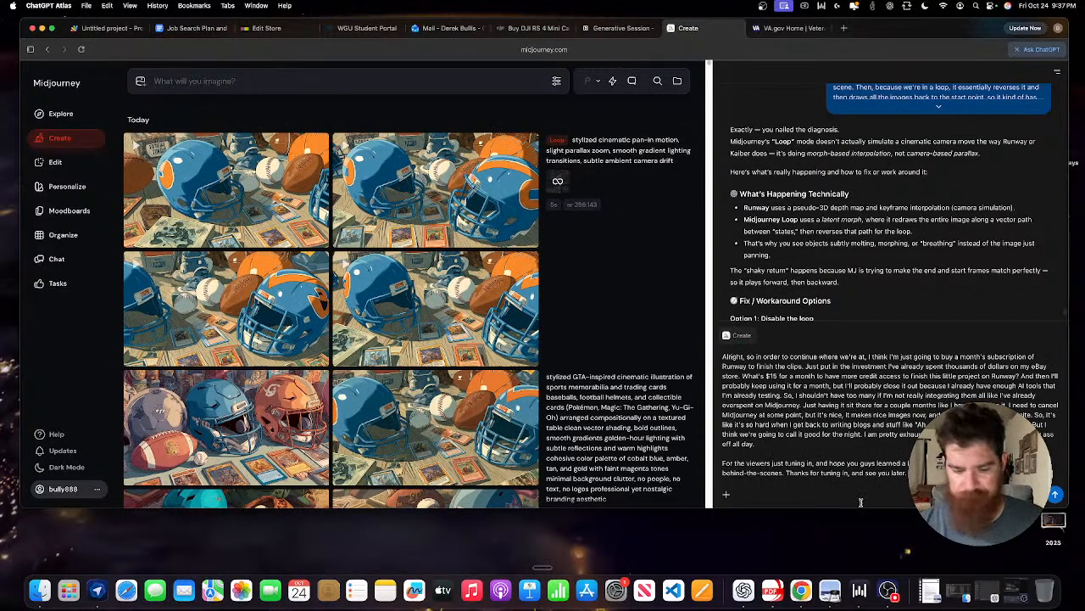
key("Return")
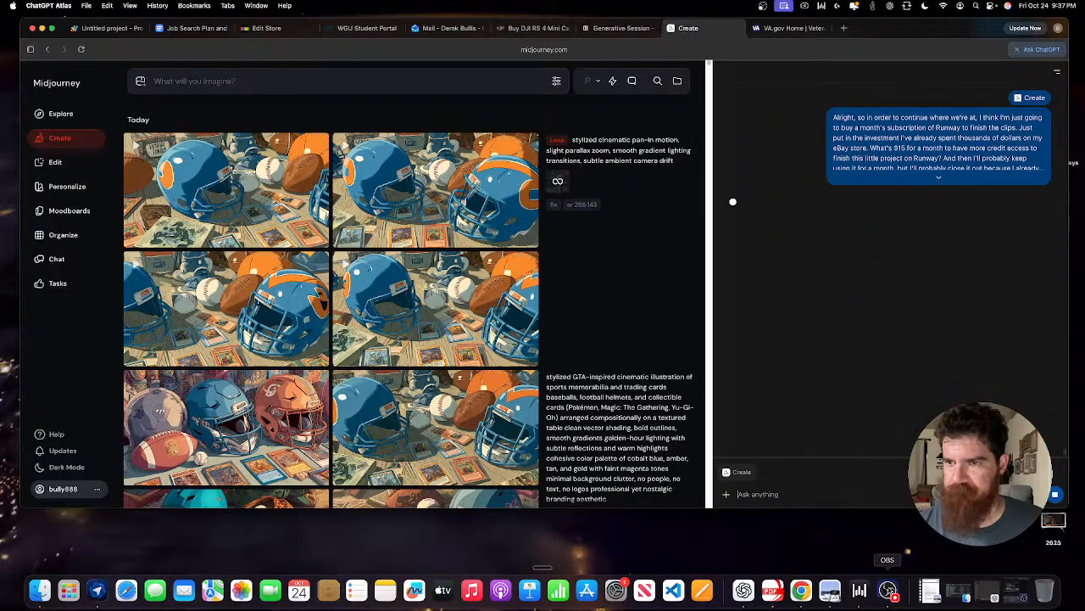
Switch to OBS and change the live scene from Screen Share to Talking Head.
left_click(888, 591)
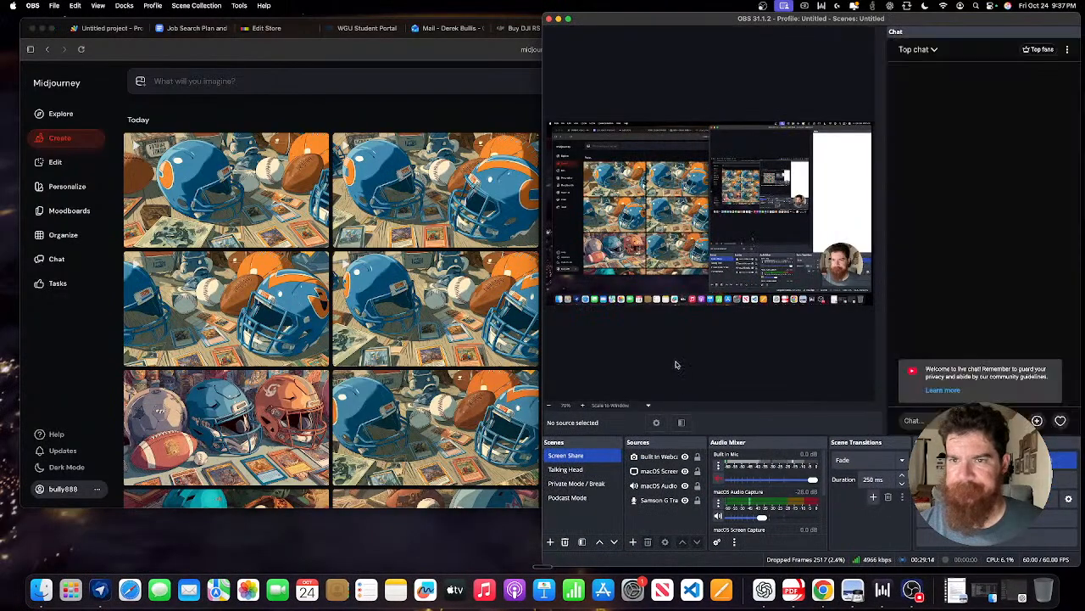
left_click(575, 472)
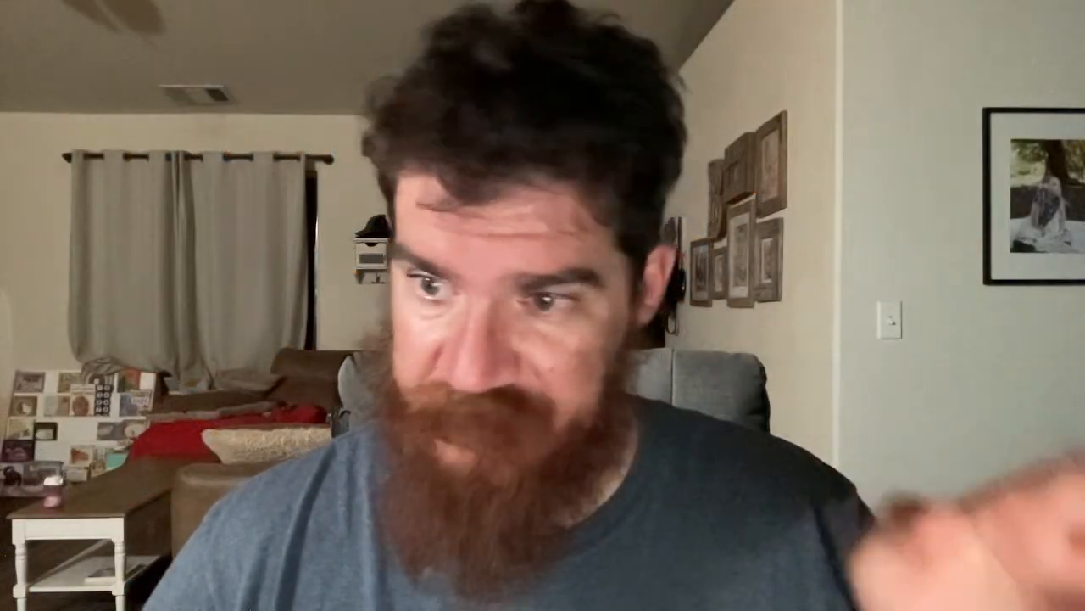